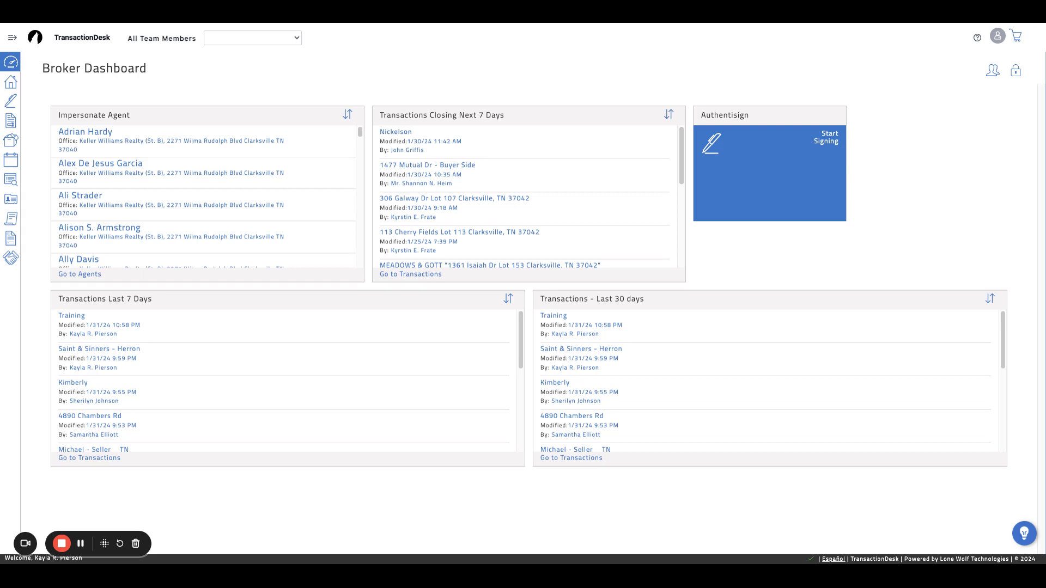
Step: Go to Signings and open the saved signing Layouts list from the right-hand menu
{"action": "left_click", "coordinate": [13, 39]}
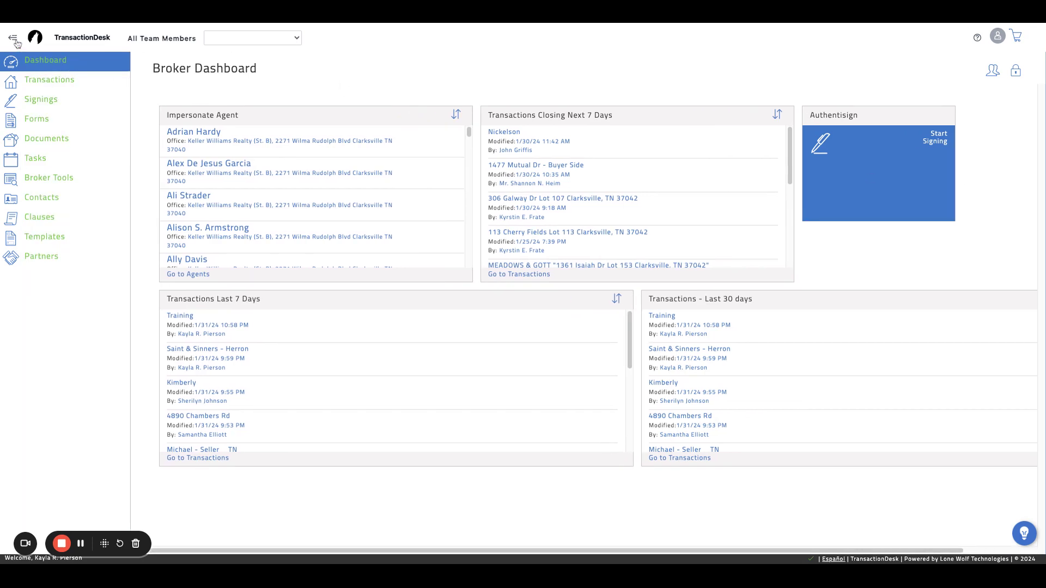
{"action": "left_click", "coordinate": [47, 106]}
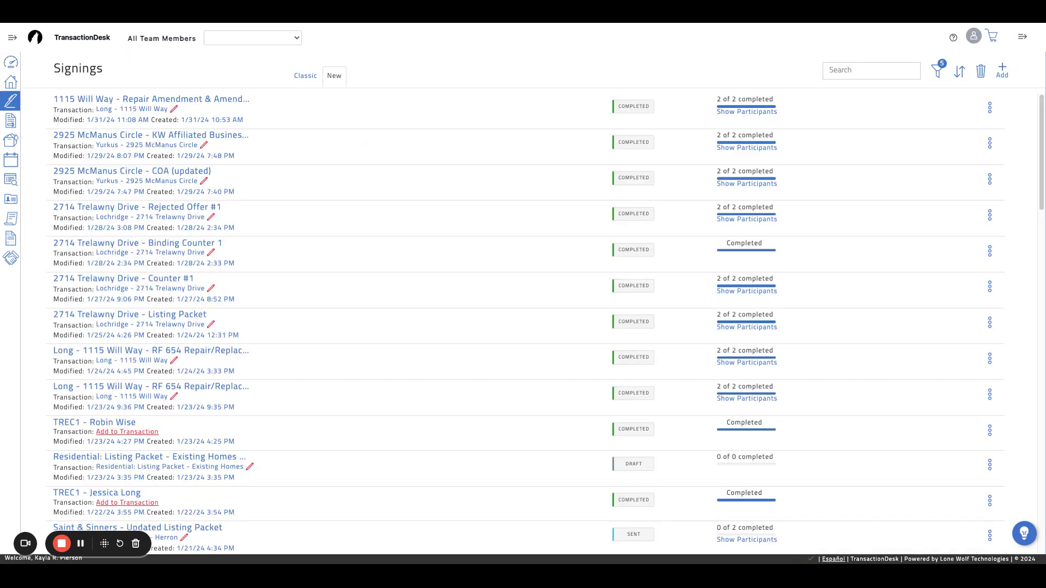
{"action": "left_click", "coordinate": [1022, 40]}
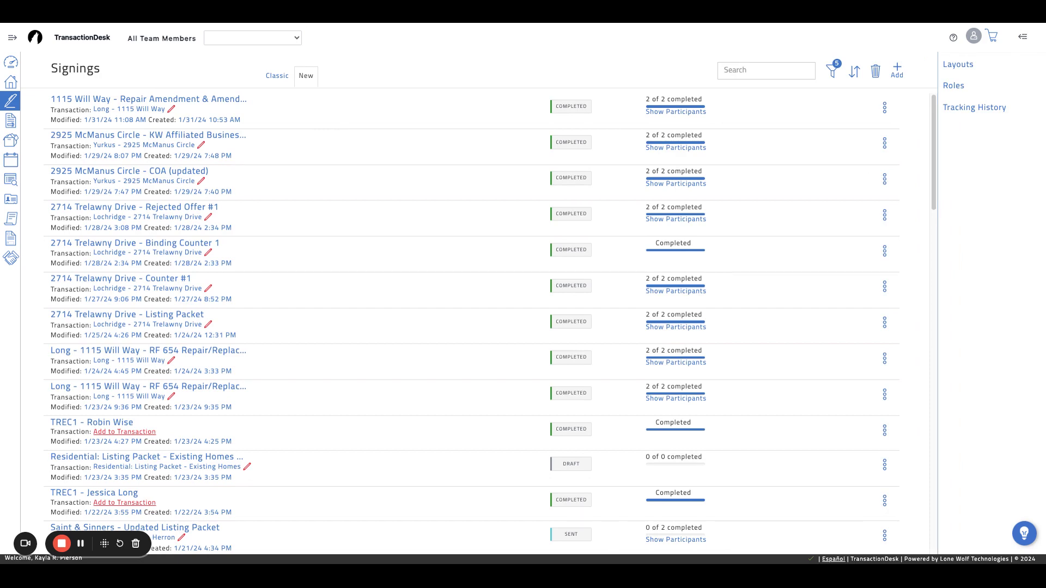
{"action": "left_click", "coordinate": [962, 68]}
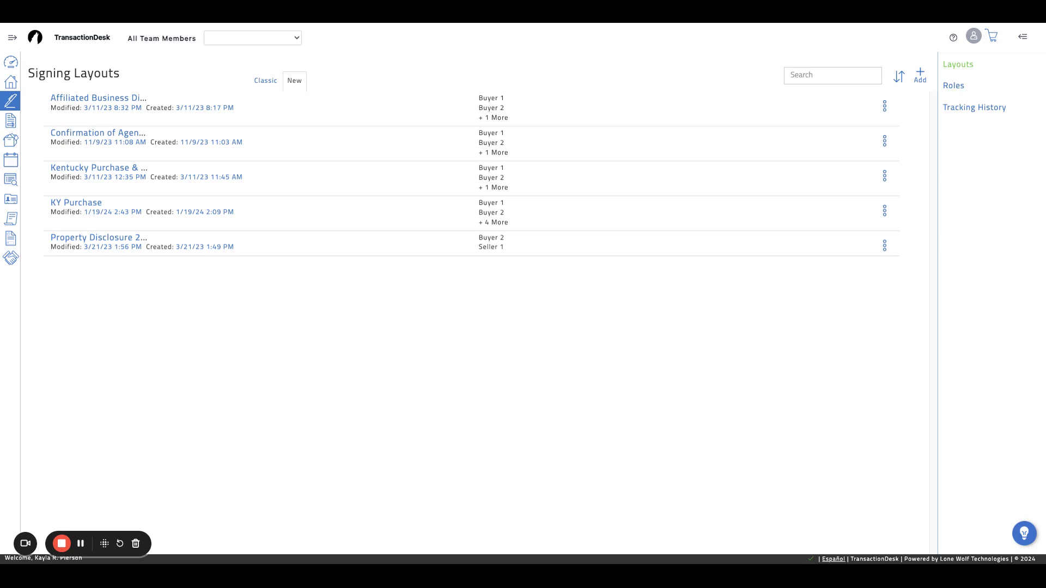
Step: Add a new signing layout named 'TRAINING: Disclaimer' and save it
{"action": "left_click", "coordinate": [920, 76]}
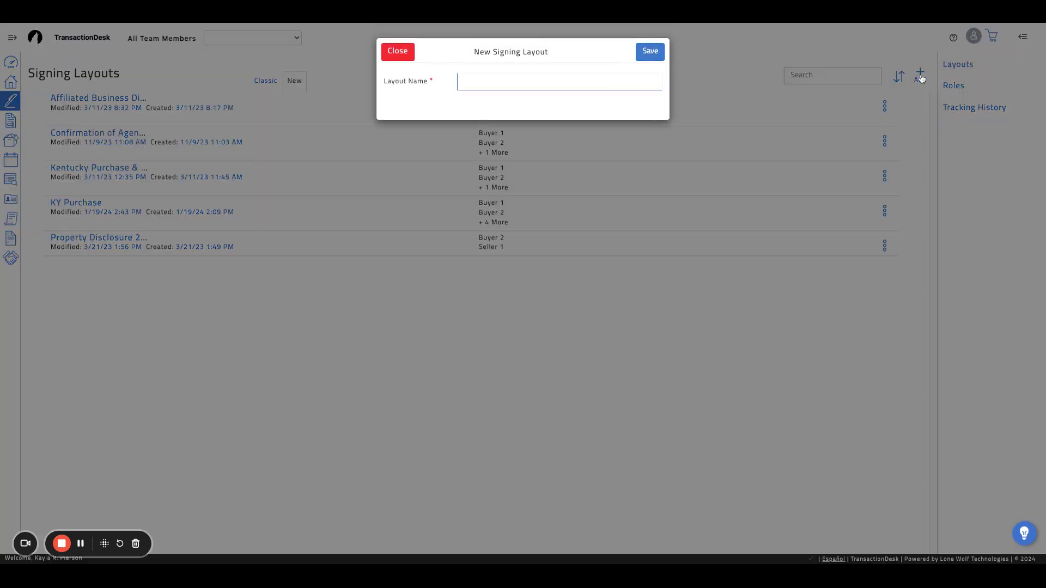
{"action": "left_click", "coordinate": [545, 83]}
{"action": "type", "text": "Training"}
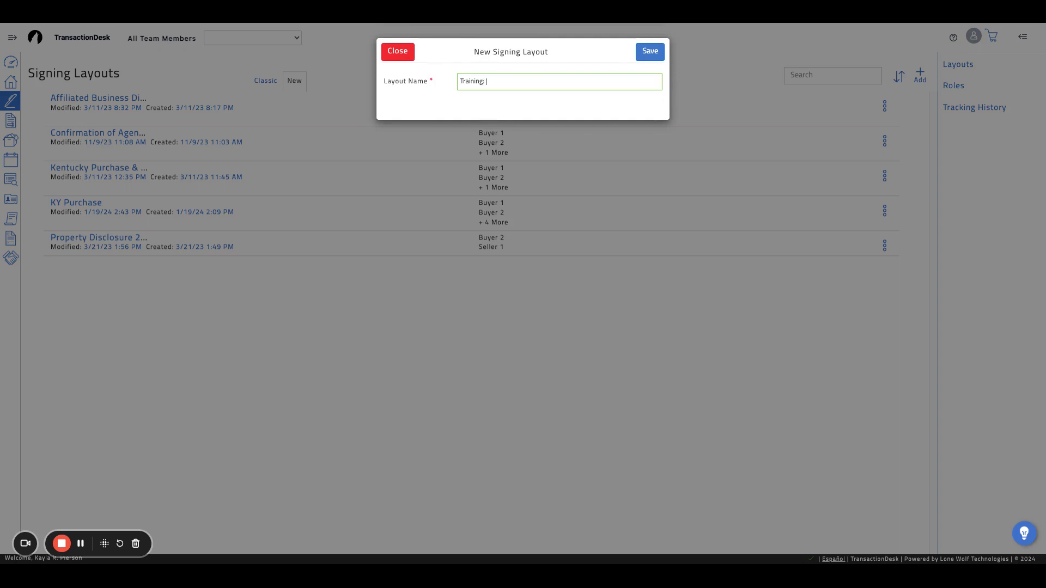
{"action": "type", "text": ": Dis"}
{"action": "left_click", "coordinate": [557, 98]}
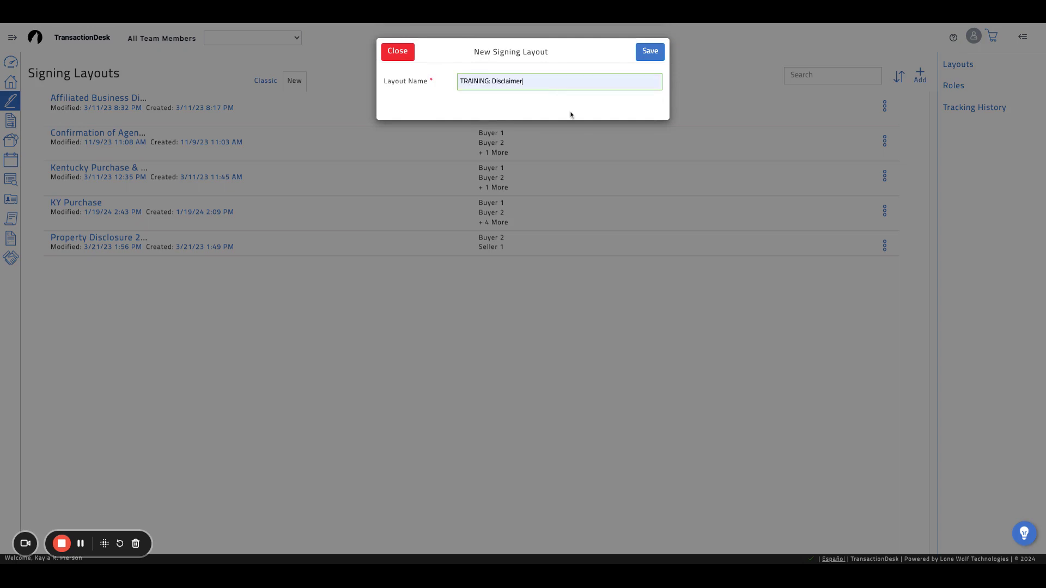
{"action": "left_click", "coordinate": [650, 56]}
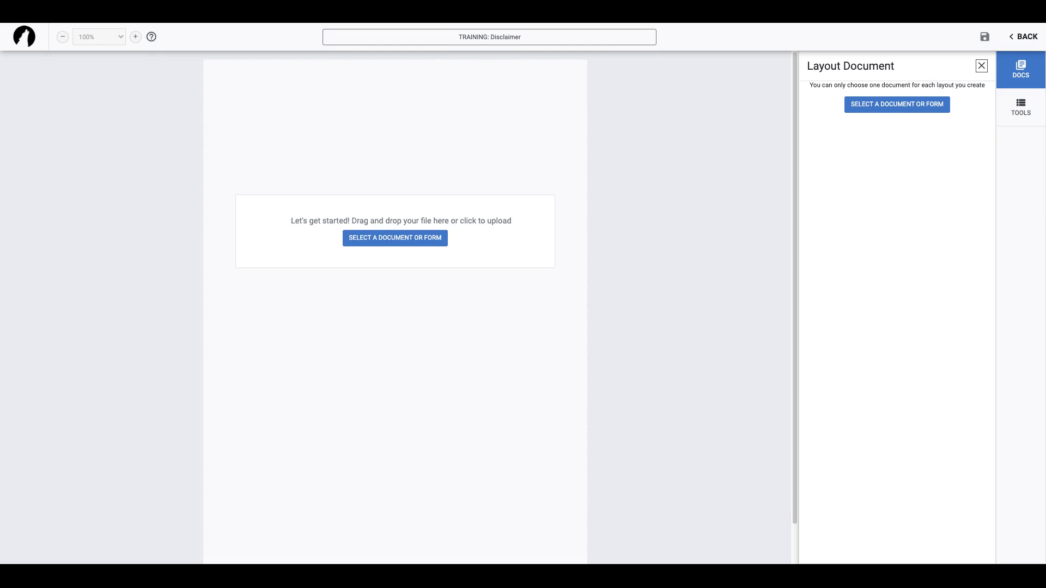
Step: Attach the RF304 Disclaimer Notice form and scroll down to its signature lines
{"action": "left_click", "coordinate": [422, 243]}
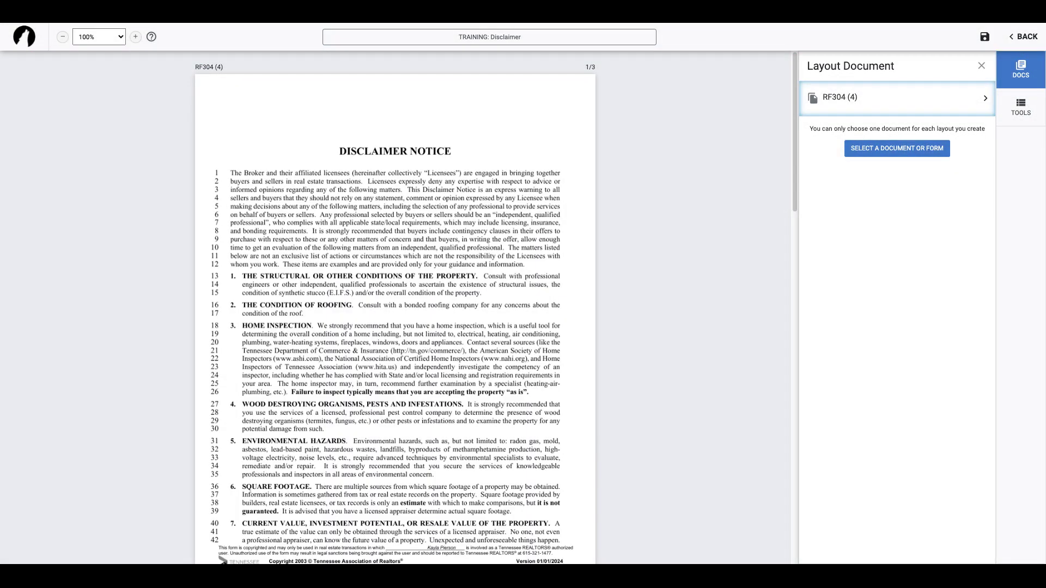
{"action": "scroll", "coordinate": [395, 308], "scroll_direction": "down", "scroll_amount": 20}
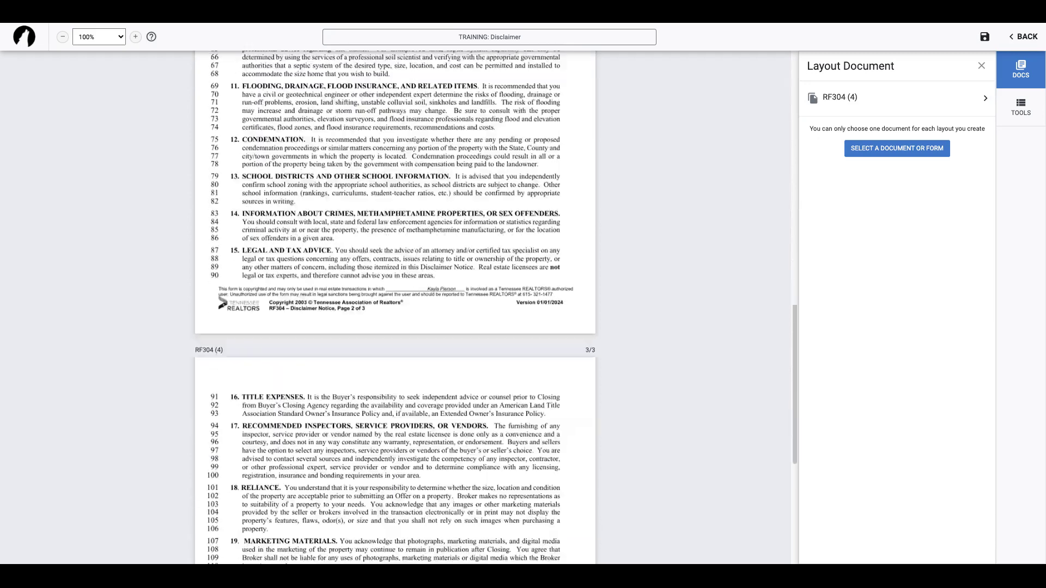
{"action": "scroll", "coordinate": [450, 253], "scroll_direction": "down", "scroll_amount": 3}
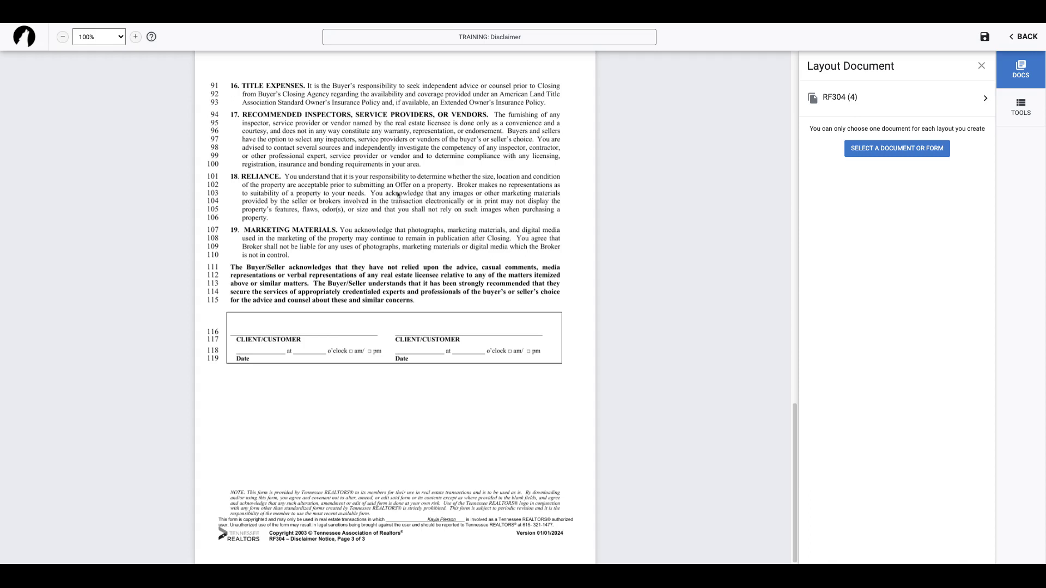
Step: Rename the layout to 'TRAINING: Disclaimer (BUYER)'
{"action": "left_click", "coordinate": [1036, 116]}
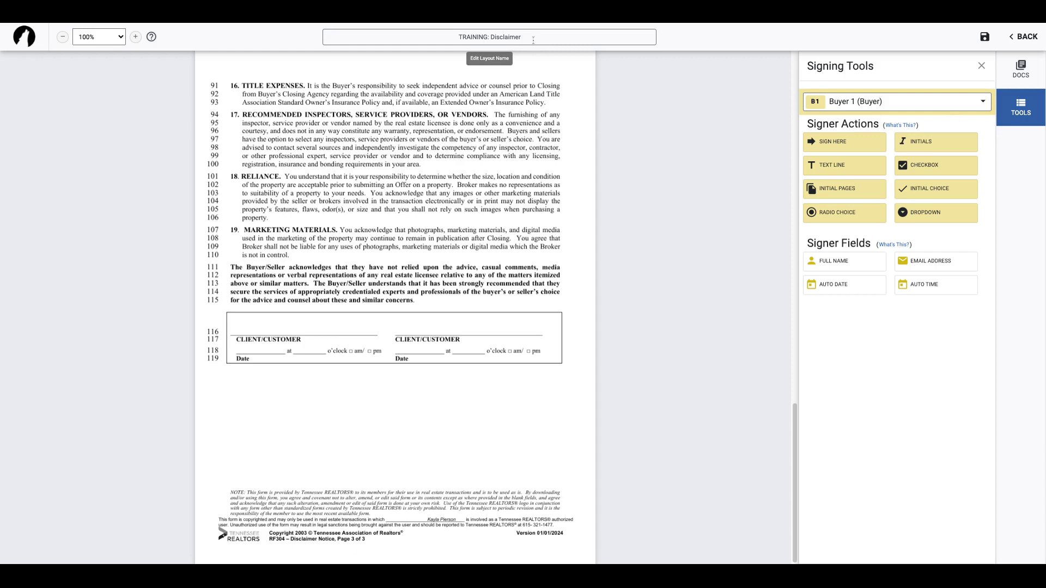
{"action": "left_click", "coordinate": [533, 39]}
{"action": "type", "text": "(BUYER)"}
{"action": "left_click", "coordinate": [553, 158]}
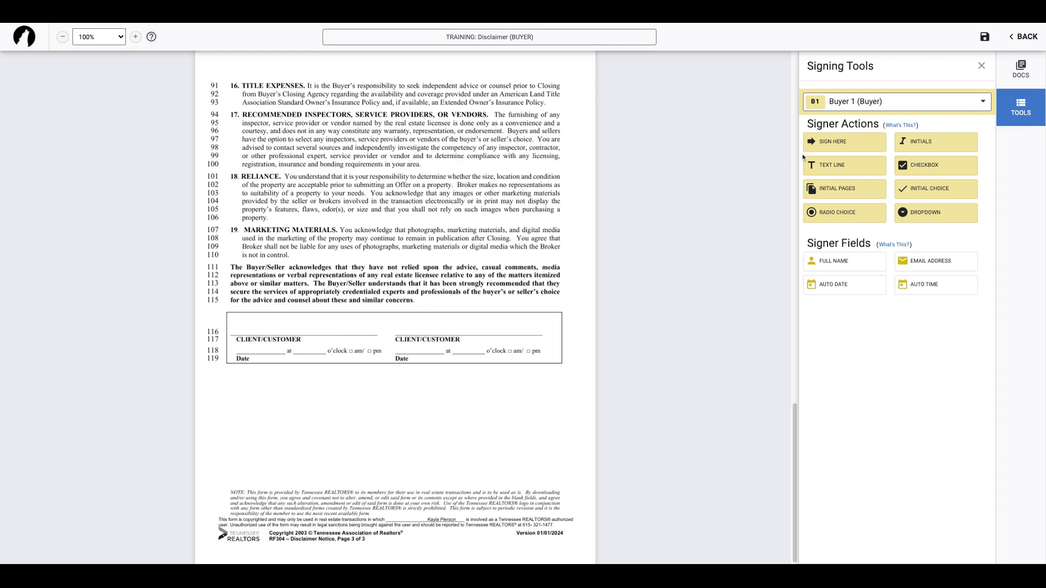
Step: Place a Buyer 1 Sign Here field on the left CLIENT/CUSTOMER line
{"action": "left_click", "coordinate": [841, 109]}
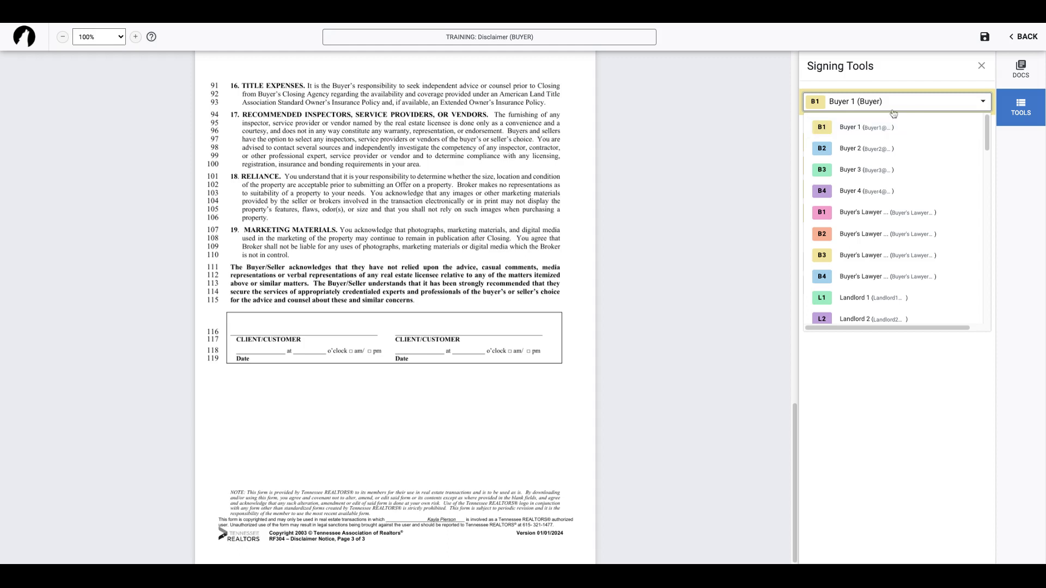
{"action": "left_click", "coordinate": [858, 109]}
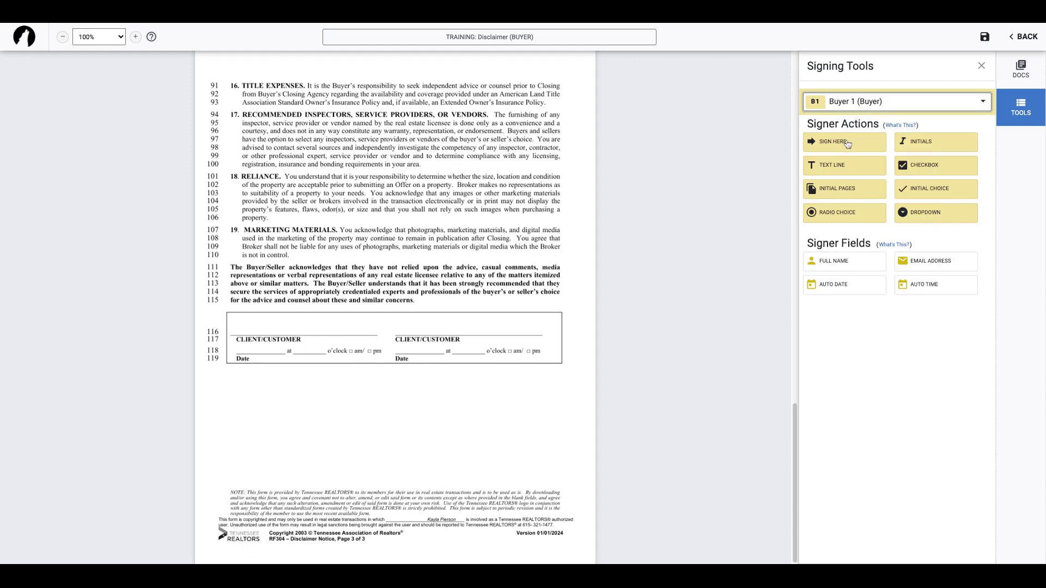
{"action": "mouse_move", "coordinate": [847, 143]}
{"action": "left_mouse_down"}
{"action": "mouse_move", "coordinate": [637, 228]}
{"action": "mouse_move", "coordinate": [468, 275]}
{"action": "mouse_move", "coordinate": [236, 317]}
{"action": "left_mouse_up"}
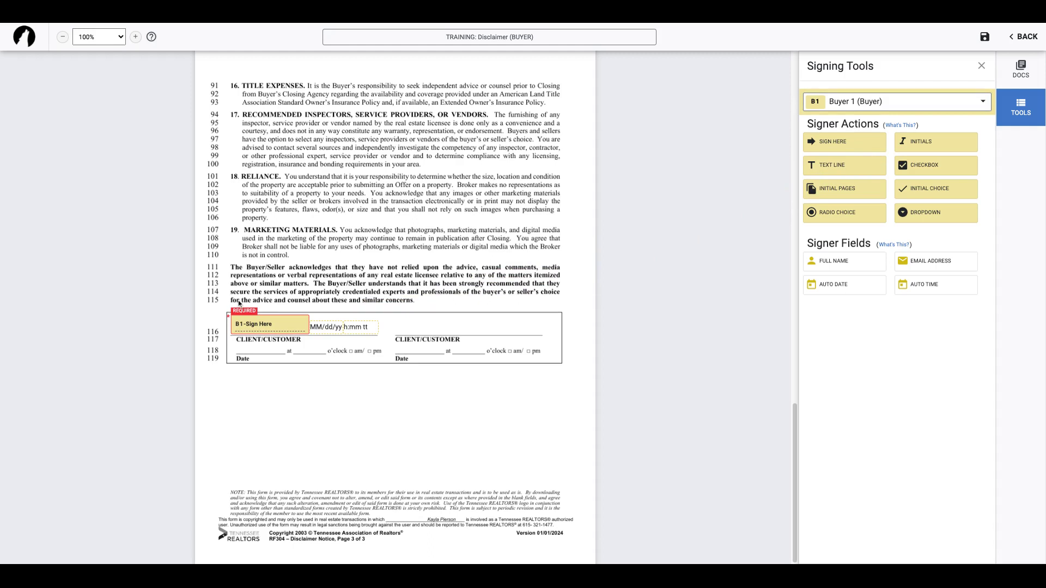
Step: Select Buyer 1's signature block and toggle its Date Stamp and Time Stamp settings
{"action": "left_click", "coordinate": [328, 329]}
{"action": "left_click", "coordinate": [359, 329]}
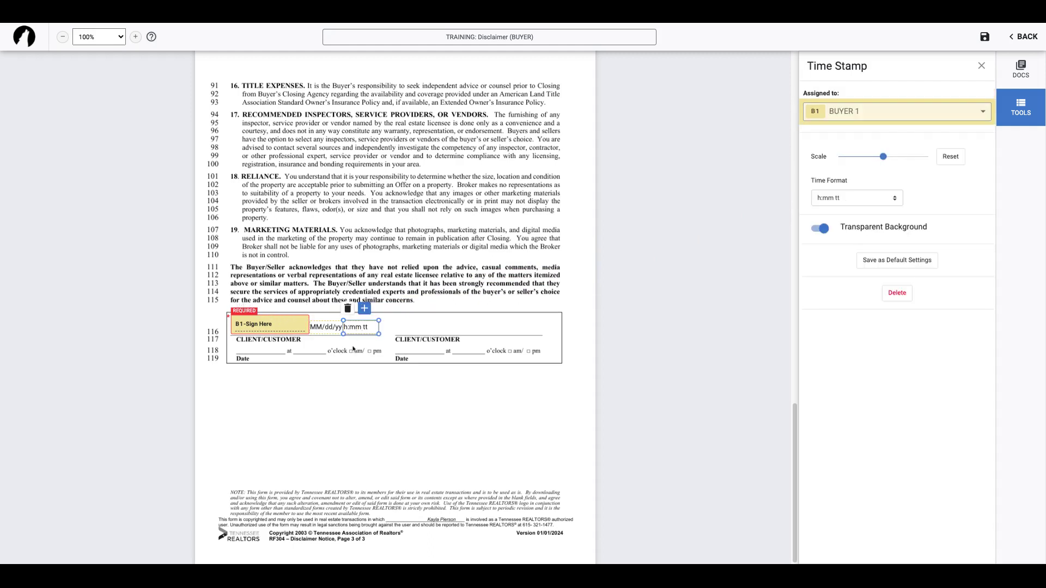
{"action": "left_click", "coordinate": [352, 360]}
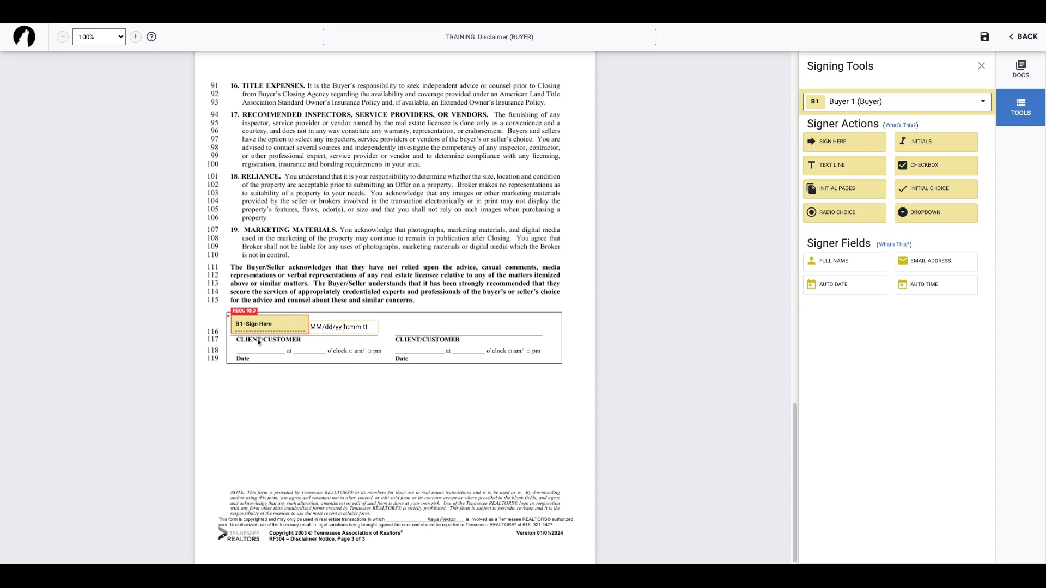
{"action": "left_click", "coordinate": [275, 323]}
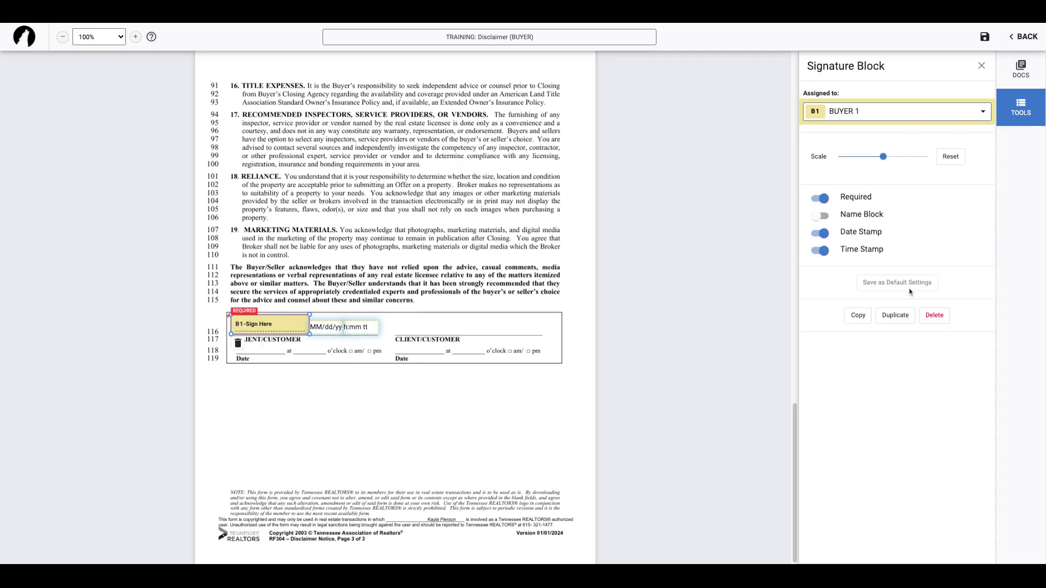
{"action": "left_click", "coordinate": [821, 235]}
{"action": "left_click", "coordinate": [820, 250]}
{"action": "left_click", "coordinate": [820, 250]}
{"action": "left_click", "coordinate": [820, 234]}
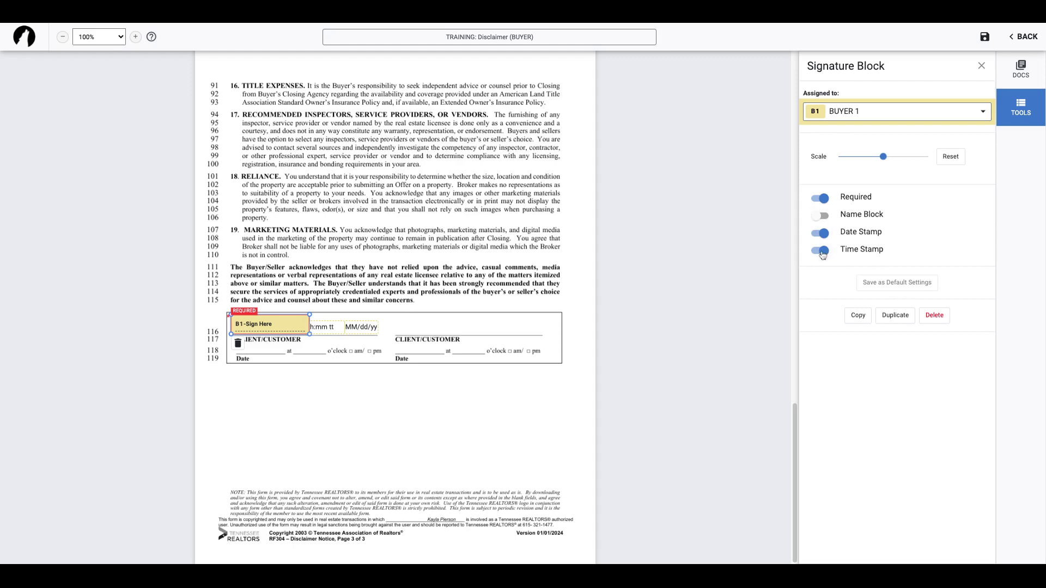
{"action": "left_click", "coordinate": [822, 251]}
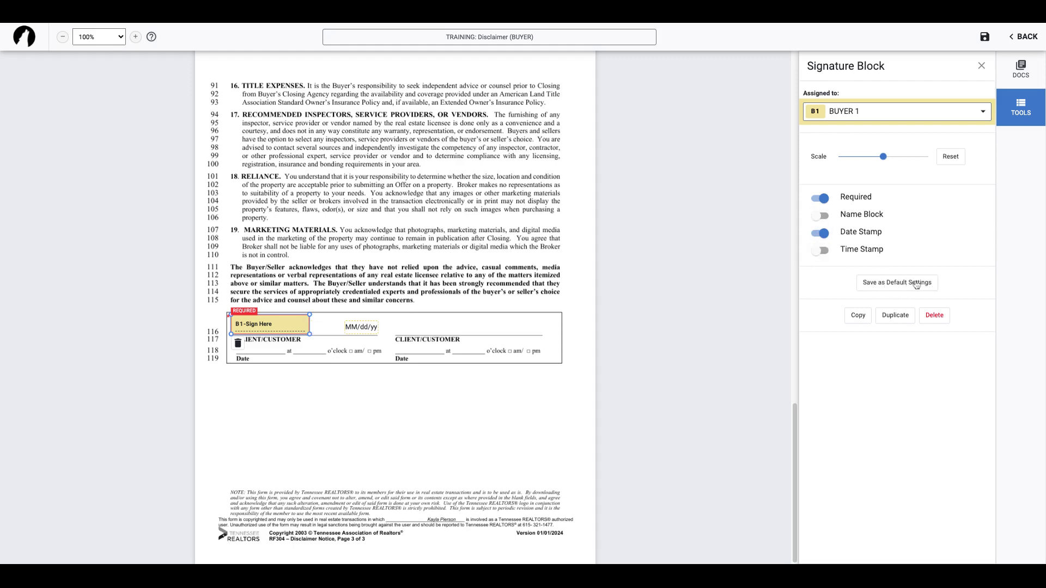
{"action": "left_click", "coordinate": [819, 251]}
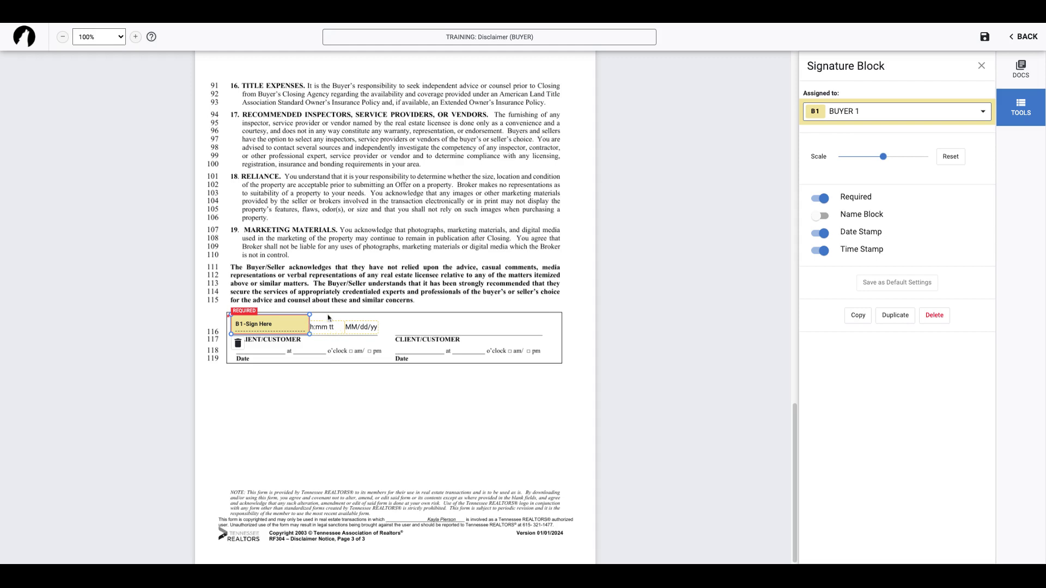
Step: Order the date stamp before the time stamp and move it onto the left Date line
{"action": "left_click", "coordinate": [821, 233]}
{"action": "left_click", "coordinate": [821, 251]}
{"action": "left_click", "coordinate": [820, 233]}
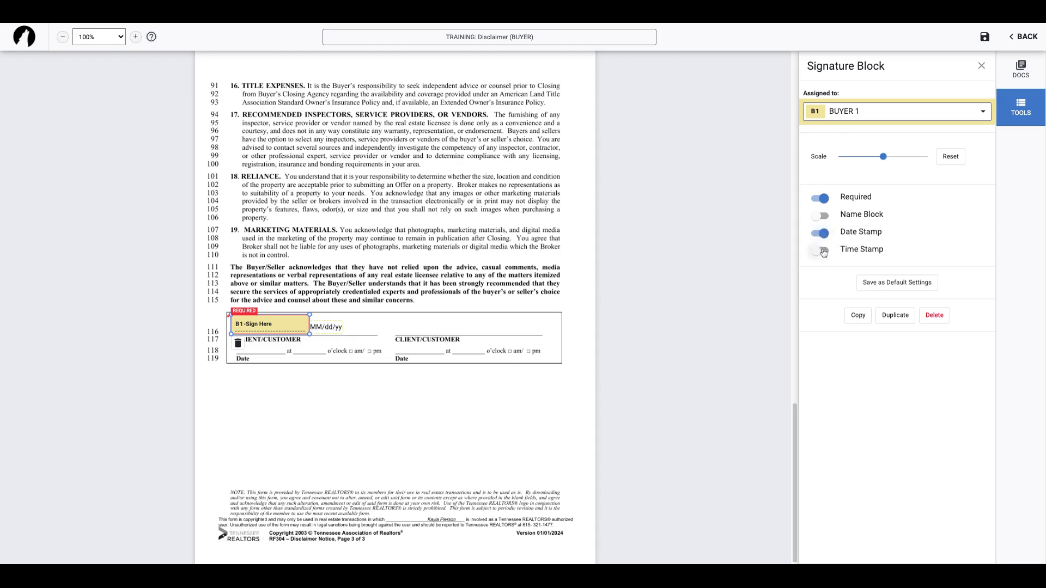
{"action": "left_click", "coordinate": [819, 251]}
{"action": "left_click", "coordinate": [821, 233]}
{"action": "left_click", "coordinate": [823, 251]}
{"action": "left_click", "coordinate": [822, 234]}
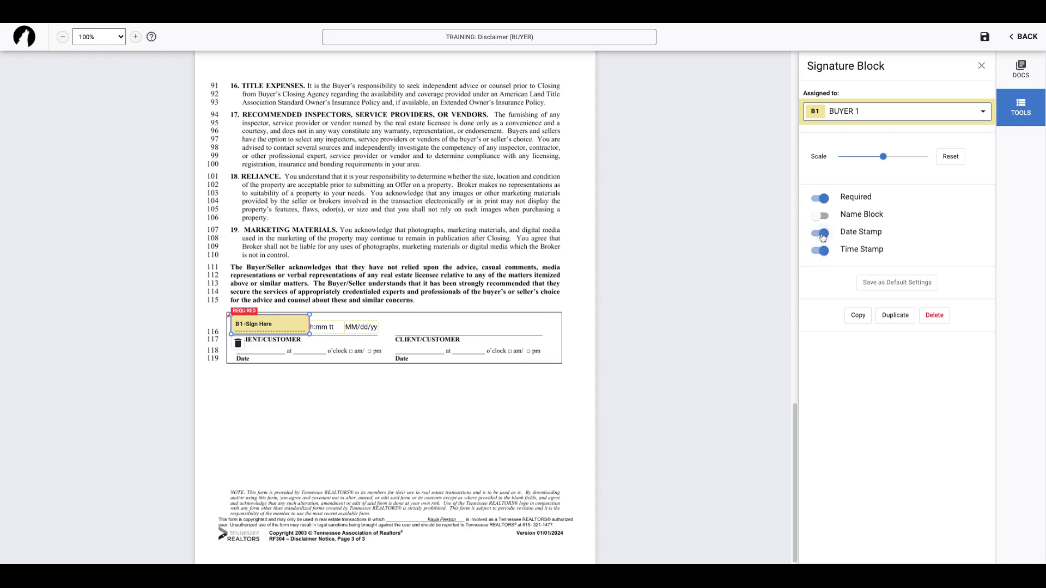
{"action": "left_click", "coordinate": [822, 234]}
{"action": "left_click", "coordinate": [822, 251]}
{"action": "left_click", "coordinate": [822, 233]}
{"action": "left_click", "coordinate": [821, 251]}
{"action": "mouse_move", "coordinate": [327, 326]}
{"action": "left_mouse_down"}
{"action": "mouse_move", "coordinate": [297, 345]}
{"action": "mouse_move", "coordinate": [261, 346]}
{"action": "mouse_move", "coordinate": [358, 325]}
{"action": "mouse_move", "coordinate": [309, 344]}
{"action": "left_mouse_up"}
{"action": "left_click", "coordinate": [370, 373]}
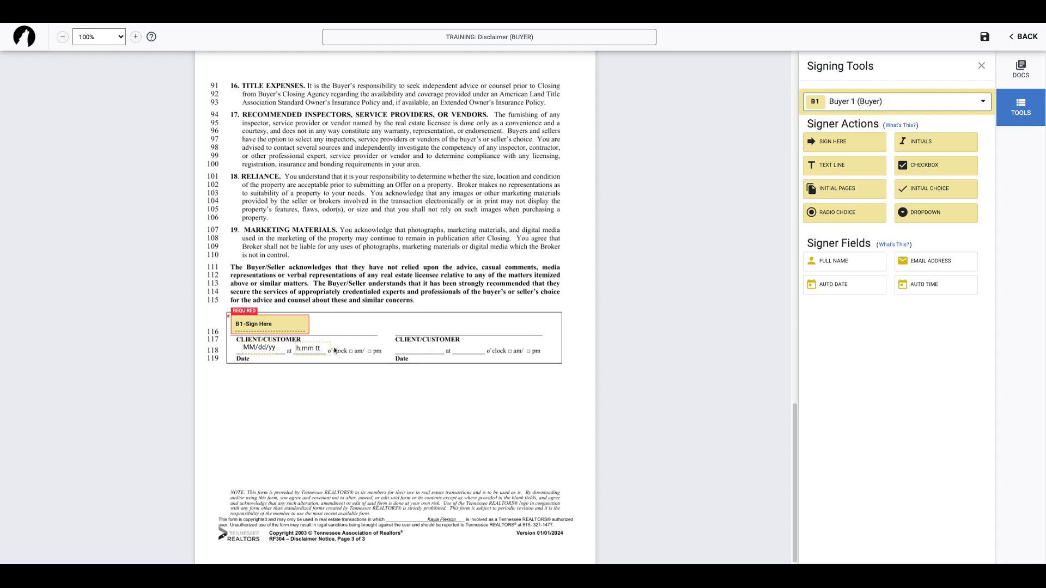
Step: Place a Buyer 2 Sign Here on the right client line, with date and time on its blanks
{"action": "left_click", "coordinate": [930, 109]}
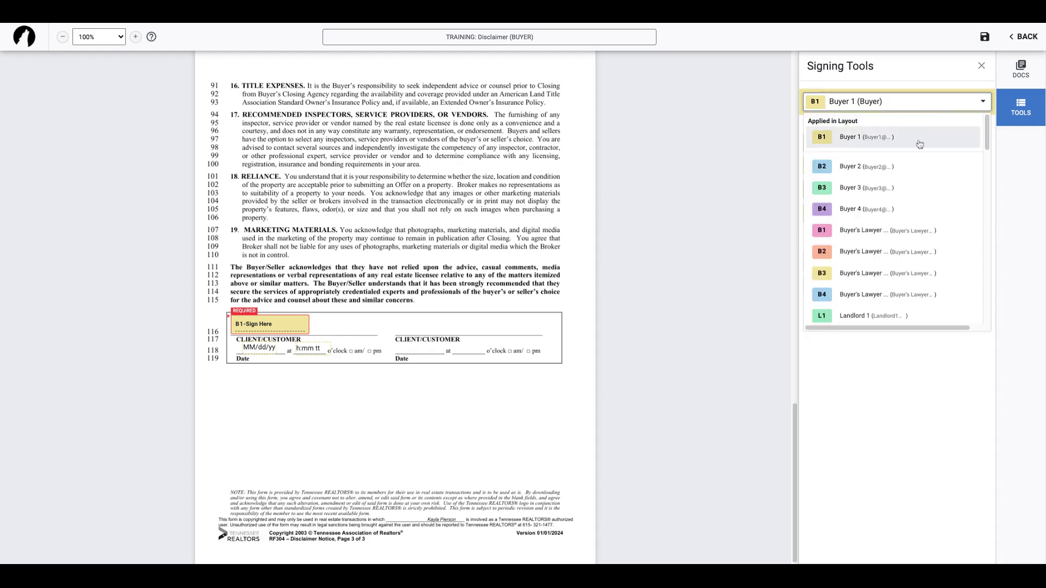
{"action": "left_click", "coordinate": [871, 172]}
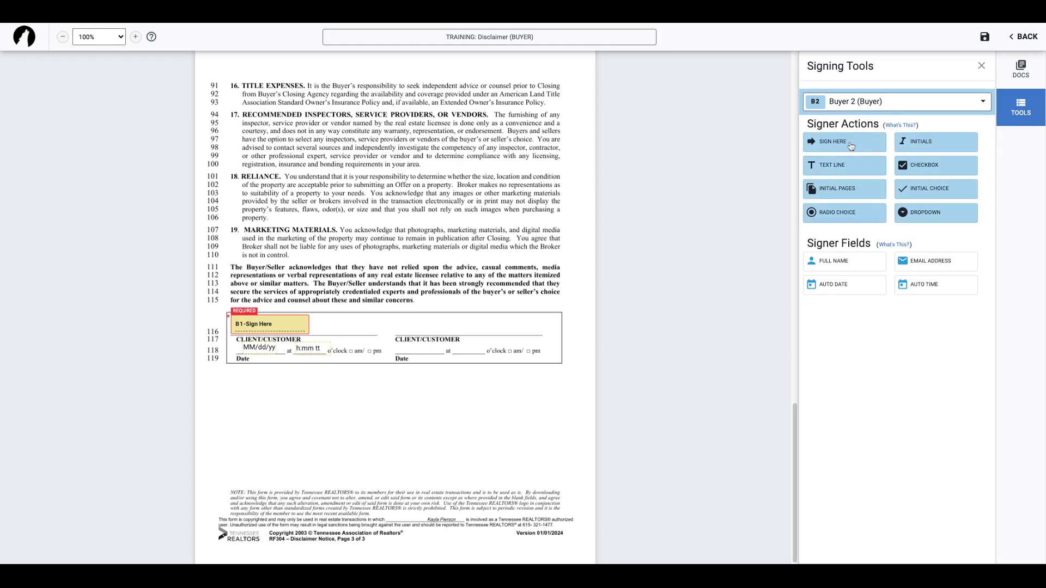
{"action": "left_click_drag", "start_coordinate": [850, 145], "coordinate": [472, 341]}
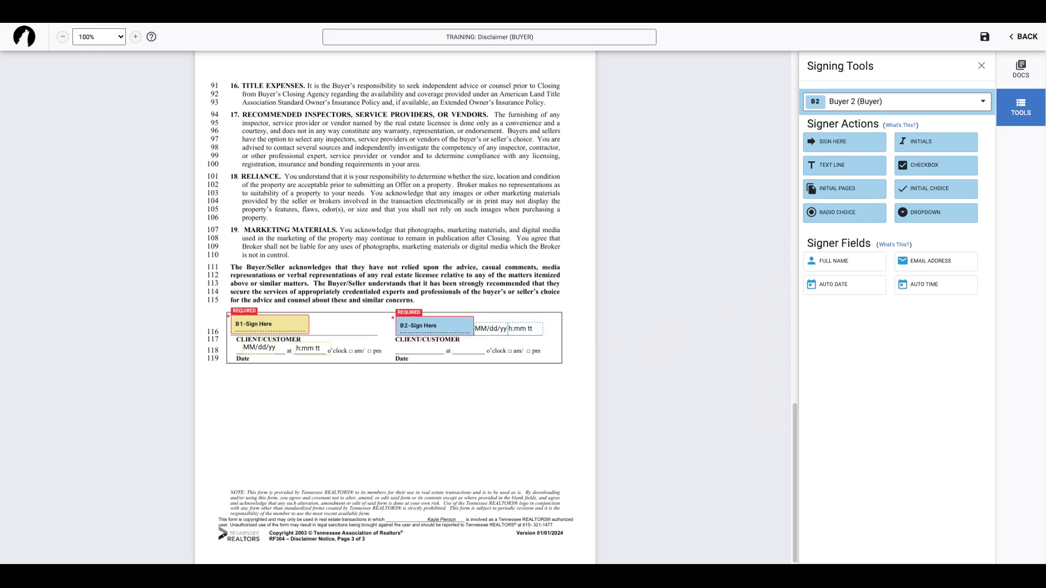
{"action": "left_click_drag", "start_coordinate": [490, 329], "coordinate": [421, 346]}
{"action": "left_click_drag", "start_coordinate": [520, 327], "coordinate": [464, 347]}
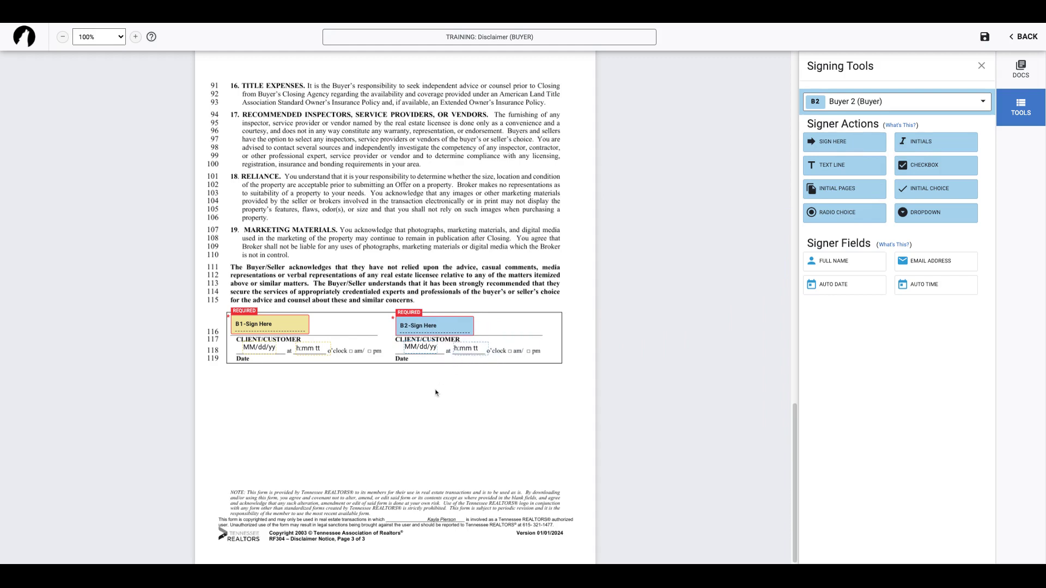
Step: Save the buyer layout, then create 'TRAINING: Disclaimer (SELLER)' and choose the RF304 form
{"action": "left_click", "coordinate": [1028, 38]}
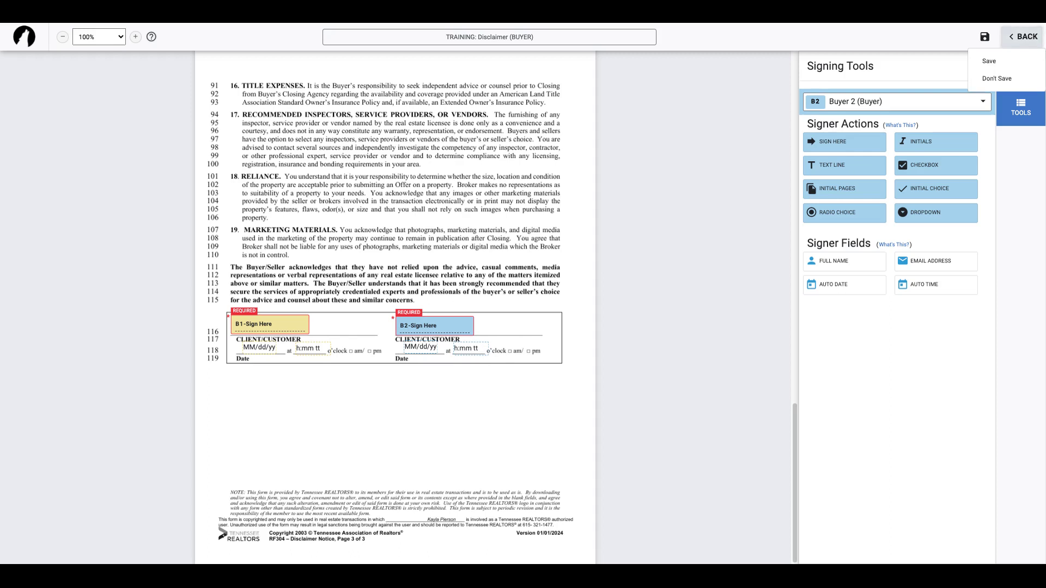
{"action": "left_click", "coordinate": [1010, 62]}
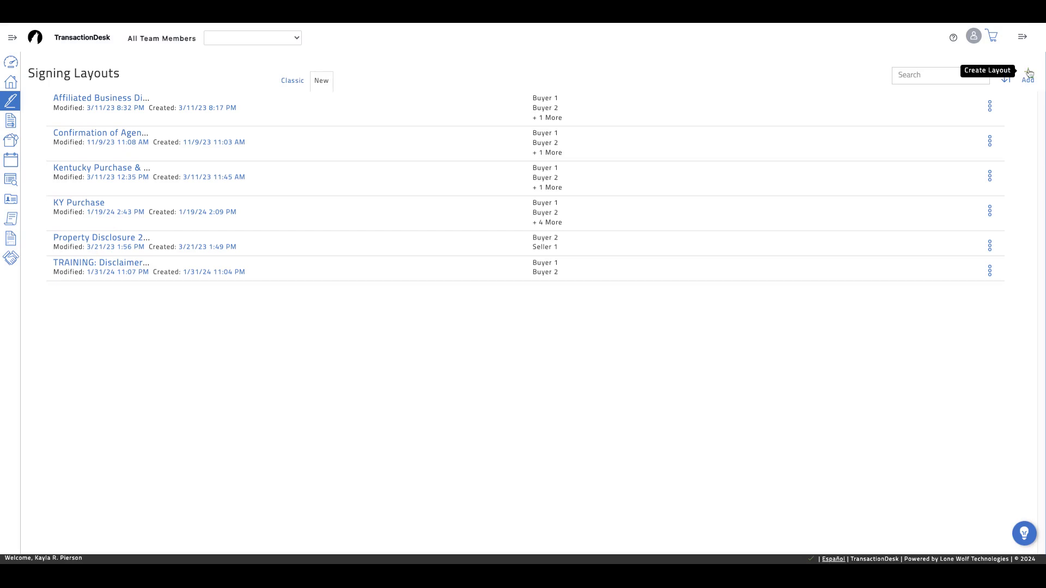
{"action": "left_click", "coordinate": [1028, 74]}
{"action": "left_click", "coordinate": [594, 82]}
{"action": "type", "text": "Pierson"}
{"action": "type", "text": "Tra"}
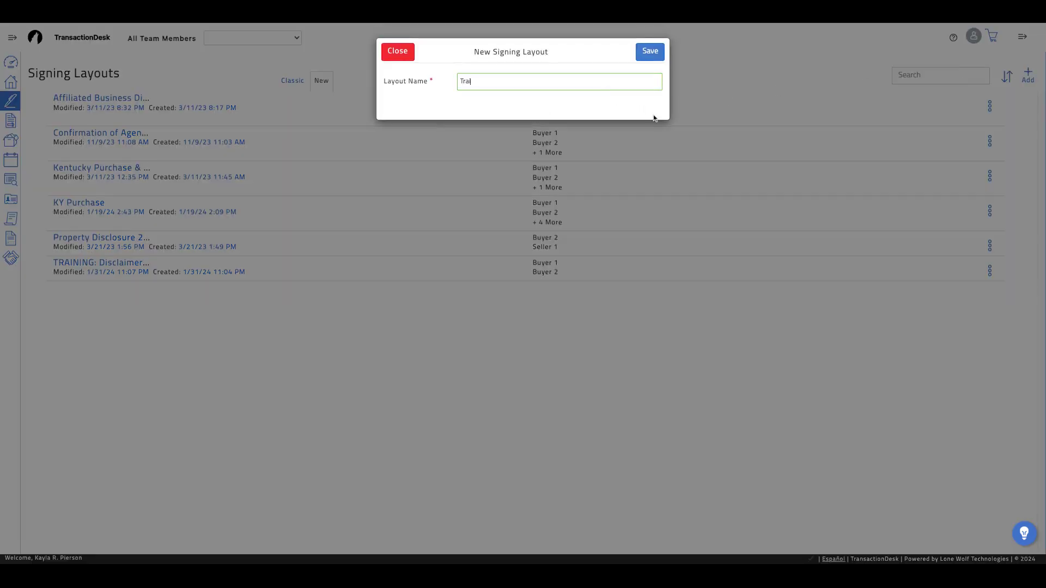
{"action": "type", "text": "ining"}
{"action": "left_click", "coordinate": [599, 97]}
{"action": "left_click", "coordinate": [651, 55]}
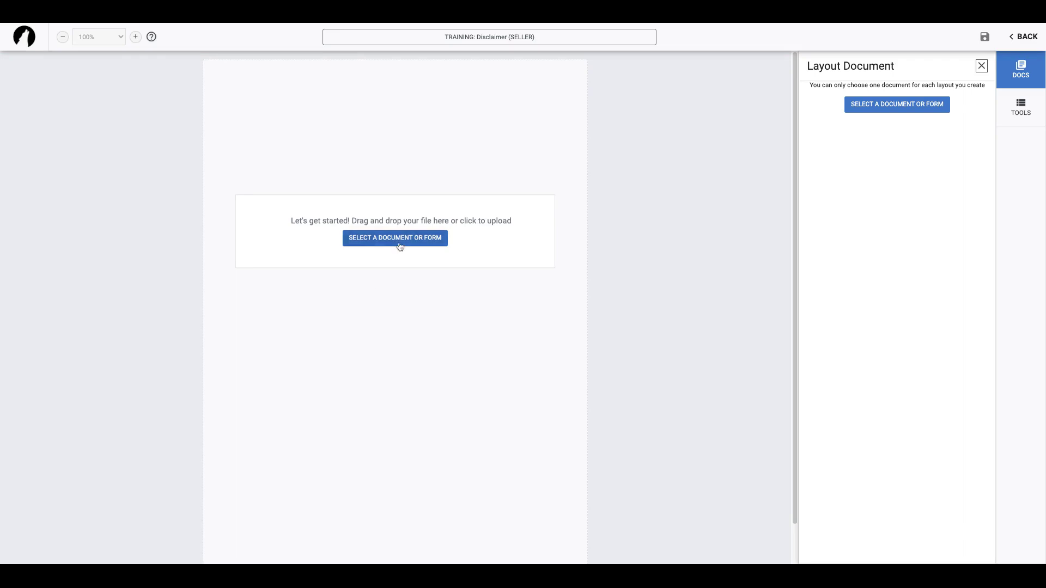
{"action": "left_click", "coordinate": [399, 242]}
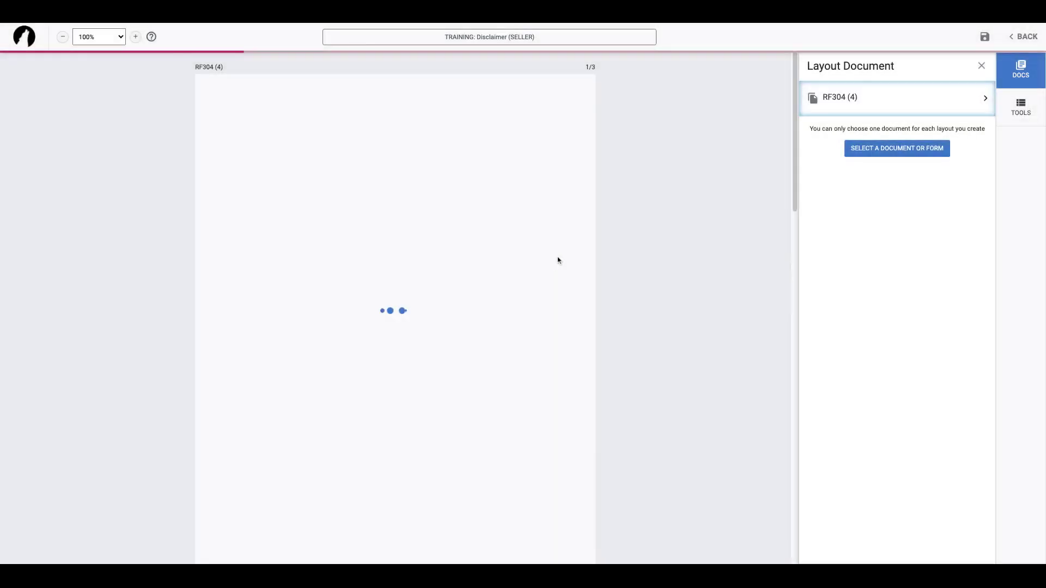
Step: Add a Seller 1 Sign Here field on the first signature line
{"action": "scroll", "coordinate": [558, 260], "scroll_direction": "down", "scroll_amount": 20}
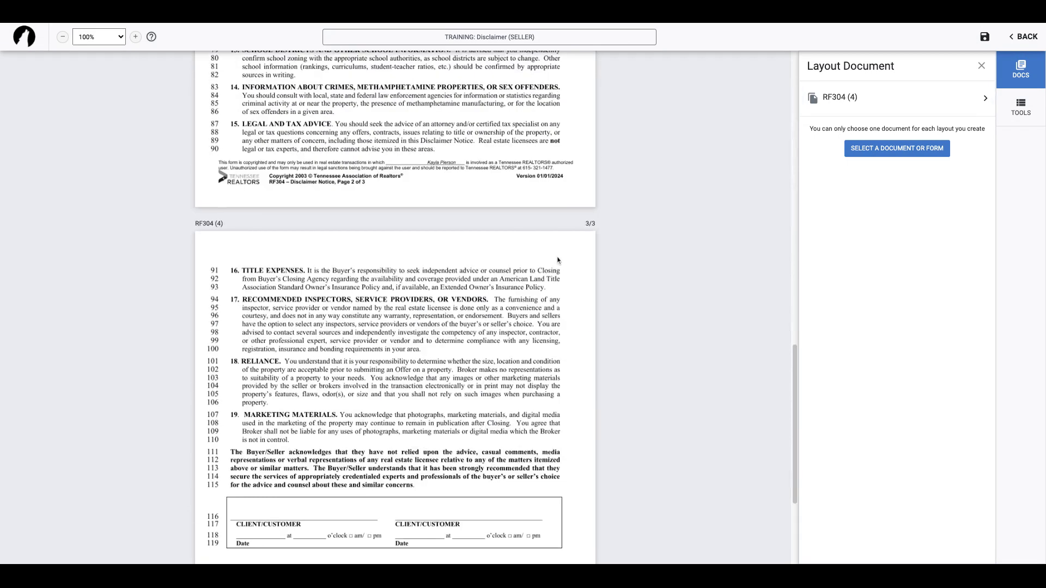
{"action": "left_click", "coordinate": [1034, 115]}
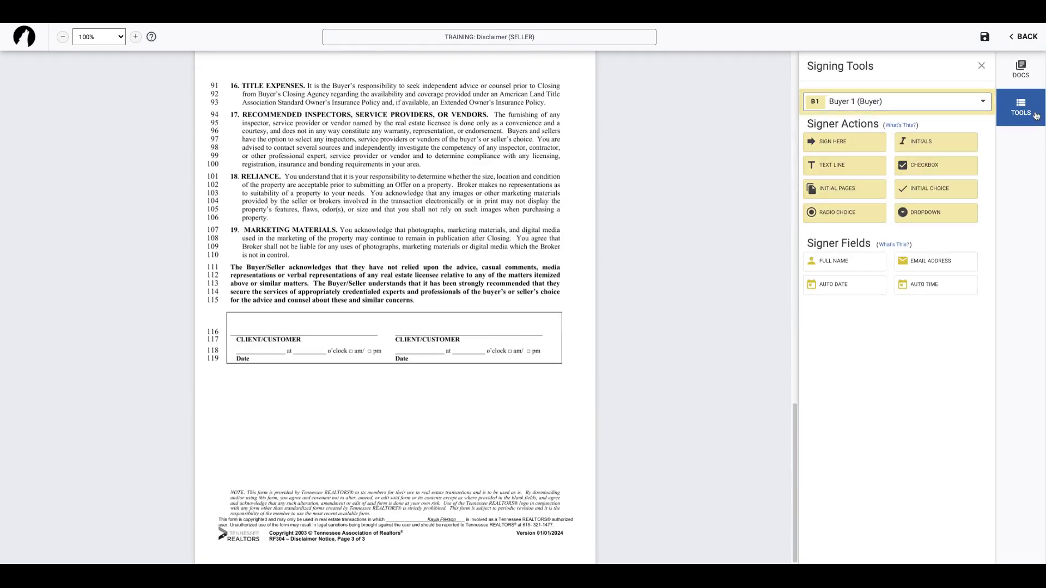
{"action": "left_click", "coordinate": [934, 105]}
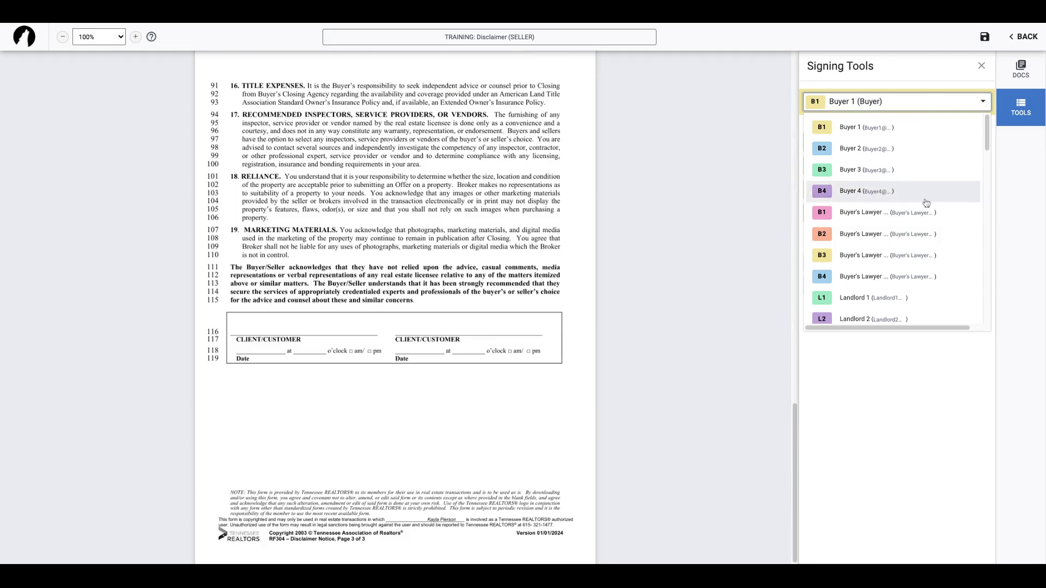
{"action": "scroll", "coordinate": [927, 203], "scroll_direction": "down", "scroll_amount": 5}
{"action": "scroll", "coordinate": [926, 203], "scroll_direction": "down", "scroll_amount": 3}
{"action": "left_click", "coordinate": [871, 182]}
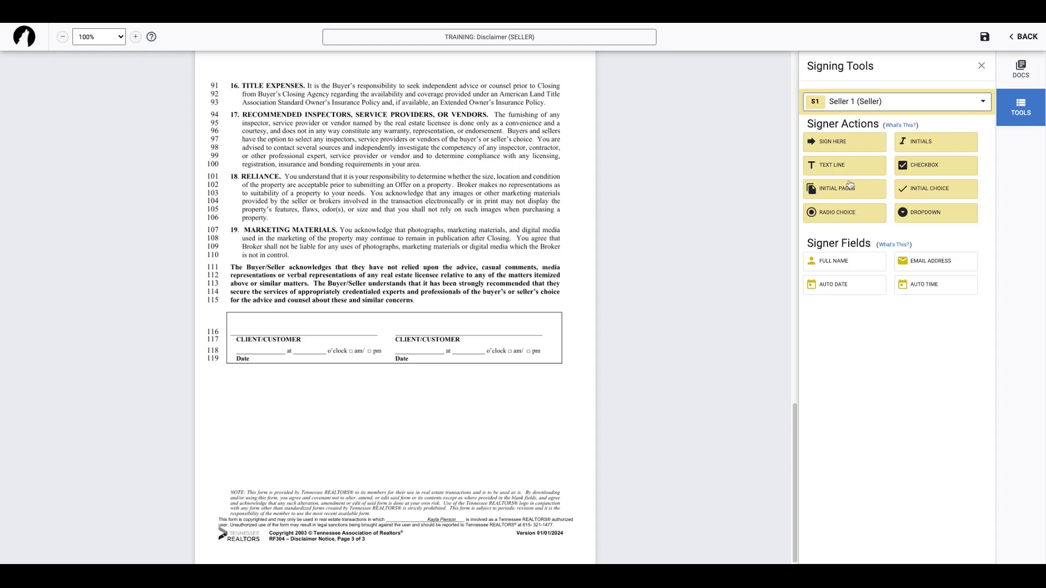
{"action": "left_click", "coordinate": [842, 144]}
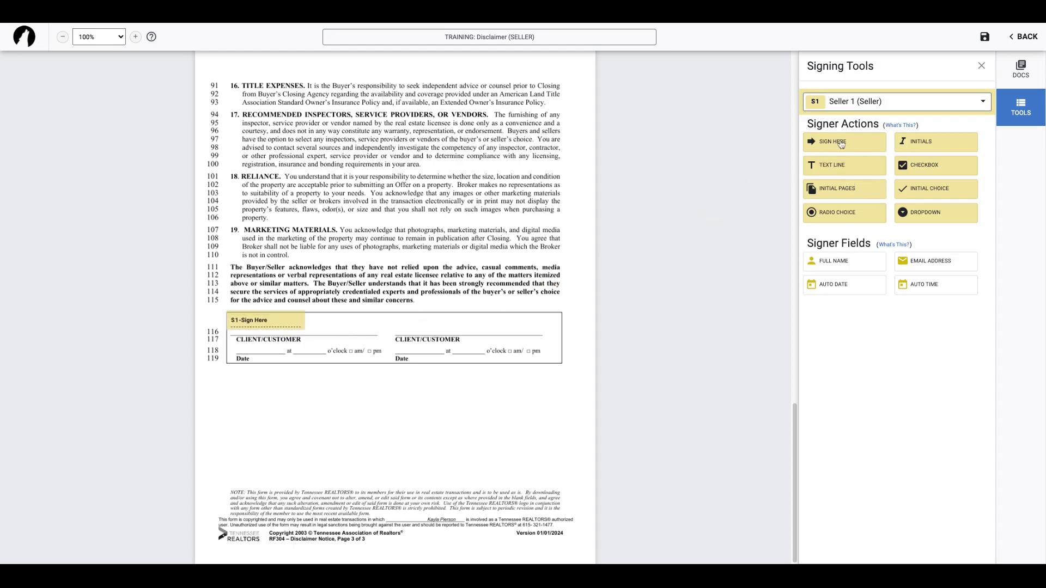
Step: Place Seller 2's Sign Here on the second line and move both sellers' date/time stamps to line 118
{"action": "left_click", "coordinate": [884, 107]}
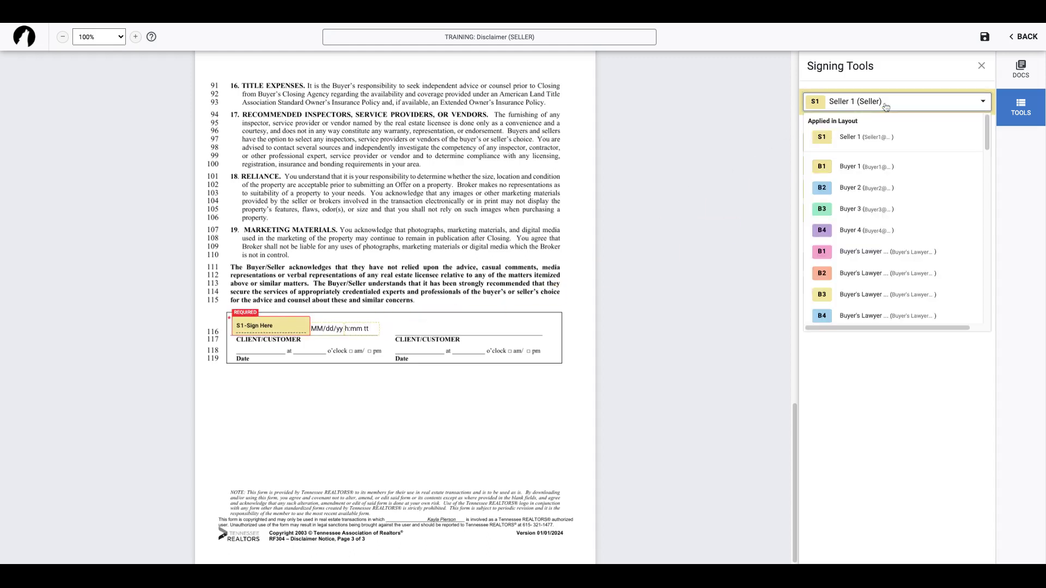
{"action": "scroll", "coordinate": [883, 218], "scroll_direction": "down", "scroll_amount": 5}
{"action": "scroll", "coordinate": [883, 218], "scroll_direction": "down", "scroll_amount": 3}
{"action": "left_click", "coordinate": [859, 177]}
{"action": "mouse_move", "coordinate": [839, 143]}
{"action": "left_mouse_down"}
{"action": "mouse_move", "coordinate": [433, 375]}
{"action": "mouse_move", "coordinate": [436, 322]}
{"action": "left_mouse_up"}
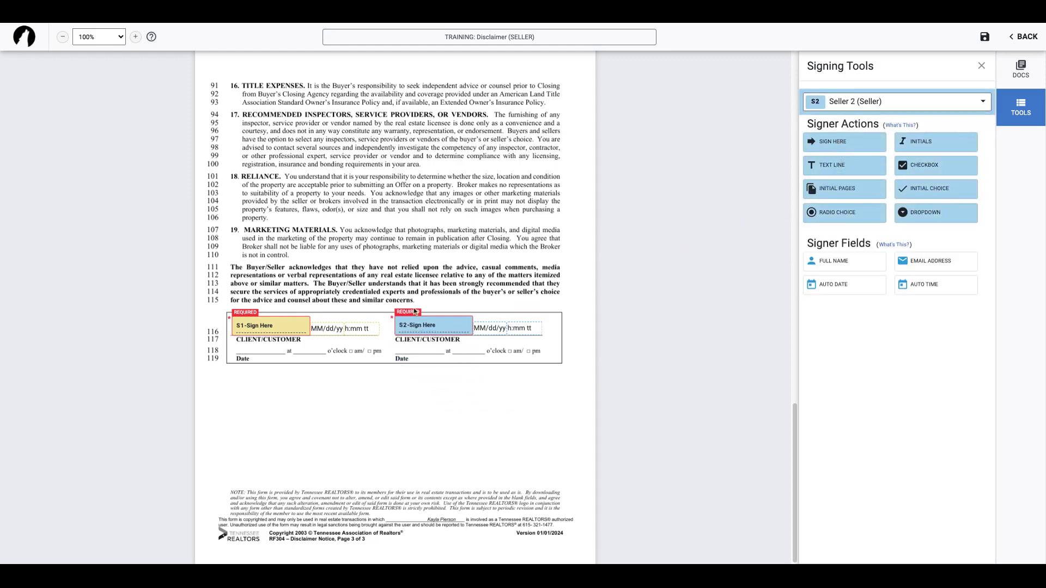
{"action": "left_click_drag", "start_coordinate": [327, 328], "coordinate": [308, 349]}
{"action": "left_click_drag", "start_coordinate": [495, 328], "coordinate": [424, 351]}
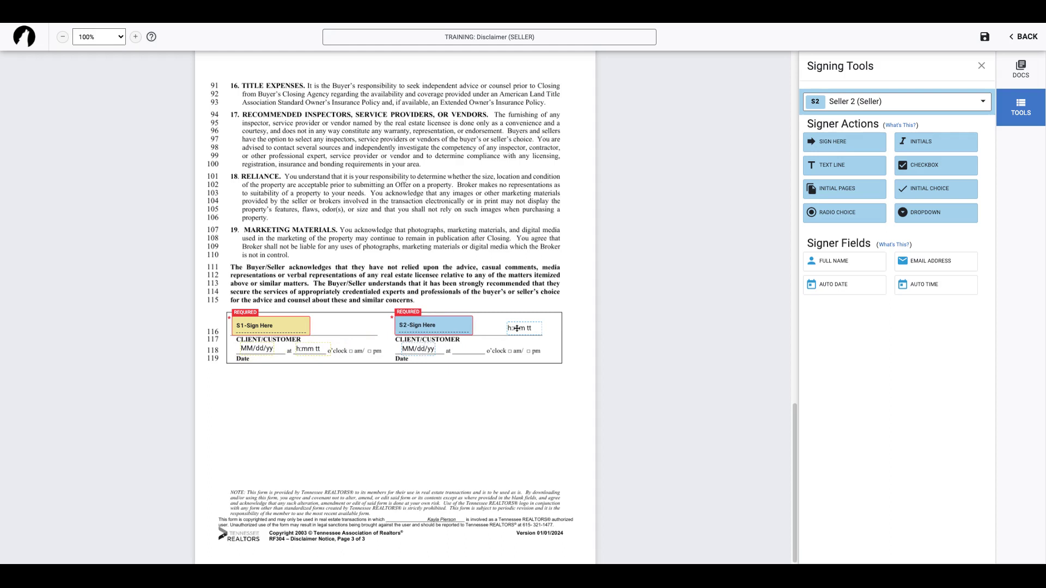
{"action": "left_click_drag", "start_coordinate": [517, 328], "coordinate": [468, 350]}
Step: Return to the layouts list and highlight both Disclaimer layouts with their buyer and seller roles
{"action": "left_click", "coordinate": [1024, 36]}
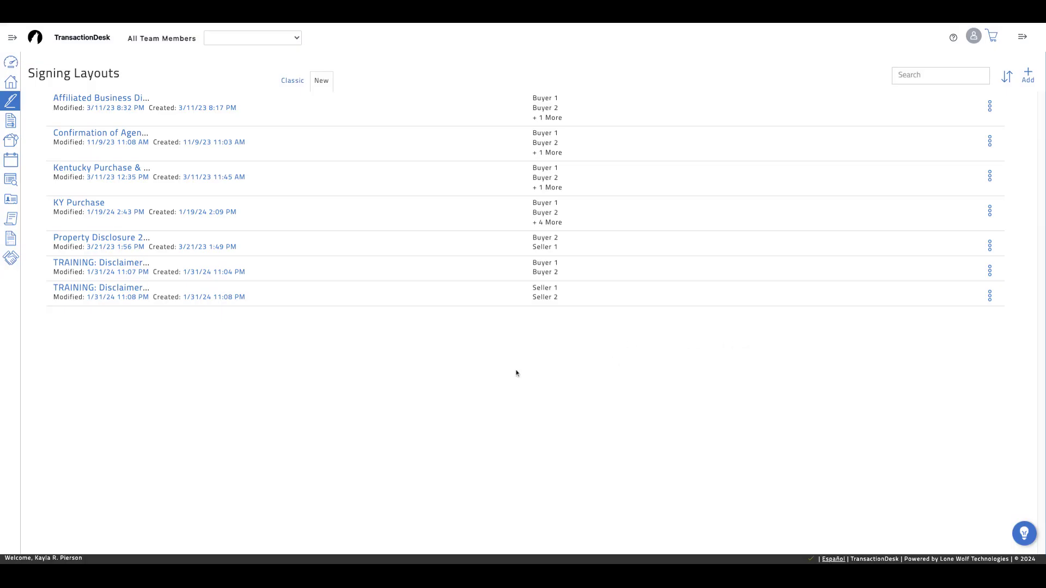
{"action": "triple_click", "coordinate": [51, 262]}
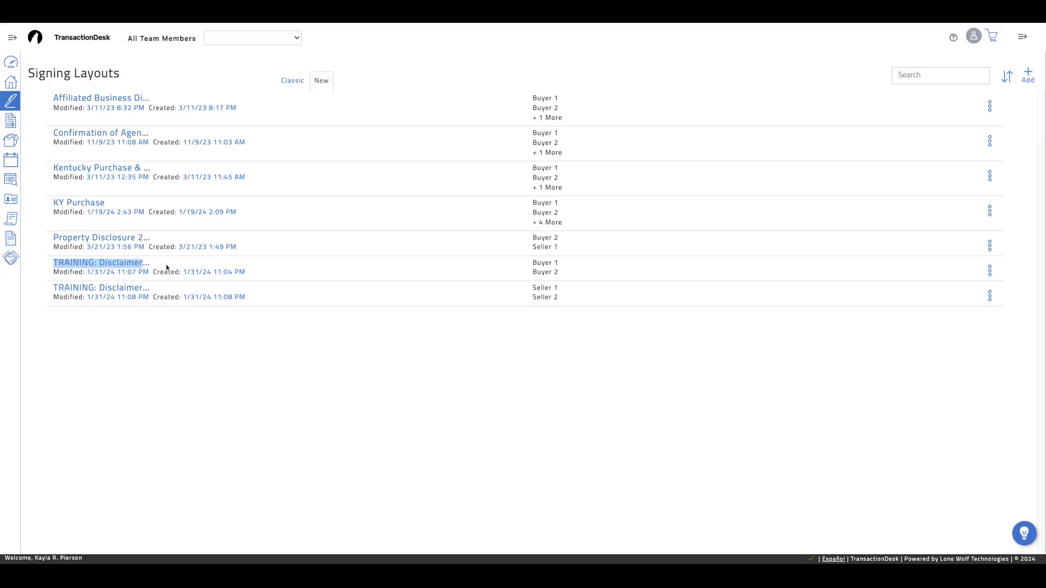
{"action": "left_click_drag", "start_coordinate": [560, 272], "coordinate": [536, 262]}
{"action": "triple_click", "coordinate": [49, 293]}
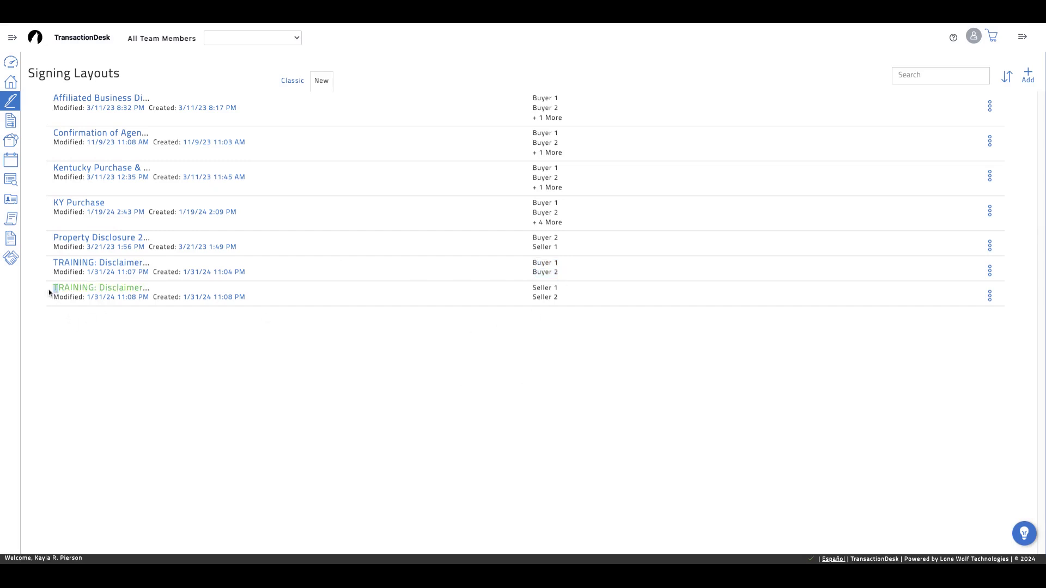
{"action": "triple_click", "coordinate": [532, 291]}
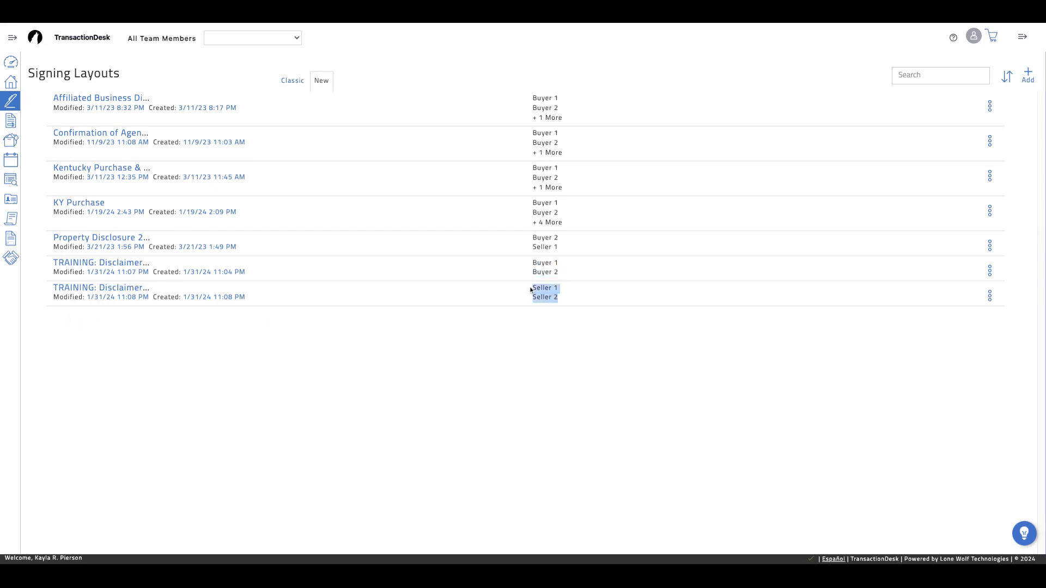
{"action": "left_click", "coordinate": [567, 322]}
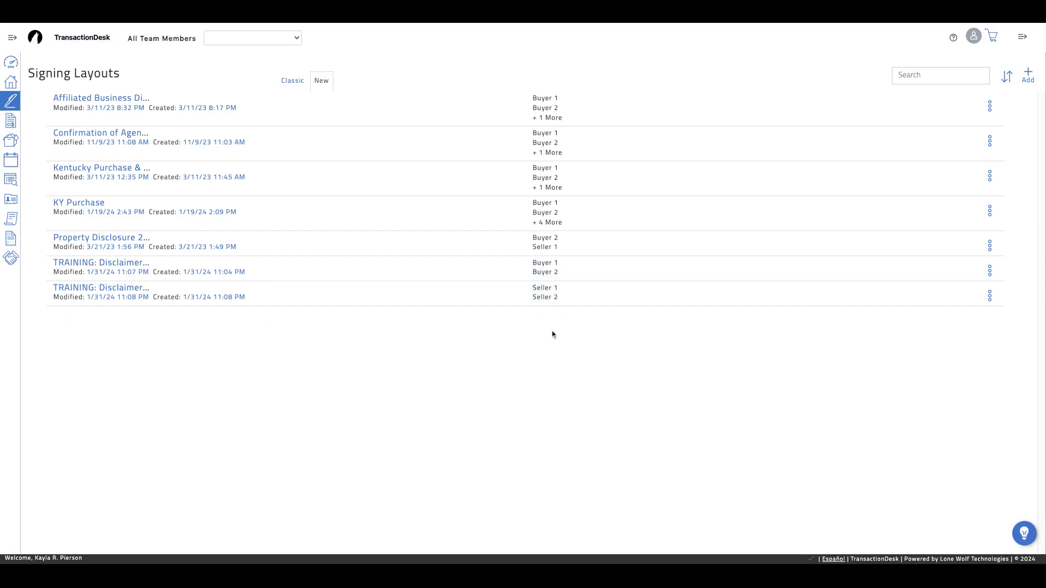
Step: Create the 'TRAINING: Wire Fraud (BUYER)' layout and upload the RF308 Wire Fraud Warning form
{"action": "left_click", "coordinate": [1028, 77]}
{"action": "left_click", "coordinate": [524, 83]}
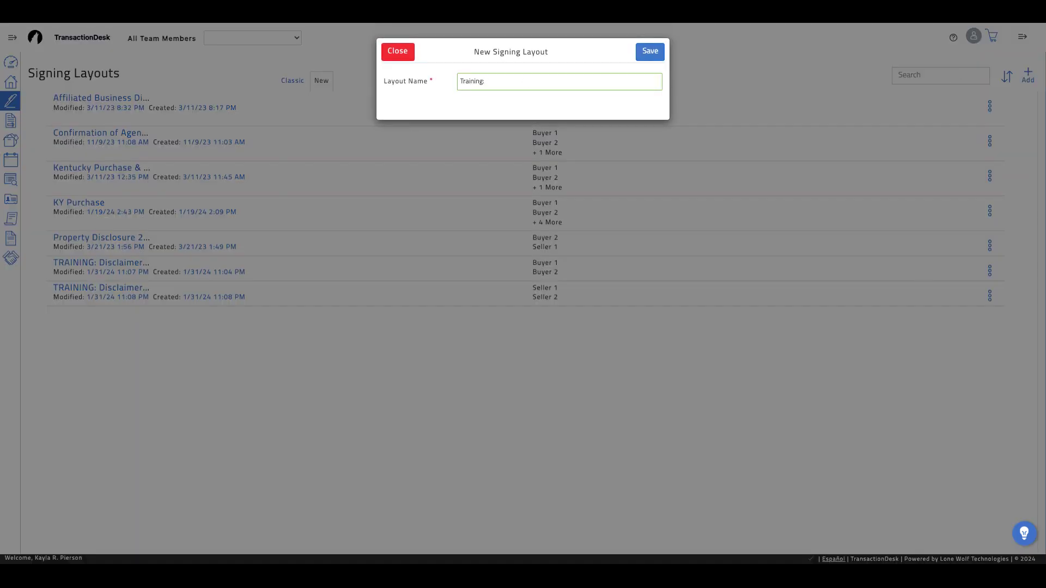
{"action": "type", "text": "Training: Wire"}
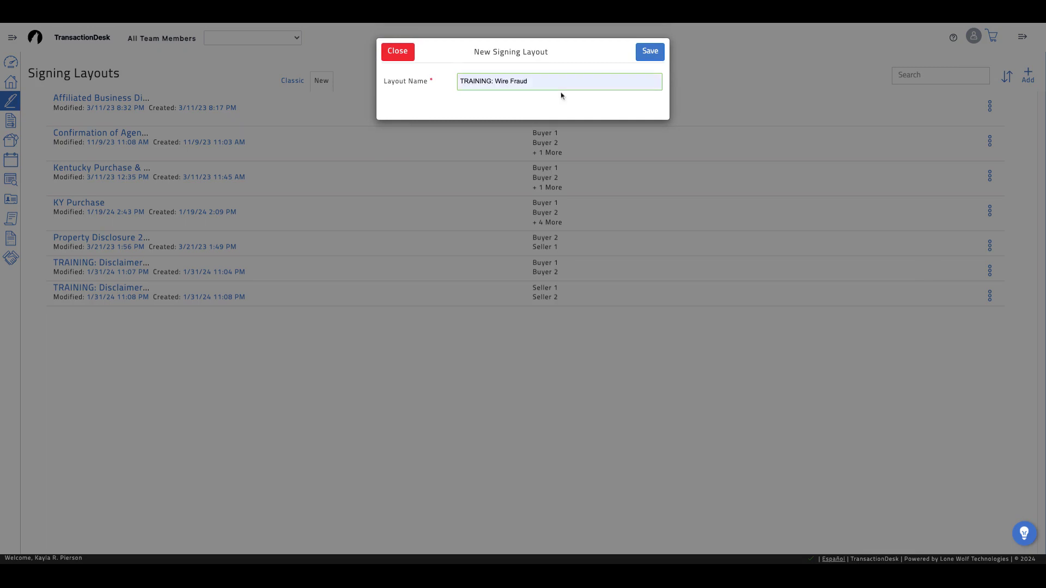
{"action": "left_click", "coordinate": [560, 94]}
{"action": "left_click", "coordinate": [657, 54]}
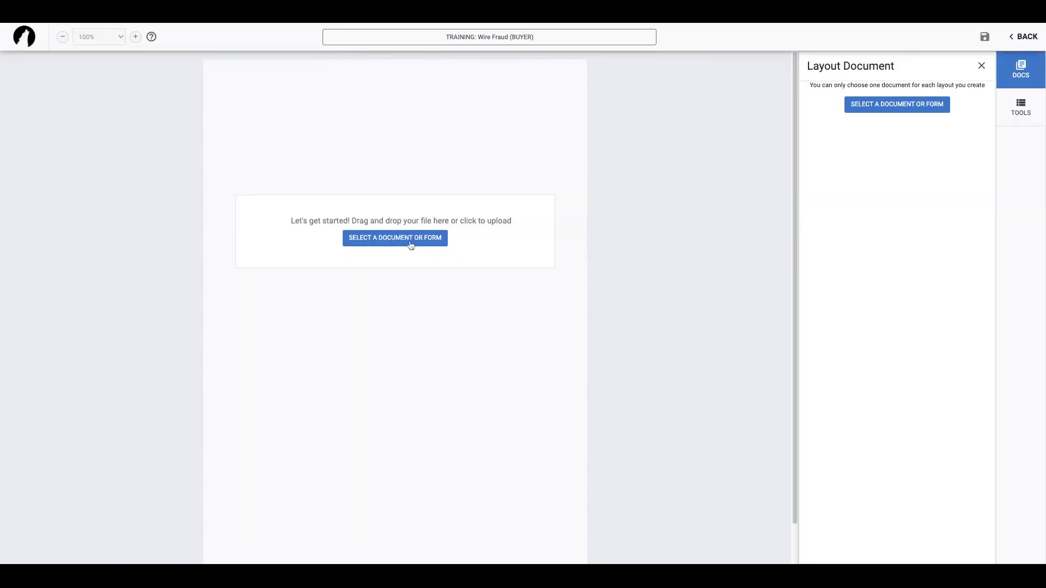
{"action": "left_click", "coordinate": [404, 238]}
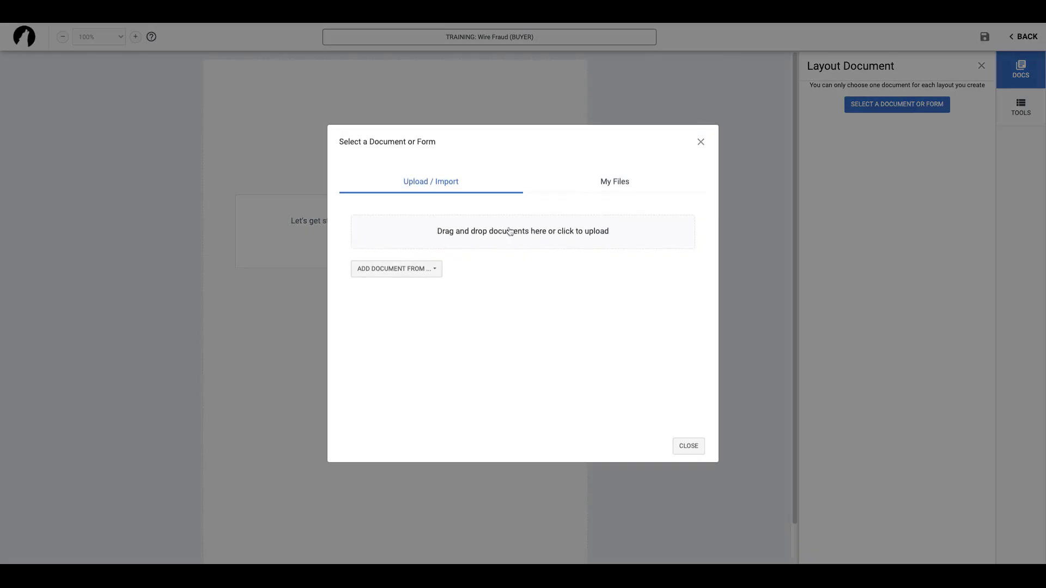
{"action": "left_click_drag", "start_coordinate": [1045, 285], "coordinate": [534, 285]}
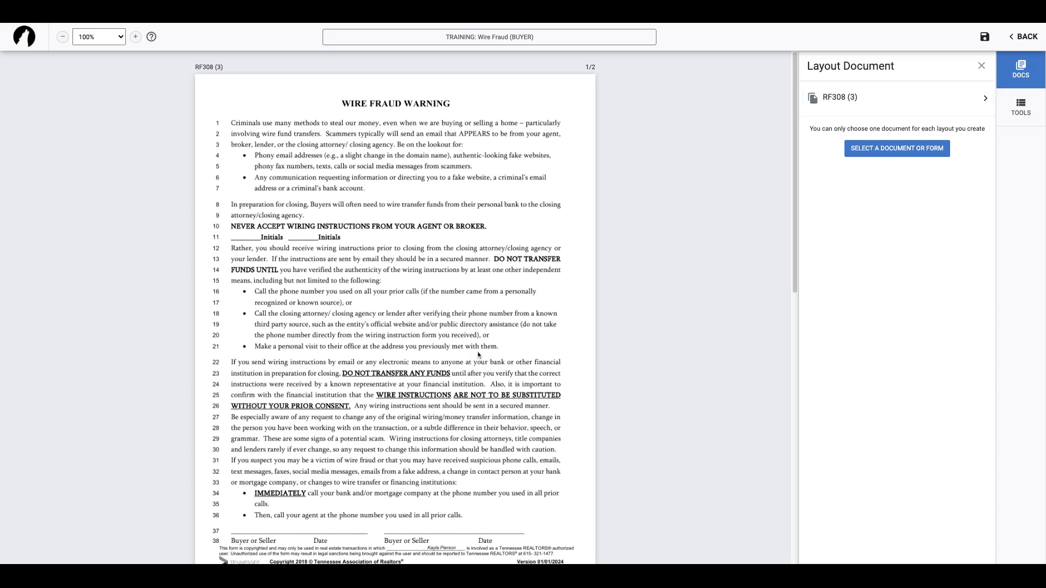
Step: Place Buyer 1 initials on the line 11 Initials blank, removing their date and time stamps
{"action": "left_click", "coordinate": [1027, 108]}
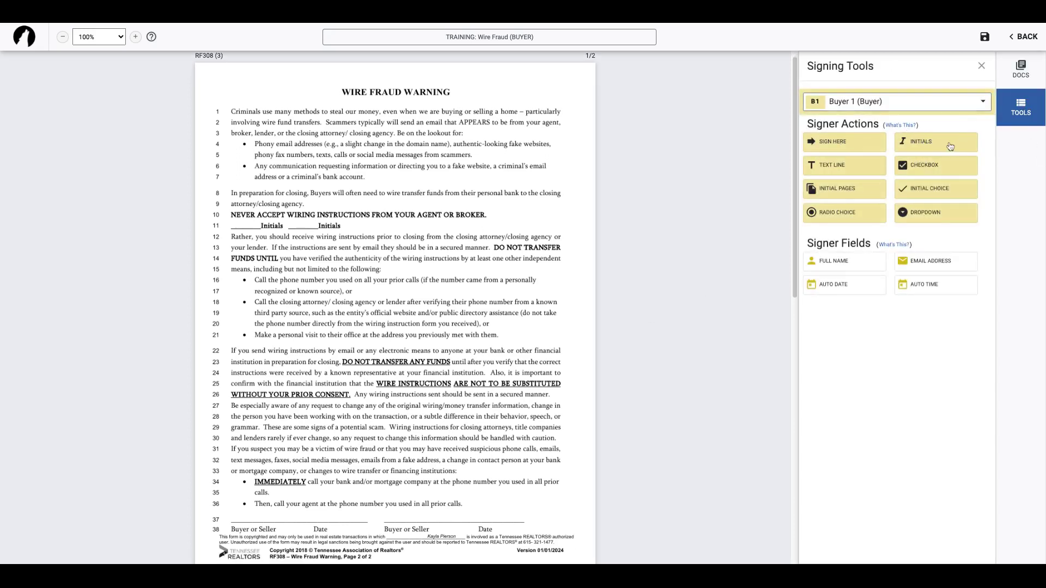
{"action": "left_click_drag", "start_coordinate": [949, 146], "coordinate": [244, 222]}
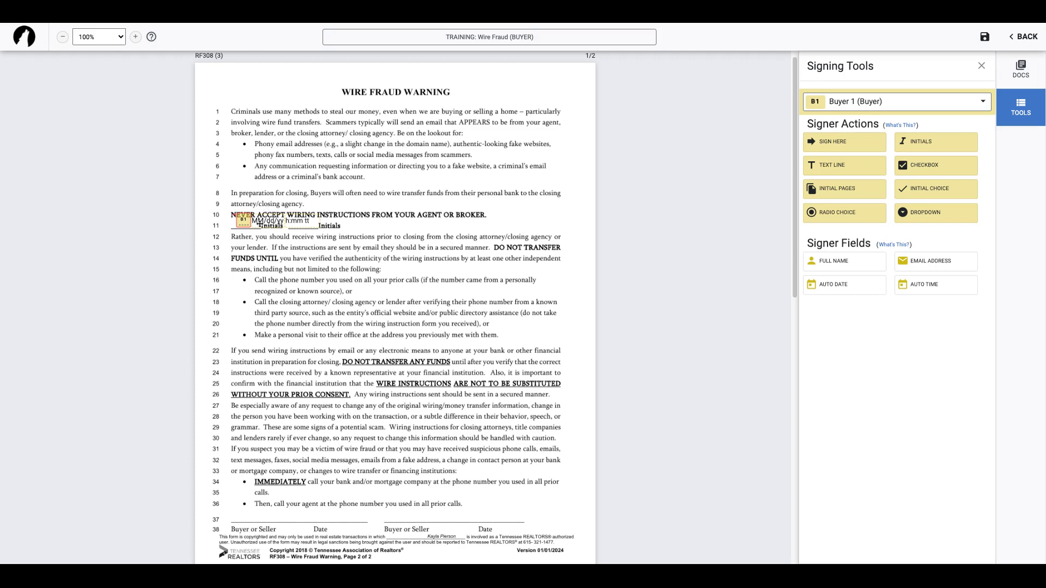
{"action": "left_click", "coordinate": [260, 221]}
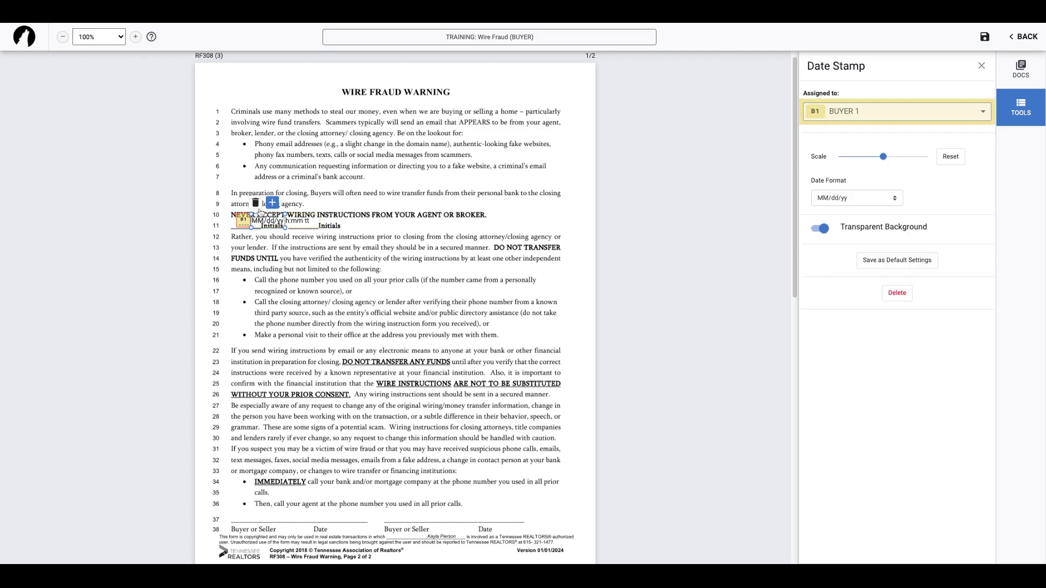
{"action": "left_click", "coordinate": [278, 211]}
{"action": "left_click", "coordinate": [298, 222]}
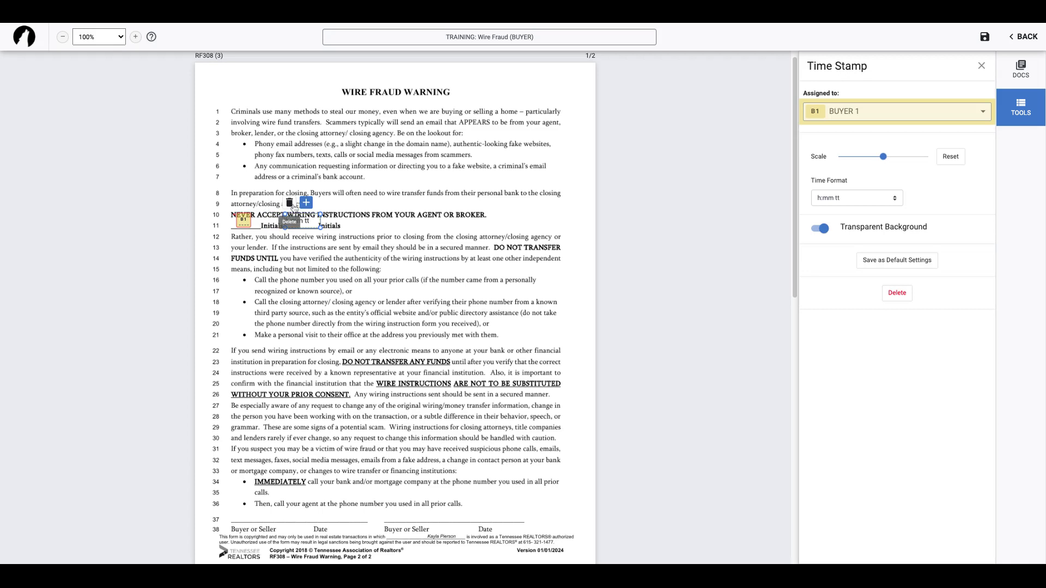
{"action": "left_click", "coordinate": [291, 204]}
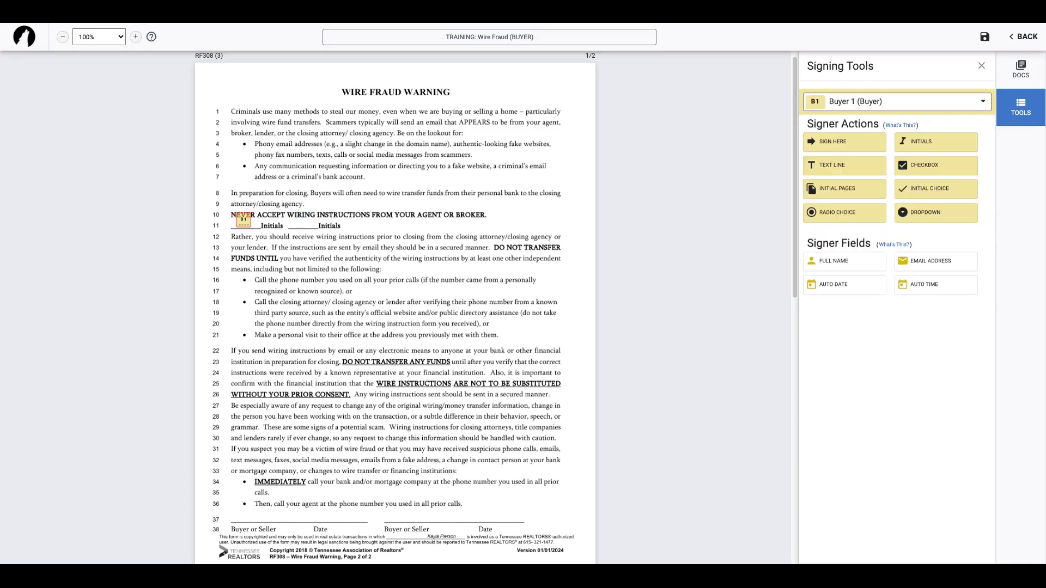
Step: Add a smaller, date-only Buyer 1 signature block on the line 37 signature line
{"action": "left_click", "coordinate": [833, 142]}
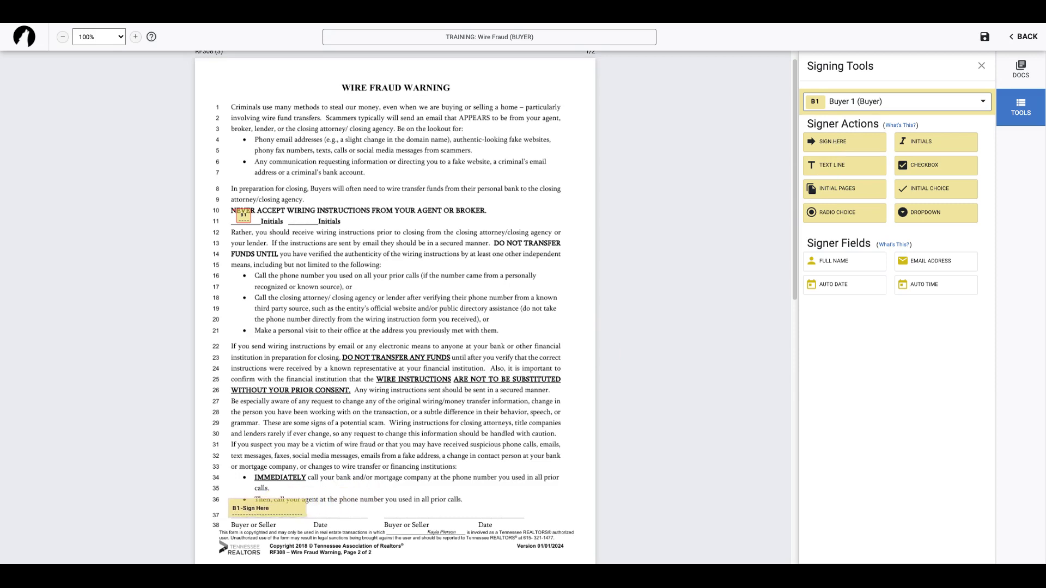
{"action": "left_click", "coordinate": [300, 503]}
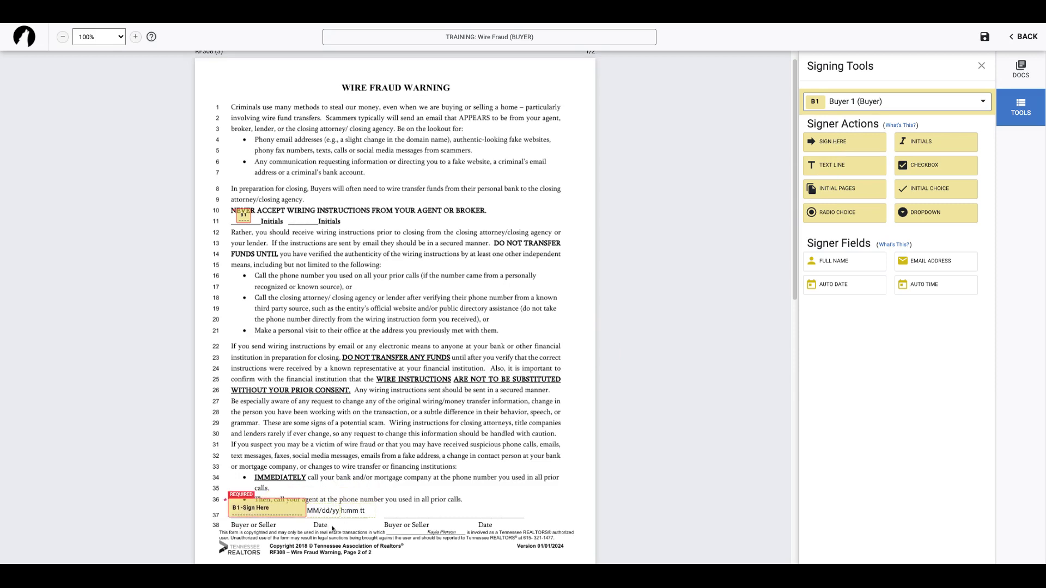
{"action": "left_click", "coordinate": [357, 513]}
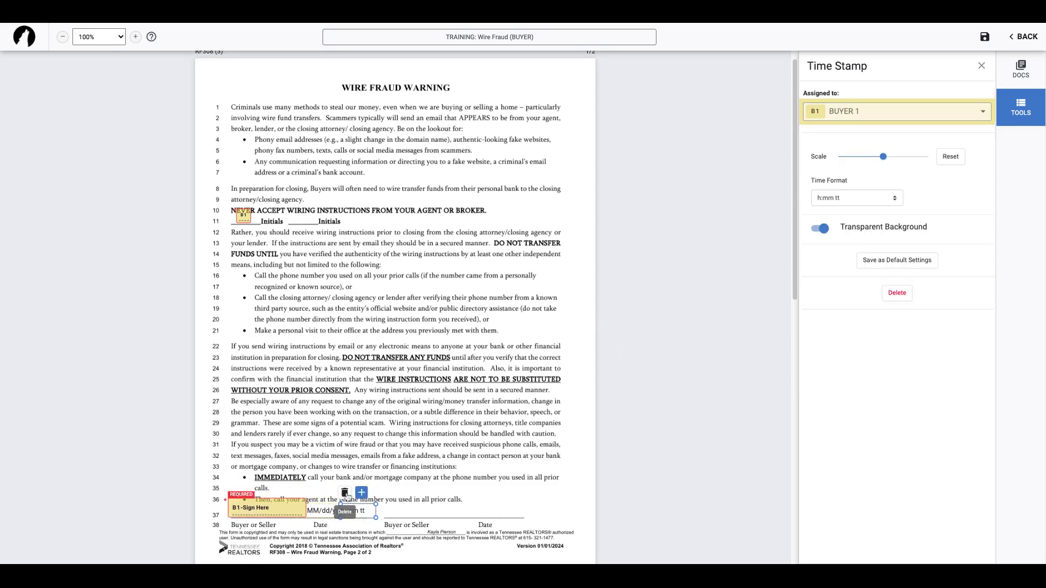
{"action": "left_click", "coordinate": [345, 494]}
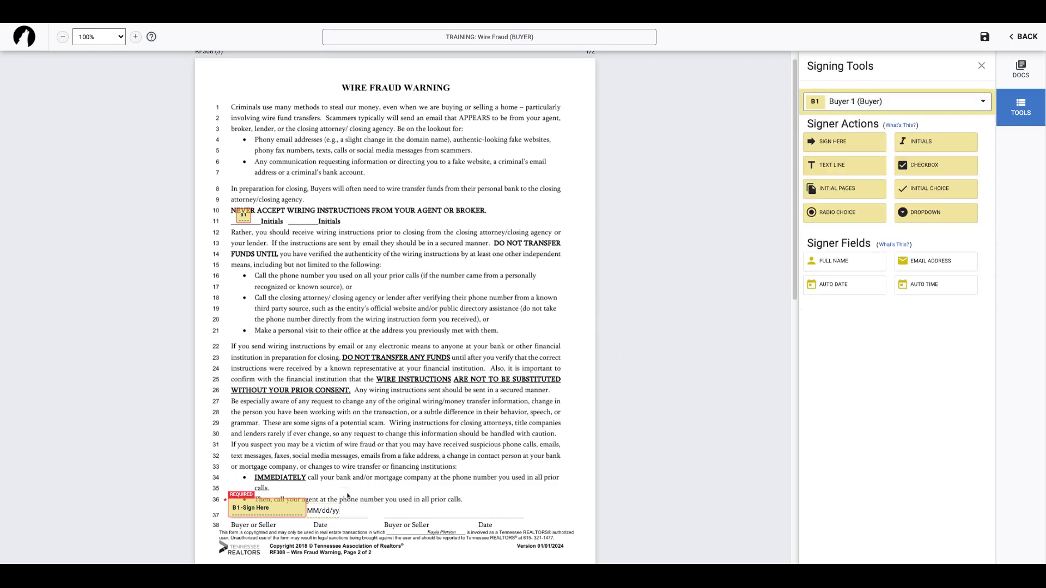
{"action": "left_click", "coordinate": [283, 502]}
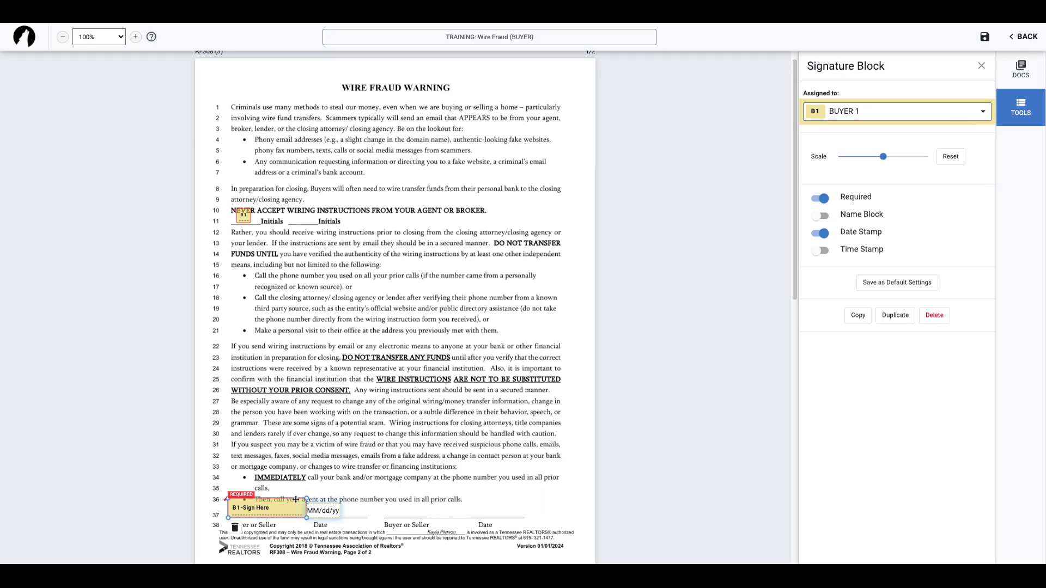
{"action": "left_click_drag", "start_coordinate": [306, 498], "coordinate": [287, 502]}
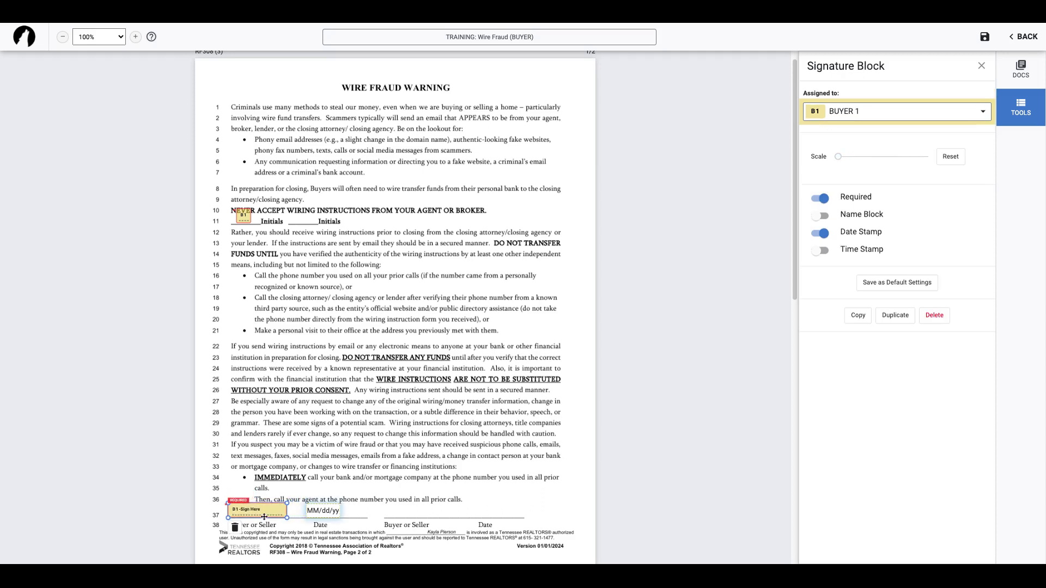
{"action": "left_click", "coordinate": [293, 527]}
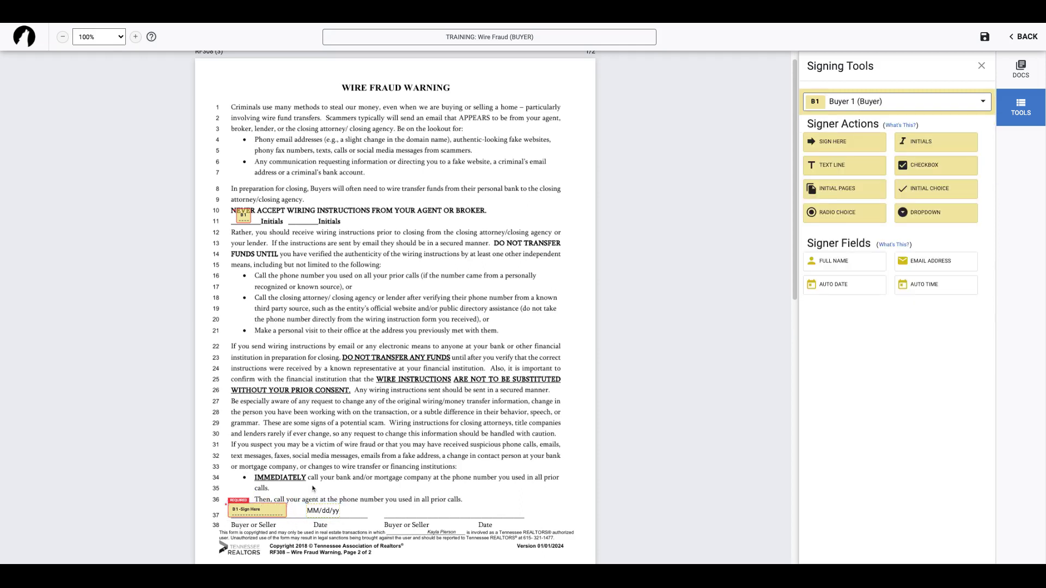
Step: Switch the signer to Buyer 2 and place stamp-free Buyer 2 initials on the line-11 blank
{"action": "left_click", "coordinate": [910, 101]}
{"action": "left_click", "coordinate": [842, 162]}
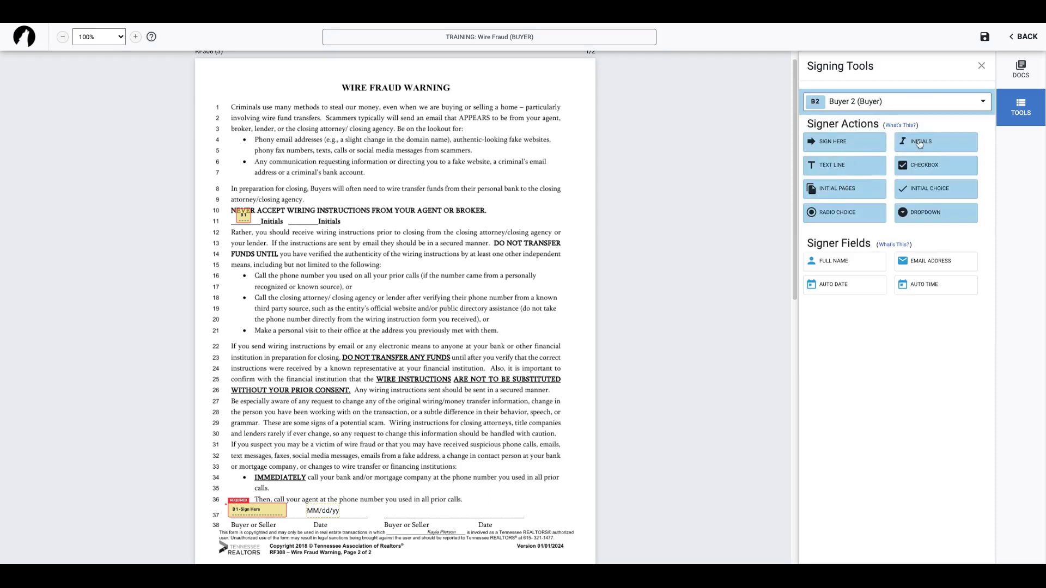
{"action": "left_click_drag", "start_coordinate": [919, 143], "coordinate": [302, 217]}
{"action": "left_click_drag", "start_coordinate": [935, 284], "coordinate": [334, 216]}
{"action": "left_click", "coordinate": [315, 199]}
{"action": "left_click", "coordinate": [357, 217]}
{"action": "left_click", "coordinate": [353, 201]}
Step: Add a smaller, date-only Buyer 2 signature block on the second buyer signature line
{"action": "scroll", "coordinate": [398, 306], "scroll_direction": "down", "scroll_amount": 3}
{"action": "left_click", "coordinate": [839, 141]}
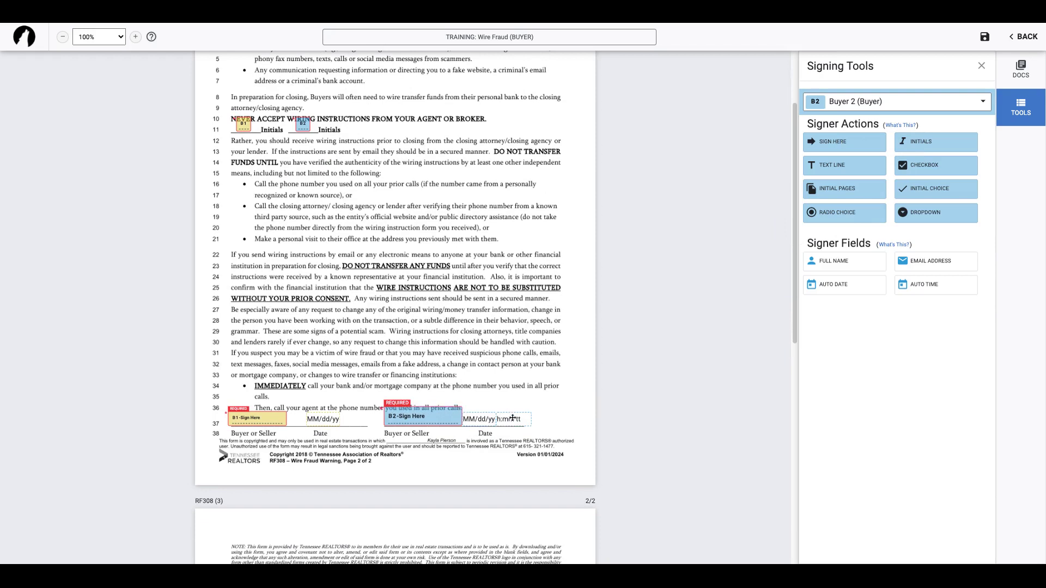
{"action": "left_click", "coordinate": [512, 418]}
{"action": "left_click", "coordinate": [503, 403]}
{"action": "left_click", "coordinate": [462, 406]}
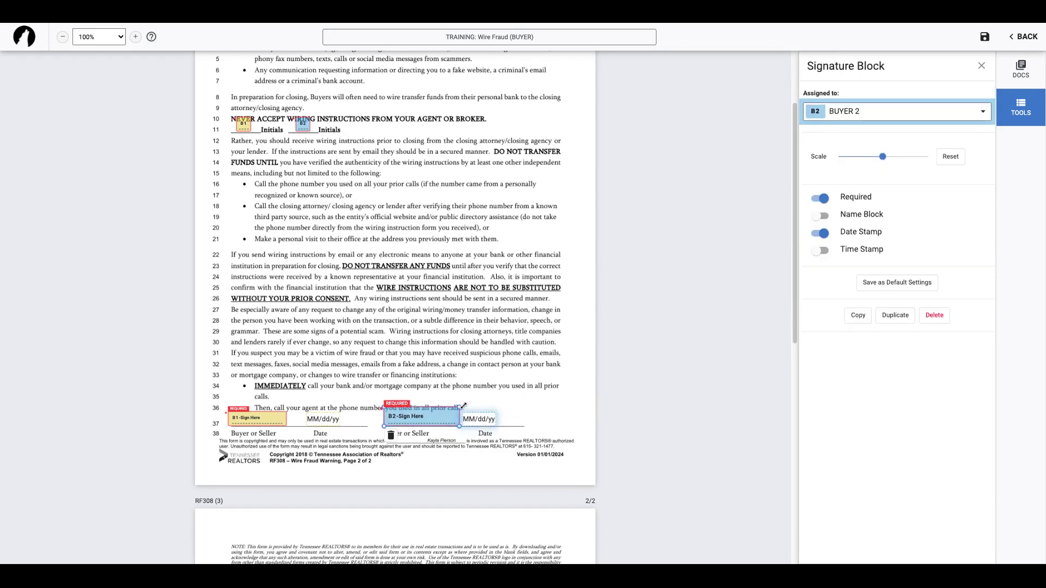
{"action": "left_click_drag", "start_coordinate": [463, 407], "coordinate": [449, 410]}
{"action": "left_click", "coordinate": [520, 366]}
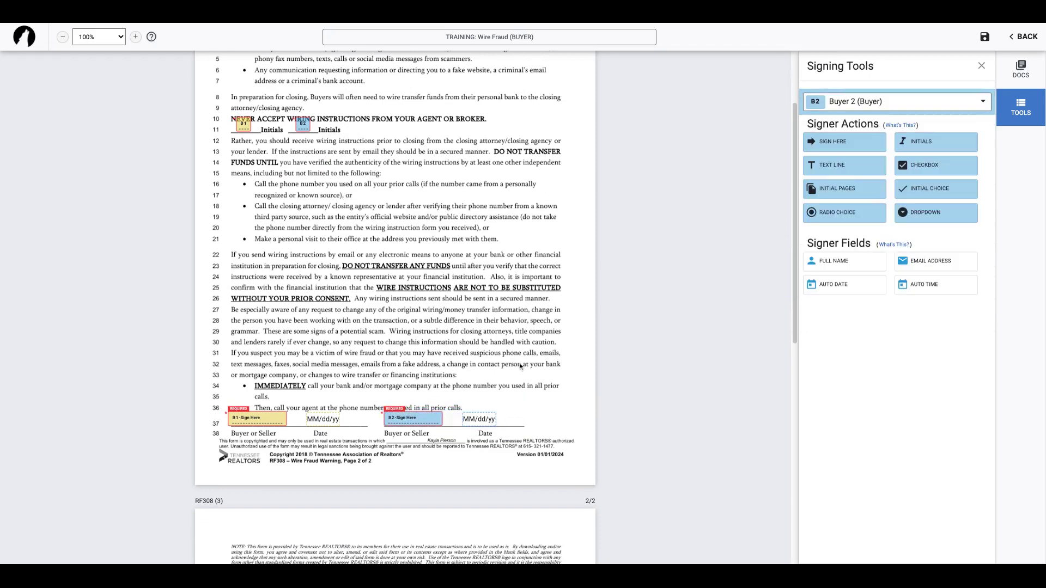
{"action": "scroll", "coordinate": [521, 371], "scroll_direction": "down", "scroll_amount": 1}
{"action": "scroll", "coordinate": [530, 381], "scroll_direction": "up", "scroll_amount": 2}
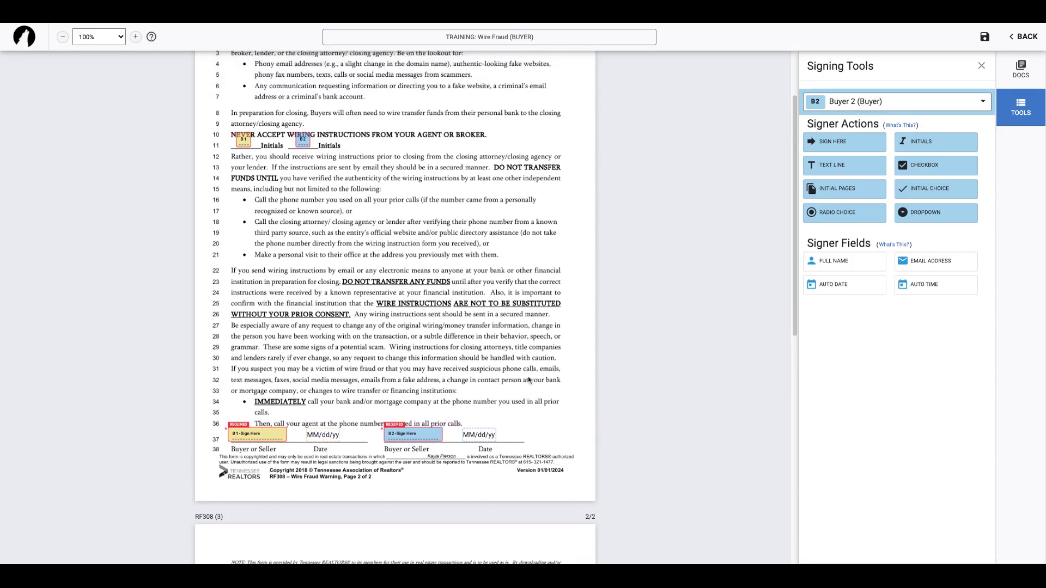
{"action": "scroll", "coordinate": [530, 381], "scroll_direction": "up", "scroll_amount": 3}
Step: Save the buyer layout and start a new layout named 'Training: Wire Fraud (Seller)'
{"action": "left_click", "coordinate": [1022, 36]}
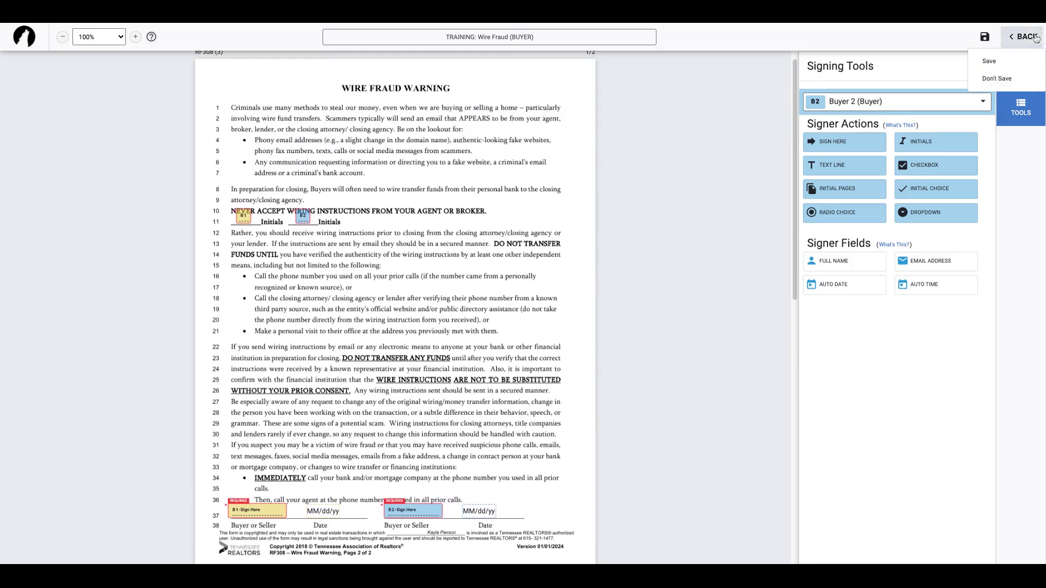
{"action": "left_click", "coordinate": [1016, 64]}
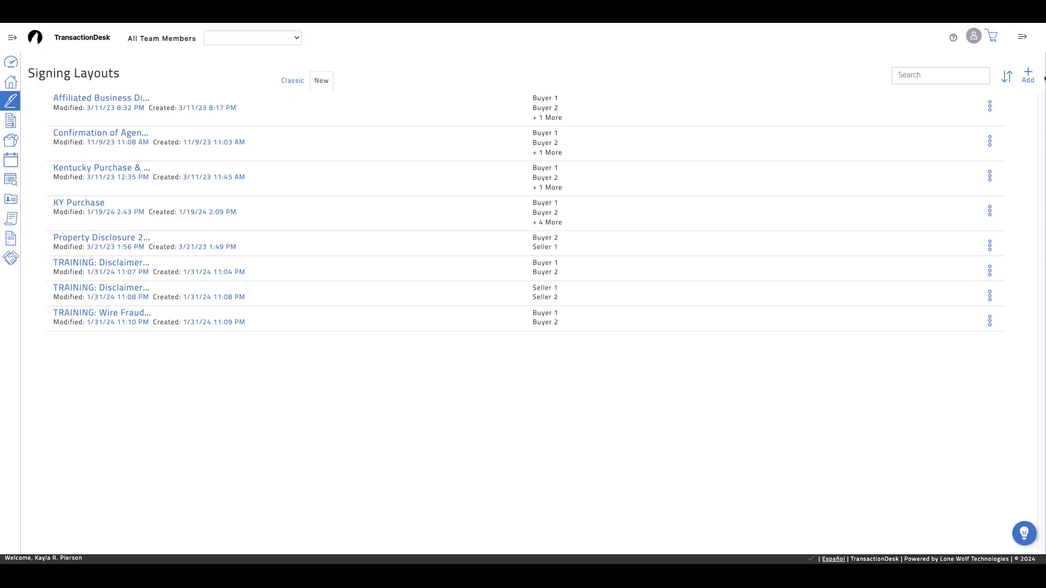
{"action": "left_click", "coordinate": [1028, 75]}
{"action": "left_click", "coordinate": [534, 77]}
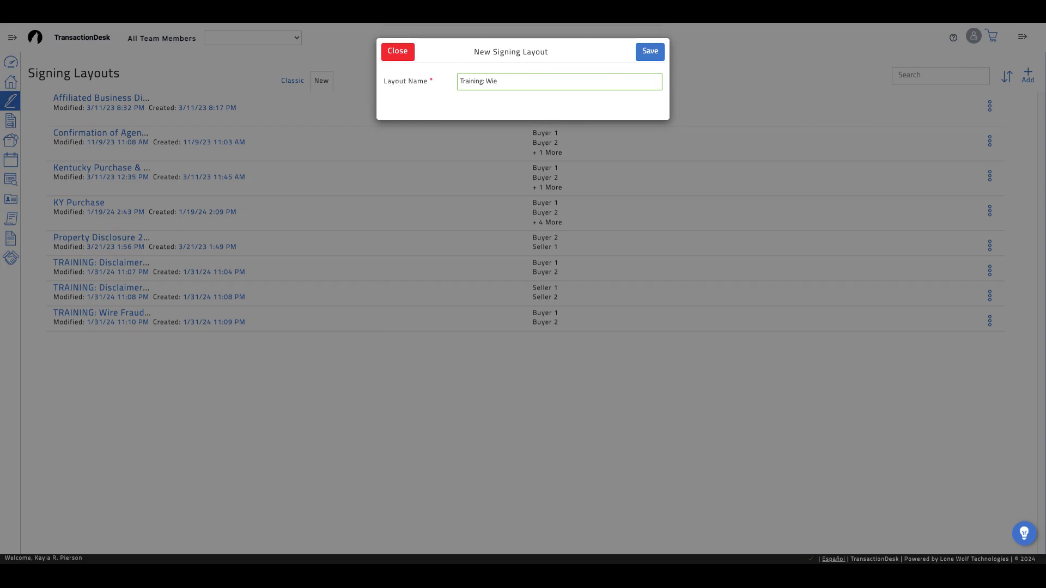
{"action": "type", "text": "Training: Wire Fraud (Seller)"}
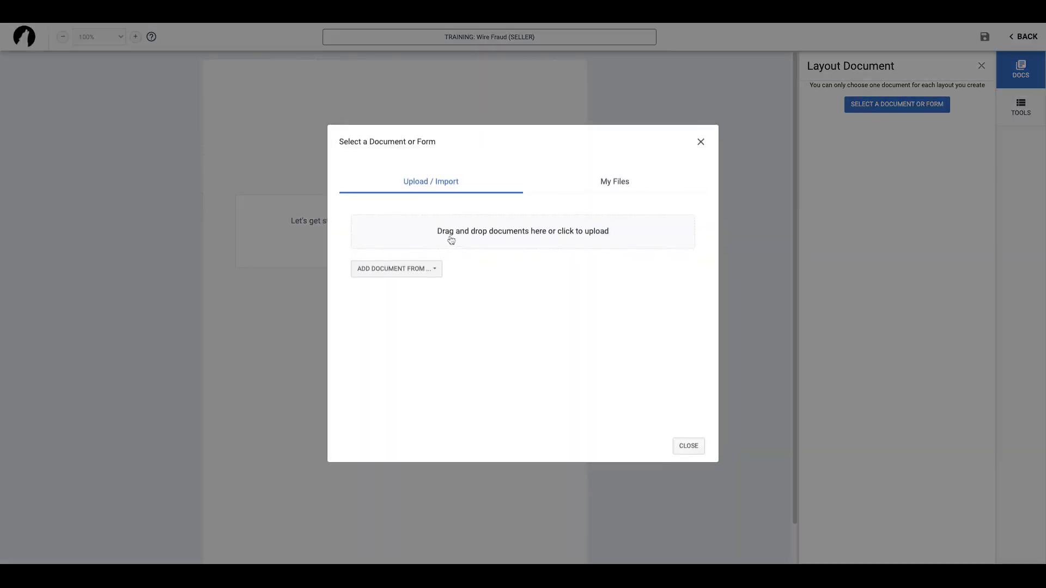
Step: Load the RF308 form and place Seller 1 initials on the line-11 blank
{"action": "left_click", "coordinate": [524, 236]}
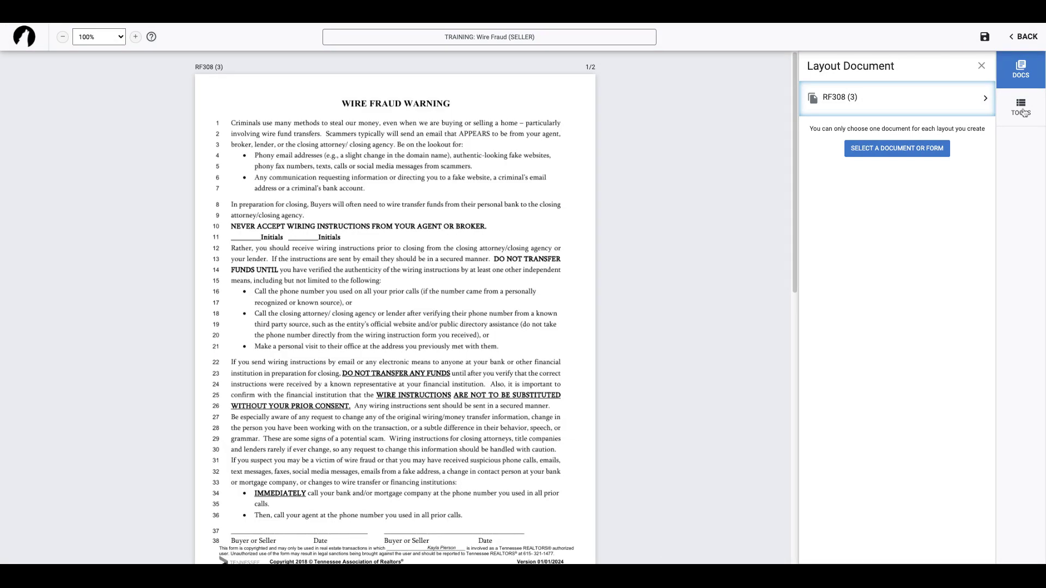
{"action": "left_click", "coordinate": [1023, 109]}
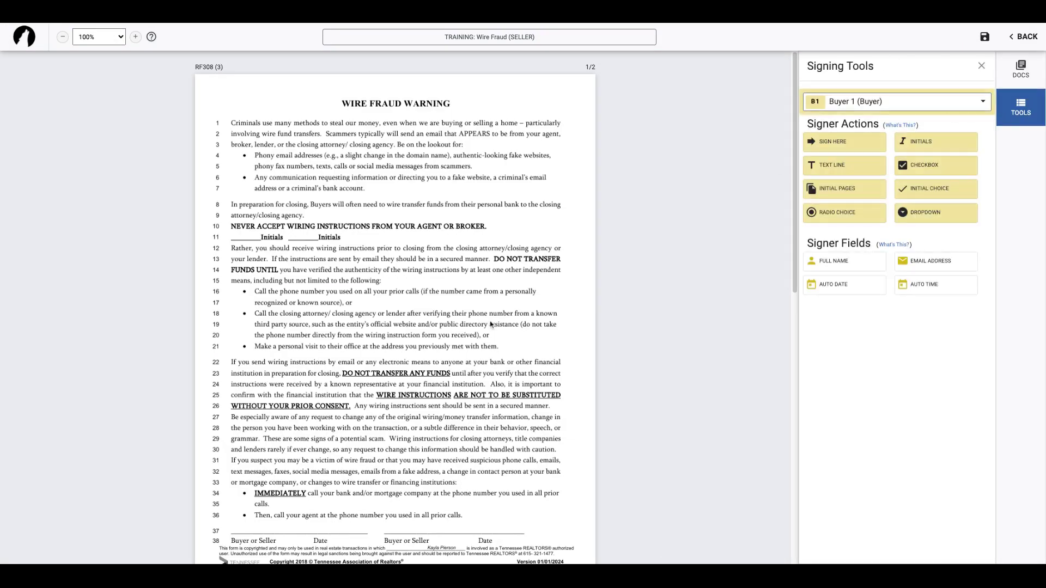
{"action": "scroll", "coordinate": [491, 325], "scroll_direction": "down", "scroll_amount": 1}
{"action": "left_click", "coordinate": [881, 103]}
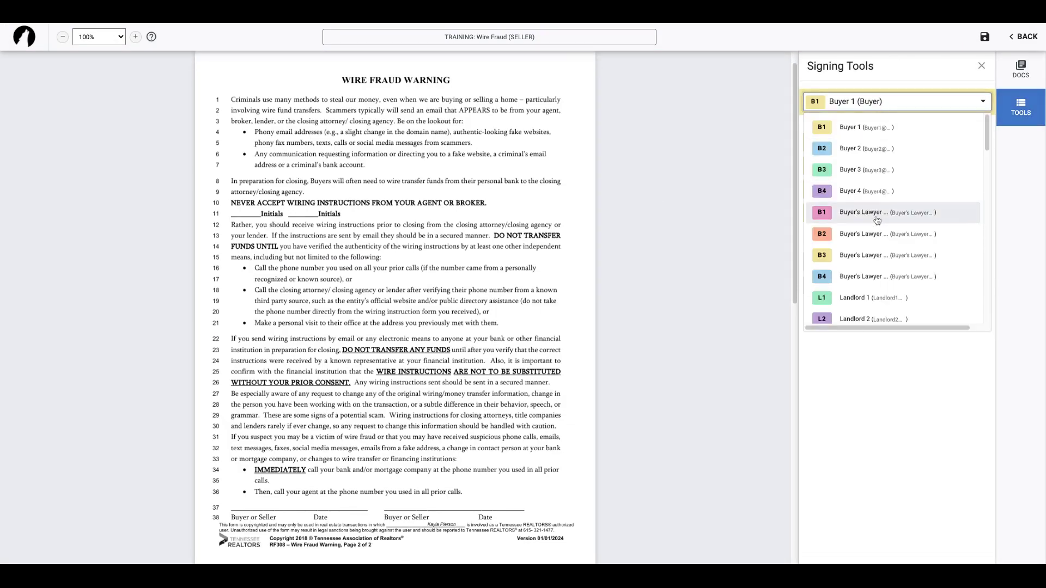
{"action": "scroll", "coordinate": [877, 224], "scroll_direction": "down", "scroll_amount": 6}
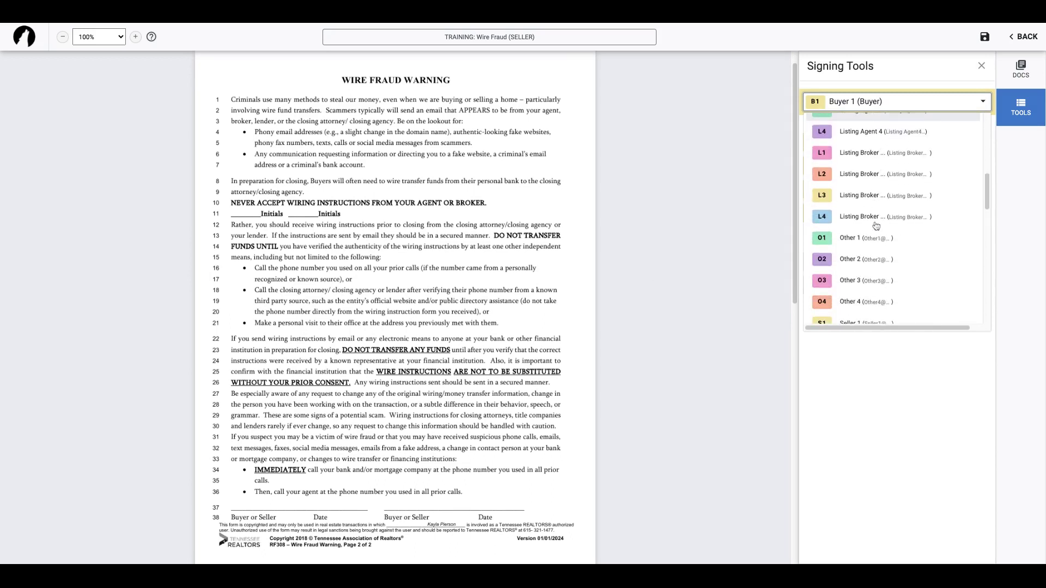
{"action": "scroll", "coordinate": [876, 225], "scroll_direction": "down", "scroll_amount": 4}
{"action": "left_click", "coordinate": [856, 203]}
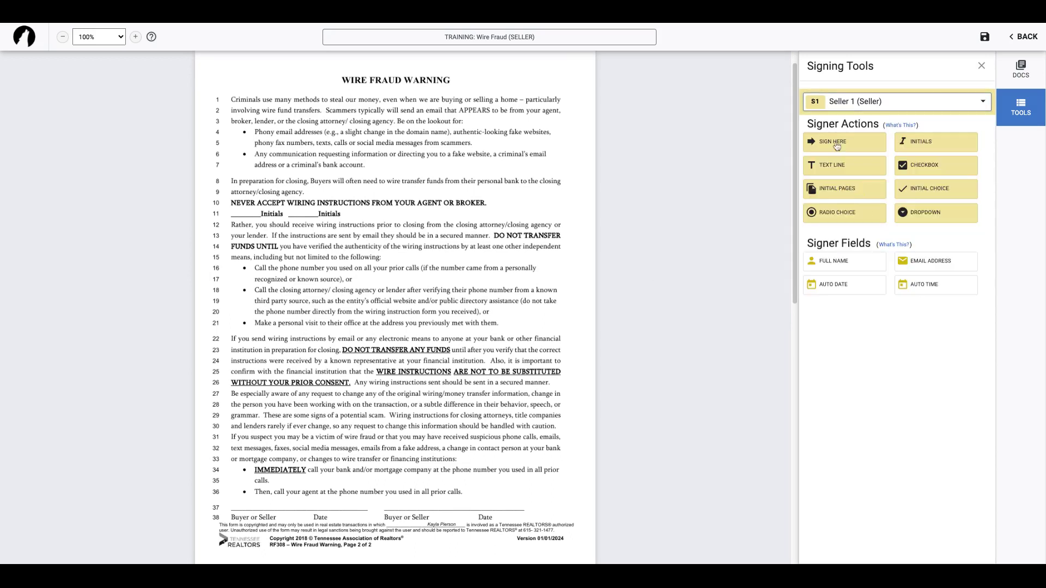
{"action": "left_click_drag", "start_coordinate": [915, 143], "coordinate": [275, 206]}
{"action": "left_click", "coordinate": [288, 193]}
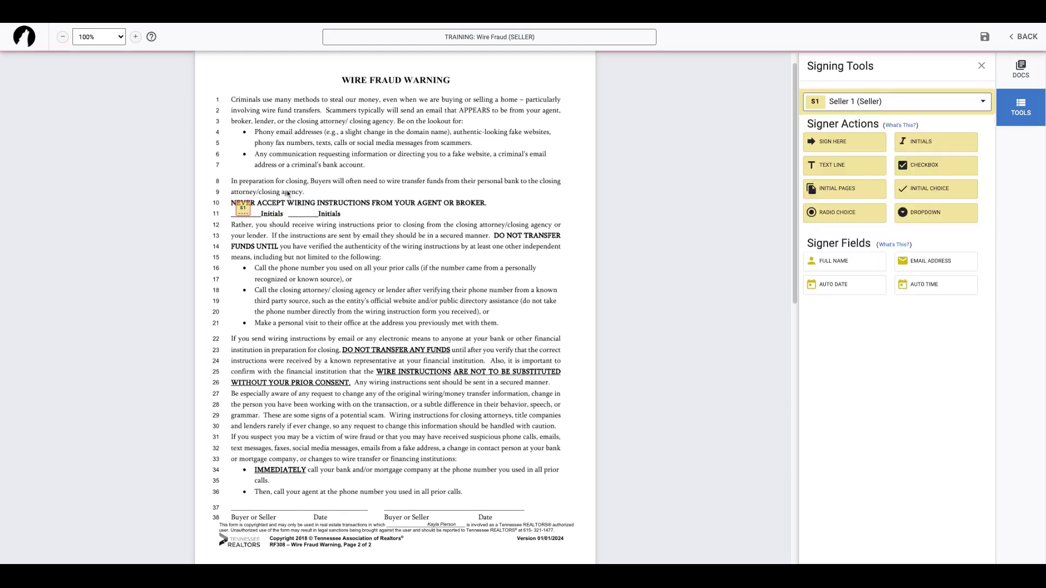
Step: Add a smaller, date-only Seller 1 signature block on the first signature line
{"action": "left_click_drag", "start_coordinate": [835, 144], "coordinate": [264, 494]}
{"action": "left_click", "coordinate": [352, 496]}
{"action": "left_click", "coordinate": [346, 484]}
{"action": "left_click", "coordinate": [231, 493]}
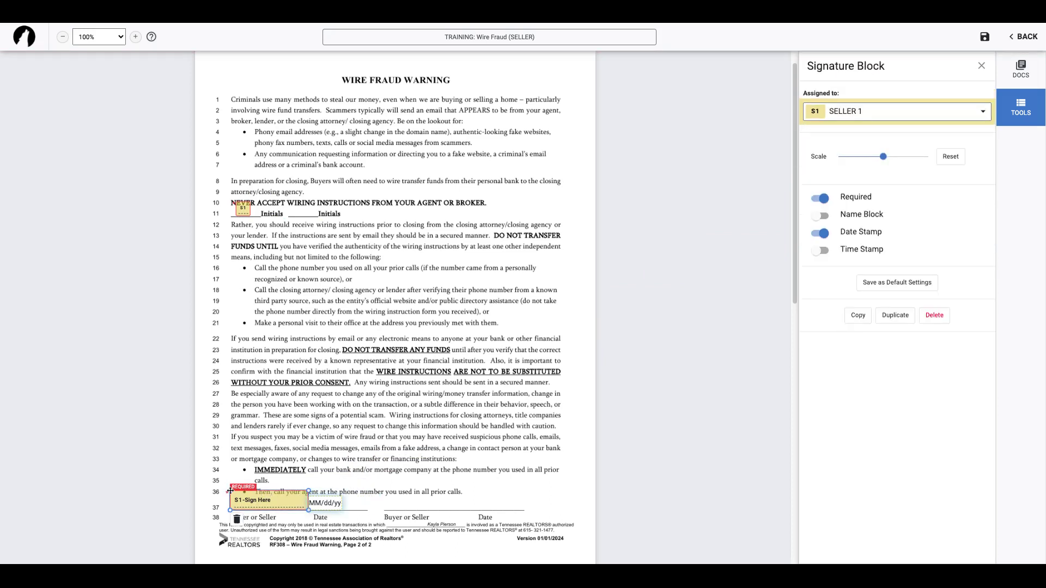
{"action": "left_click_drag", "start_coordinate": [307, 490], "coordinate": [288, 497]}
{"action": "left_click", "coordinate": [419, 459]}
Step: Switch to Seller 2 and add a date-only Seller 2 signature block on the second line
{"action": "left_click", "coordinate": [956, 105]}
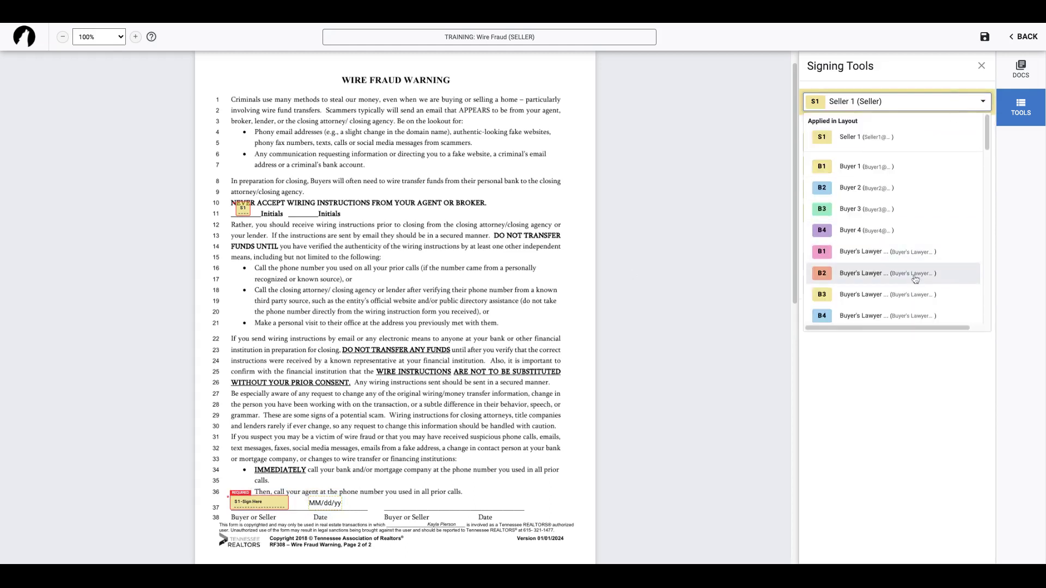
{"action": "scroll", "coordinate": [916, 279], "scroll_direction": "down", "scroll_amount": 5}
{"action": "scroll", "coordinate": [915, 280], "scroll_direction": "down", "scroll_amount": 5}
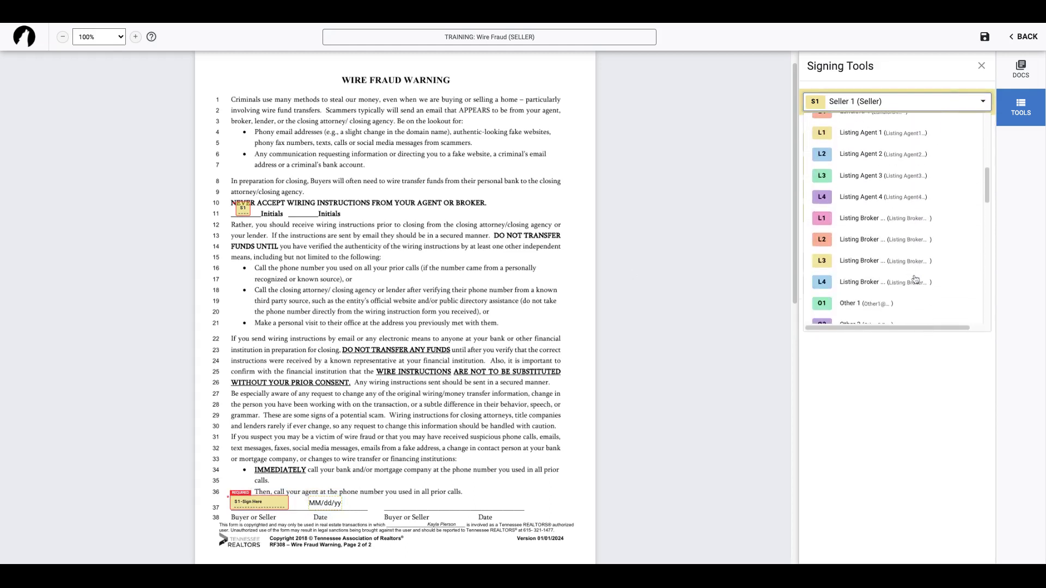
{"action": "left_click", "coordinate": [850, 244]}
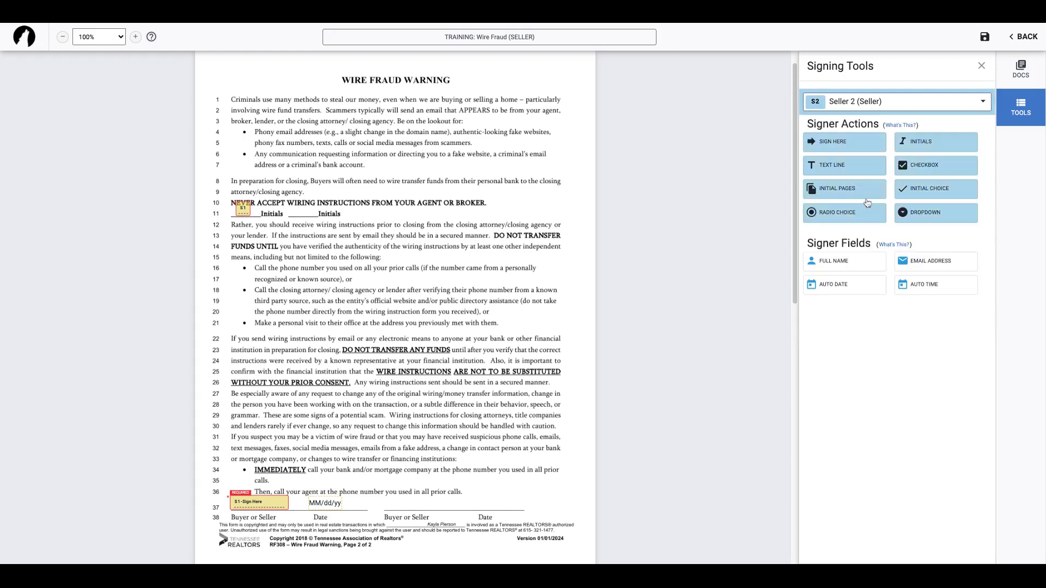
{"action": "left_click_drag", "start_coordinate": [846, 144], "coordinate": [445, 495]}
{"action": "left_click", "coordinate": [511, 500]}
{"action": "key", "text": "Delete"}
{"action": "left_click", "coordinate": [436, 499]}
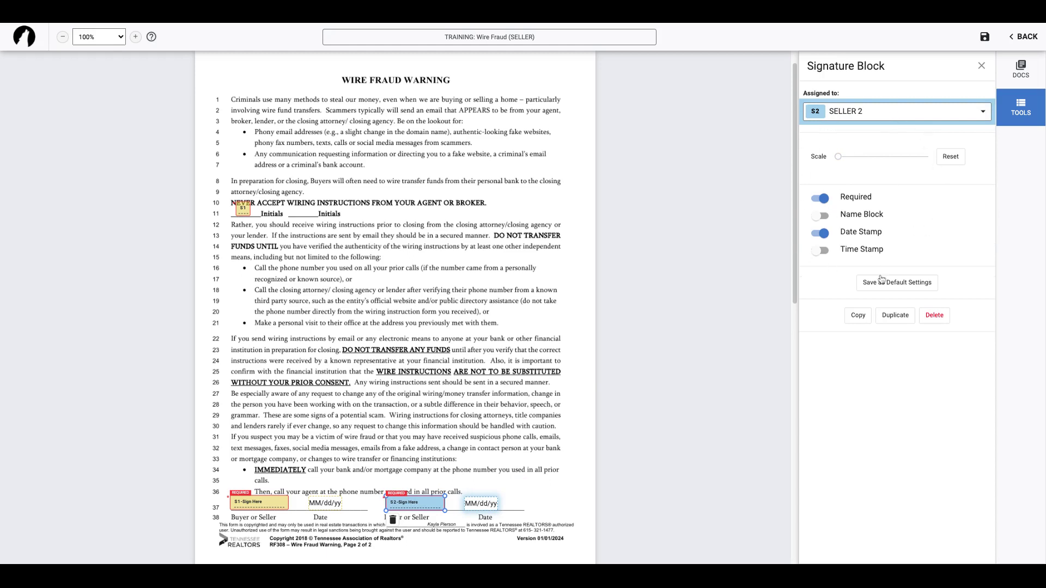
{"action": "left_click", "coordinate": [453, 189]}
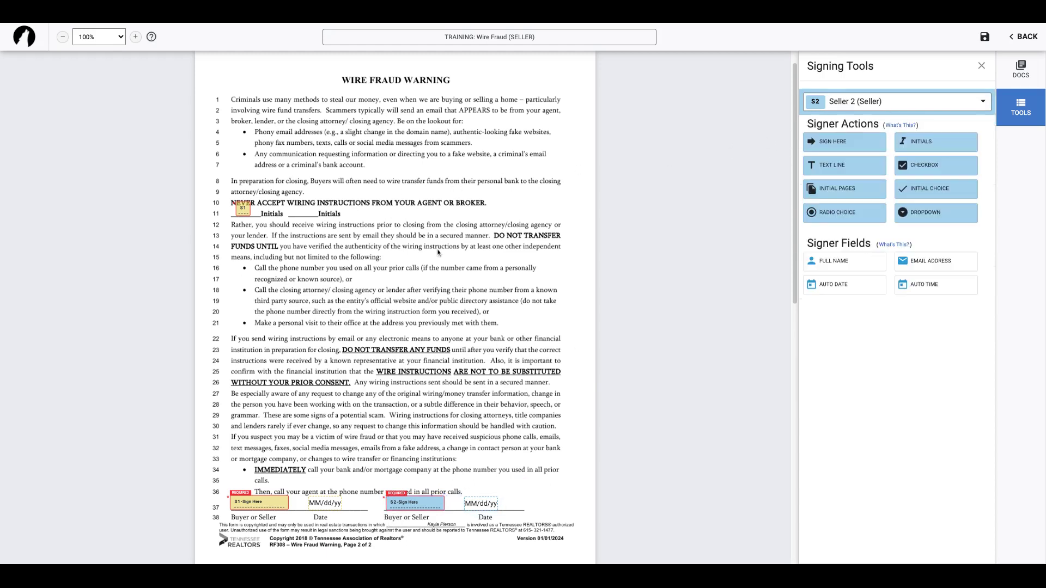
Step: Compare the Seller 1 and Seller 2 signature blocks by selecting each in turn
{"action": "left_click", "coordinate": [420, 505]}
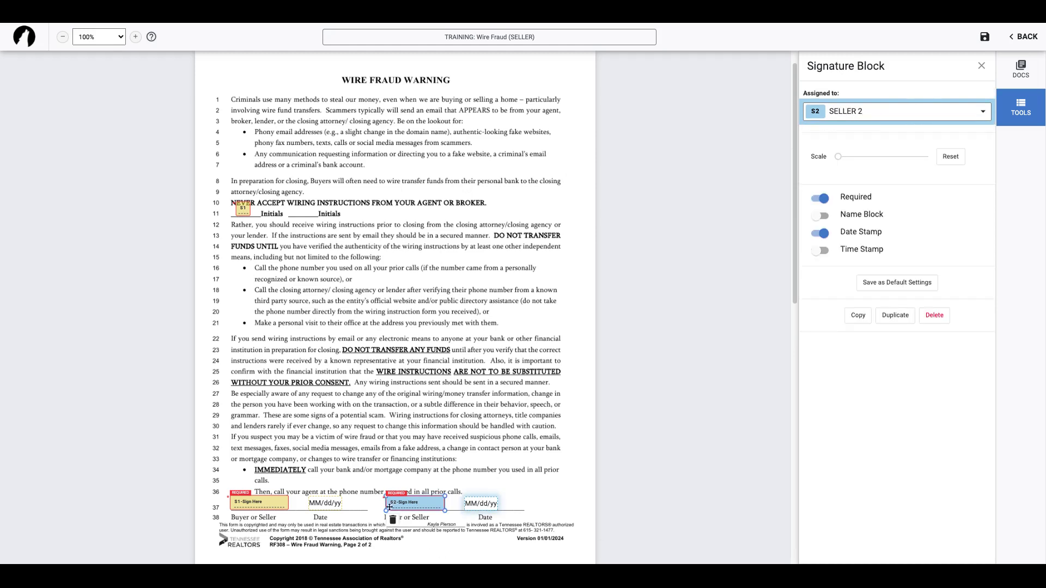
{"action": "left_click", "coordinate": [251, 502]}
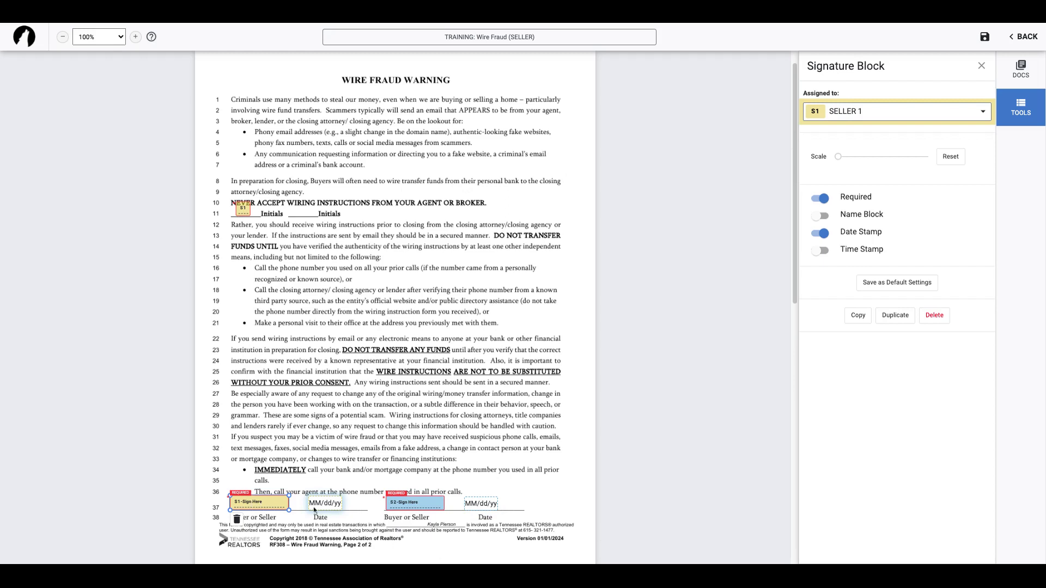
{"action": "left_click", "coordinate": [411, 509]}
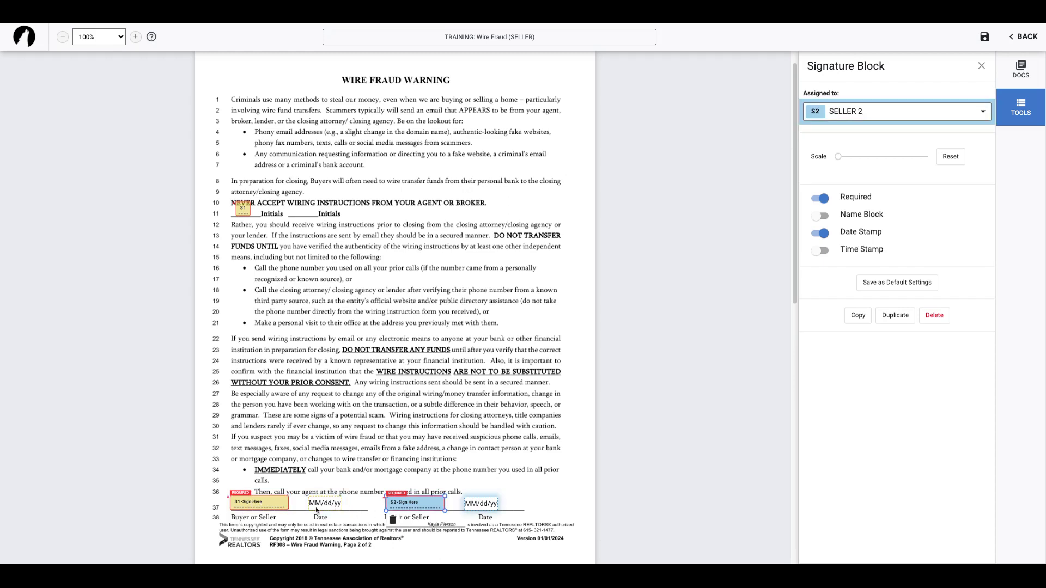
{"action": "left_click", "coordinate": [268, 499]}
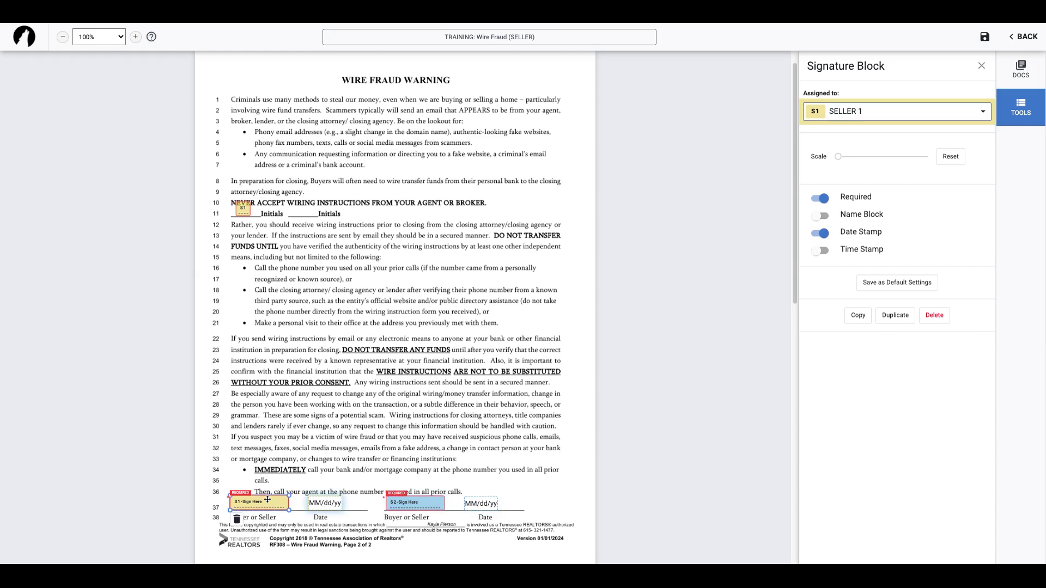
{"action": "left_click", "coordinate": [437, 393]}
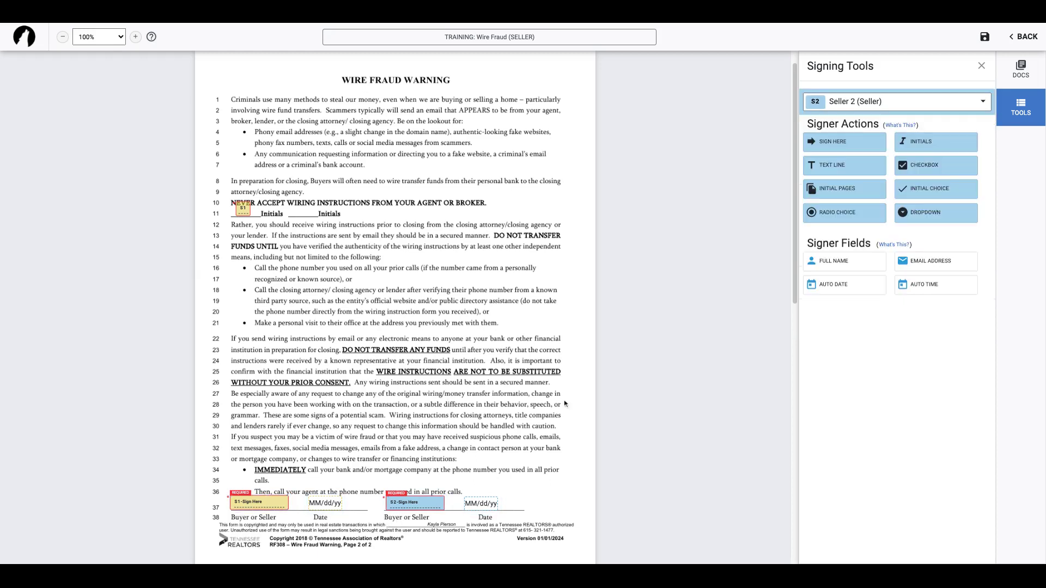
Step: Place Seller 2's initials on line 11 without a time stamp, then save the layout
{"action": "left_click_drag", "start_coordinate": [937, 144], "coordinate": [304, 210]}
{"action": "left_click", "coordinate": [381, 231]}
{"action": "left_click", "coordinate": [1023, 37]}
{"action": "left_click", "coordinate": [1005, 62]}
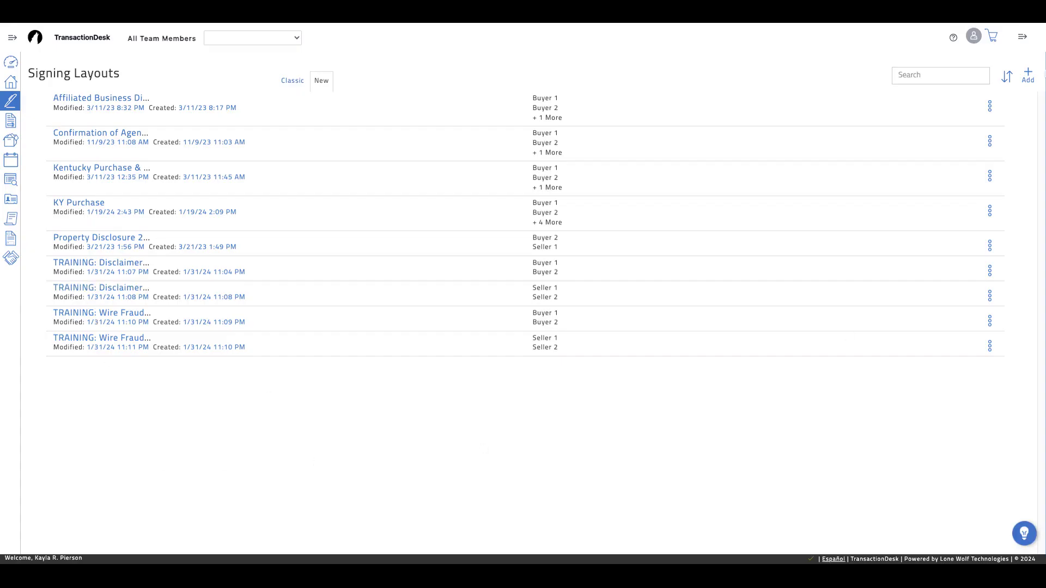
Step: Create the layout 'Training: Confirmation of Agency' and attach the RF302 Confirmation of Agency Status form
{"action": "left_click", "coordinate": [1028, 77]}
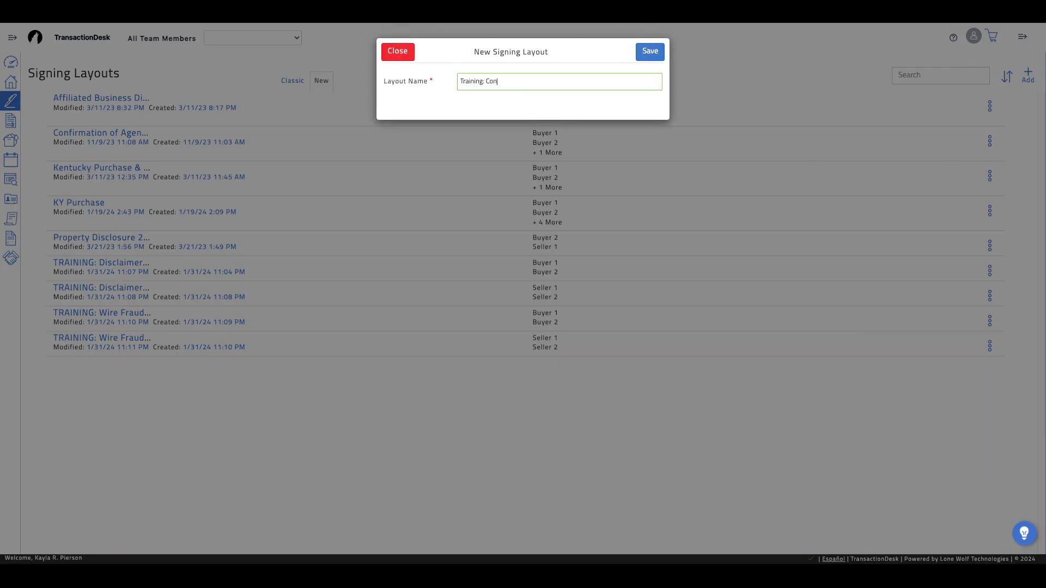
{"action": "type", "text": "Training: Confirmation of Agency"}
{"action": "left_click", "coordinate": [650, 51]}
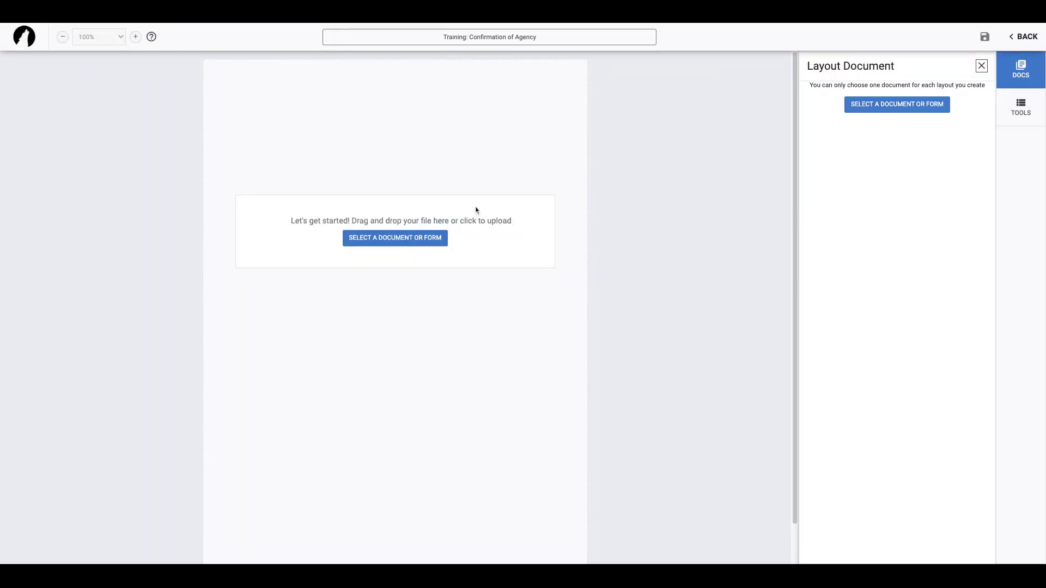
{"action": "left_click", "coordinate": [359, 240]}
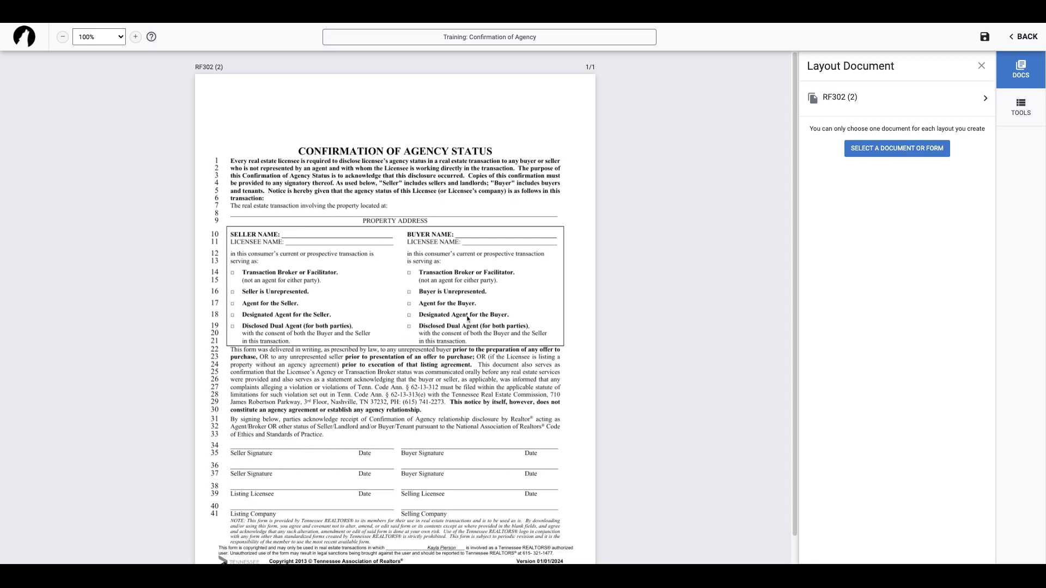
{"action": "scroll", "coordinate": [425, 330], "scroll_direction": "down", "scroll_amount": 1}
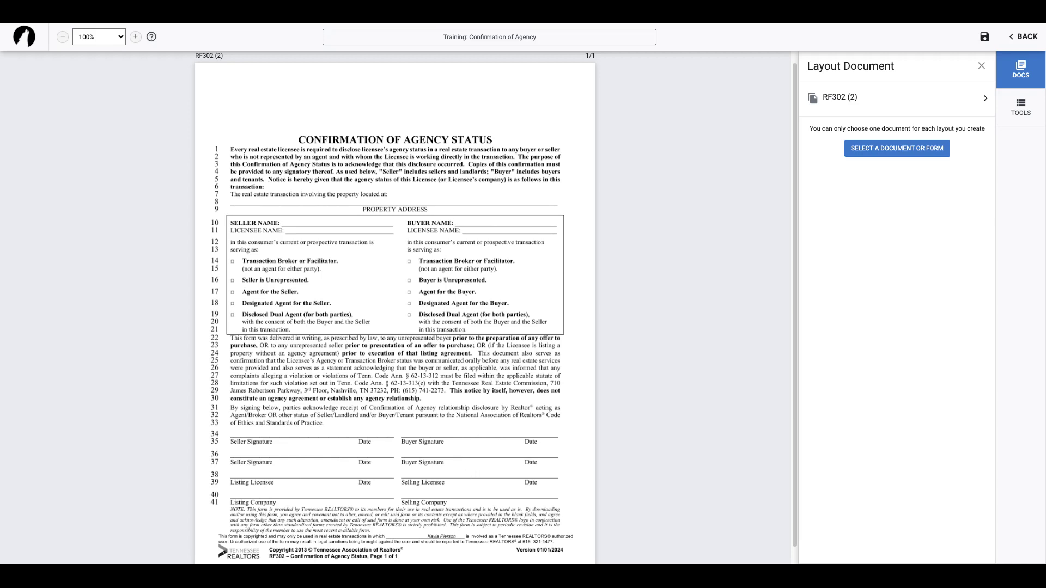
{"action": "left_click", "coordinate": [1005, 107]}
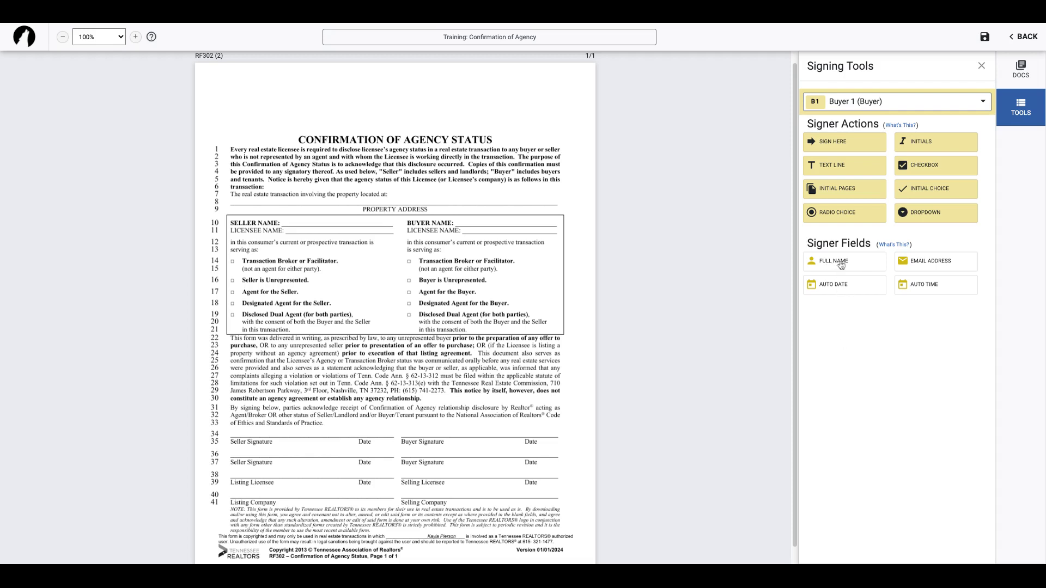
Step: Place and size a Buyer 1 Full Name field on the BUYER NAME line
{"action": "left_click_drag", "start_coordinate": [841, 265], "coordinate": [485, 223]}
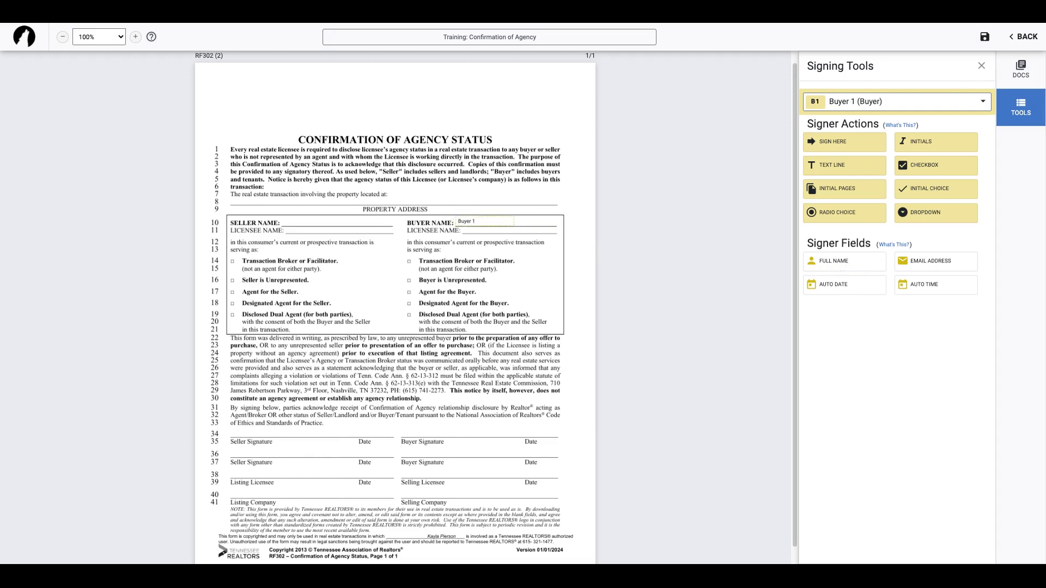
{"action": "left_click", "coordinate": [471, 220]}
{"action": "left_click_drag", "start_coordinate": [513, 218], "coordinate": [516, 215]}
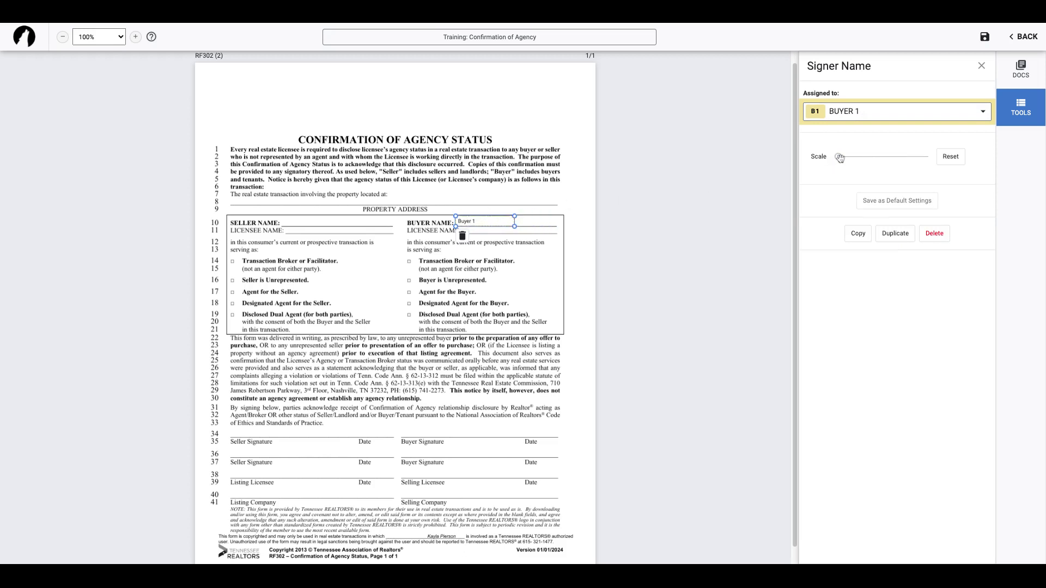
{"action": "mouse_move", "coordinate": [839, 158]}
{"action": "left_mouse_down"}
{"action": "mouse_move", "coordinate": [901, 157]}
{"action": "mouse_move", "coordinate": [839, 157]}
{"action": "left_mouse_up"}
{"action": "left_click", "coordinate": [687, 241]}
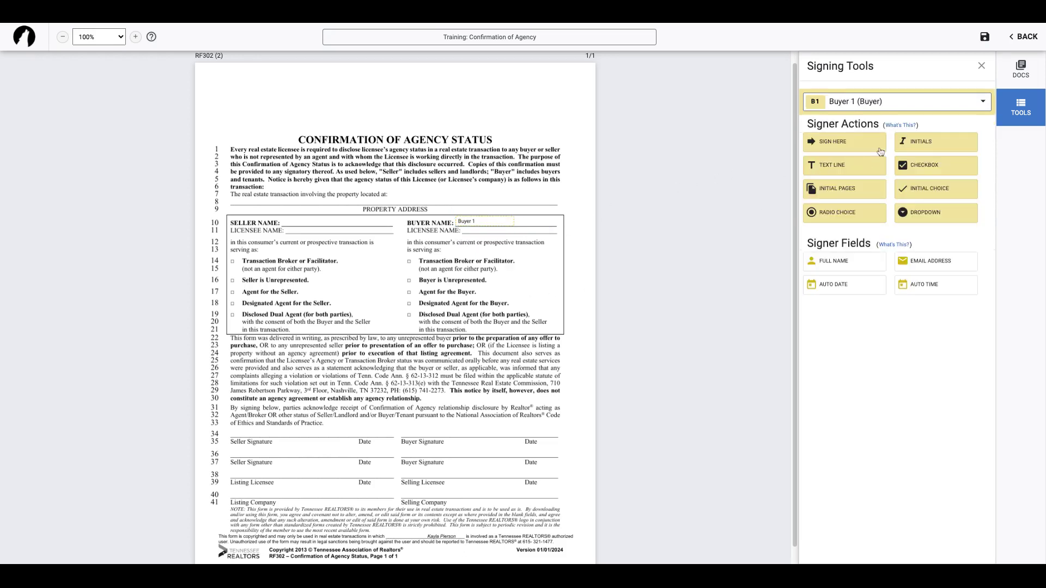
Step: Add a Buyer 2 Full Name field right beside Buyer 1's on the same line
{"action": "left_click", "coordinate": [881, 102]}
{"action": "left_click", "coordinate": [869, 170]}
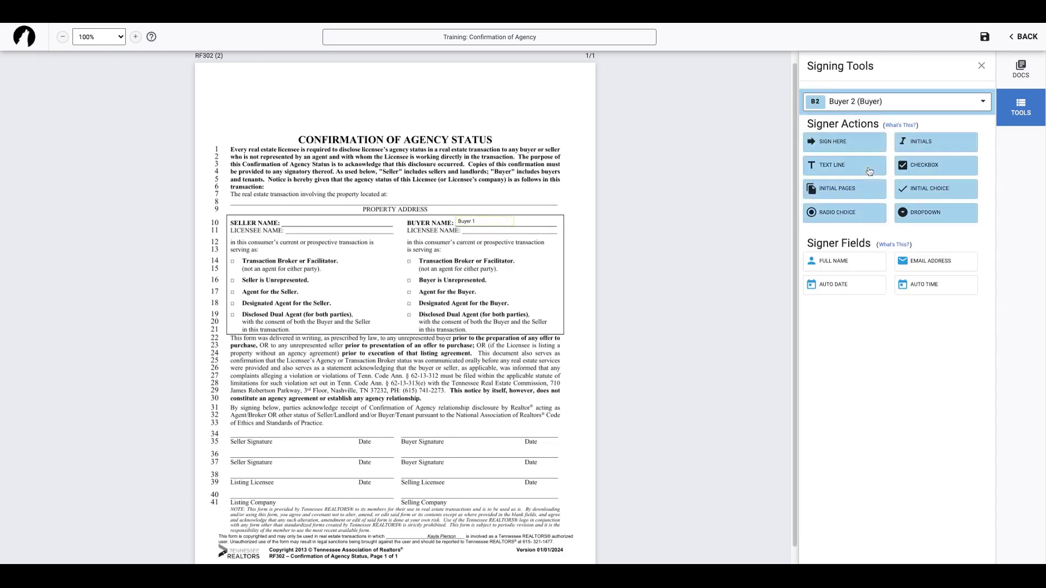
{"action": "left_click_drag", "start_coordinate": [841, 267], "coordinate": [527, 222]}
{"action": "left_click_drag", "start_coordinate": [526, 222], "coordinate": [526, 220]}
Step: Add a smaller, date-only Buyer 2 signature block on the Buyer Signature line
{"action": "mouse_move", "coordinate": [854, 148]}
{"action": "left_mouse_down"}
{"action": "mouse_move", "coordinate": [568, 447]}
{"action": "mouse_move", "coordinate": [445, 451]}
{"action": "mouse_move", "coordinate": [498, 450]}
{"action": "left_mouse_up"}
{"action": "left_click", "coordinate": [538, 453]}
{"action": "key", "text": "Delete"}
{"action": "left_click", "coordinate": [461, 453]}
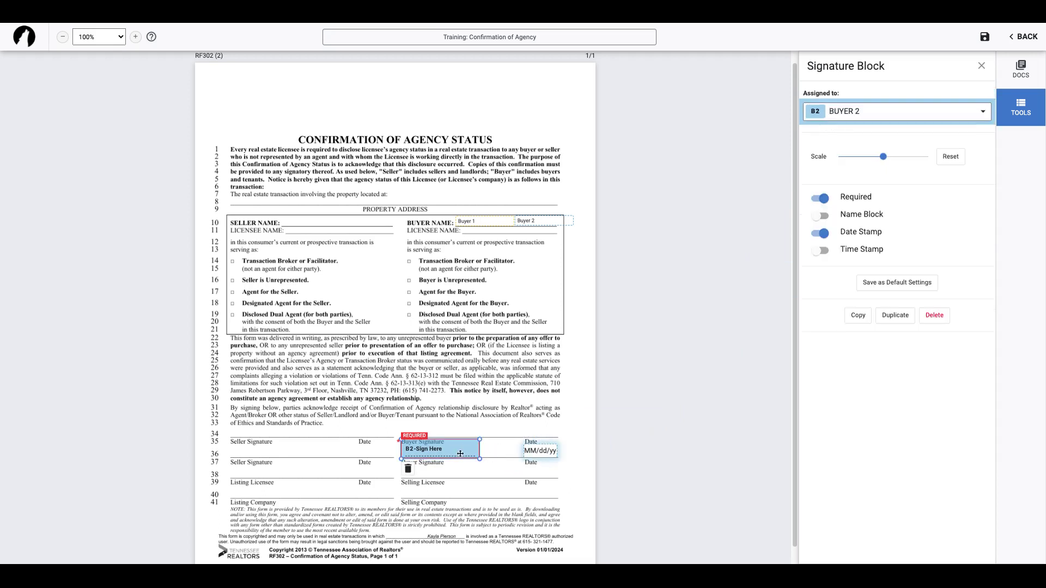
{"action": "left_click_drag", "start_coordinate": [480, 439], "coordinate": [448, 448]}
{"action": "left_click", "coordinate": [718, 229]}
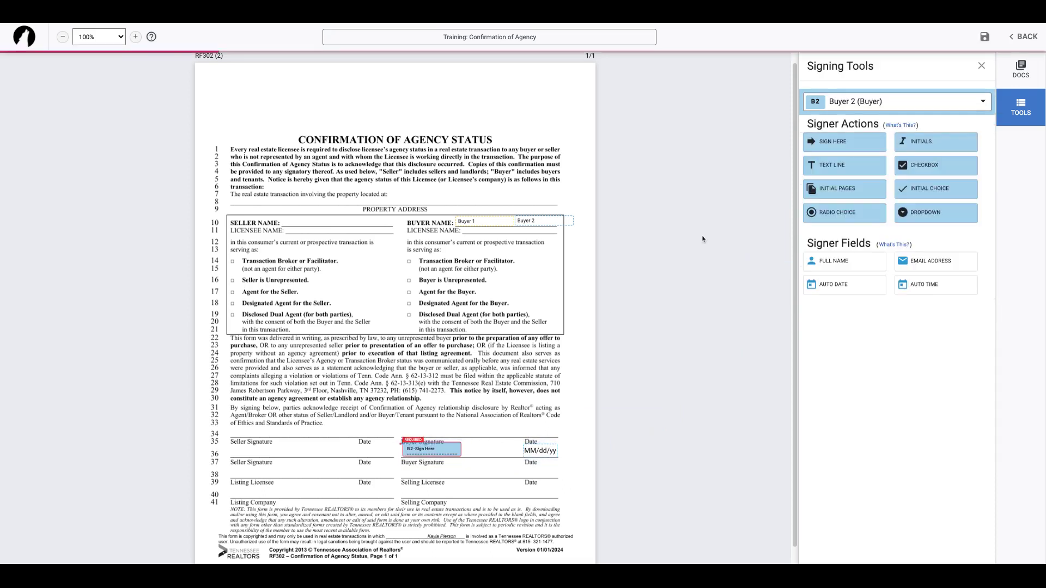
Step: Add a smaller, date-only Buyer 1 signature block just above Buyer 2's
{"action": "left_click", "coordinate": [903, 102]}
{"action": "left_click", "coordinate": [850, 136]}
{"action": "left_click", "coordinate": [842, 142]}
{"action": "mouse_move", "coordinate": [842, 143]}
{"action": "left_mouse_down"}
{"action": "mouse_move", "coordinate": [506, 431]}
{"action": "mouse_move", "coordinate": [494, 425]}
{"action": "left_mouse_up"}
{"action": "left_click", "coordinate": [495, 425]}
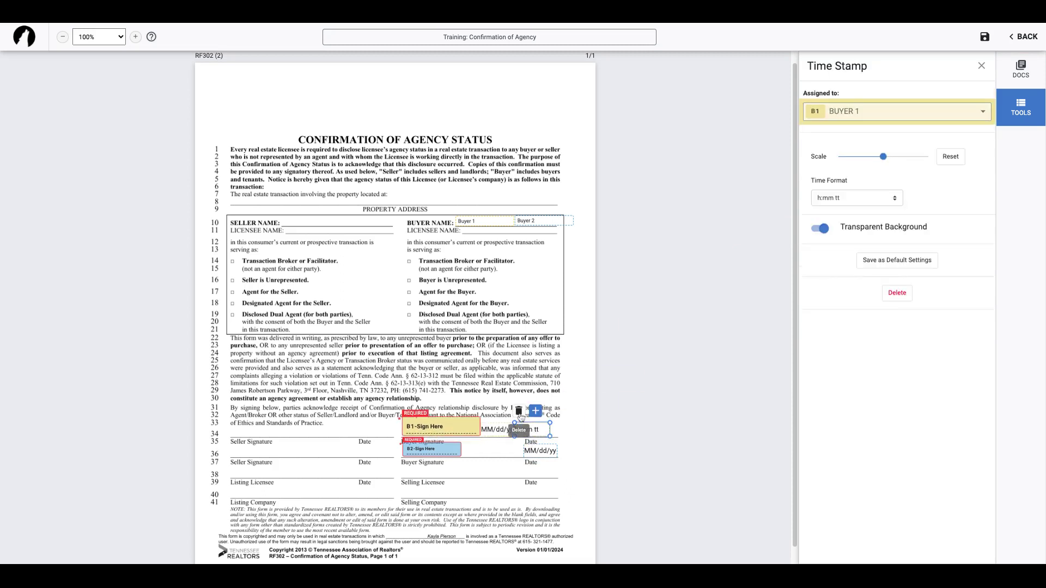
{"action": "left_click", "coordinate": [497, 430]}
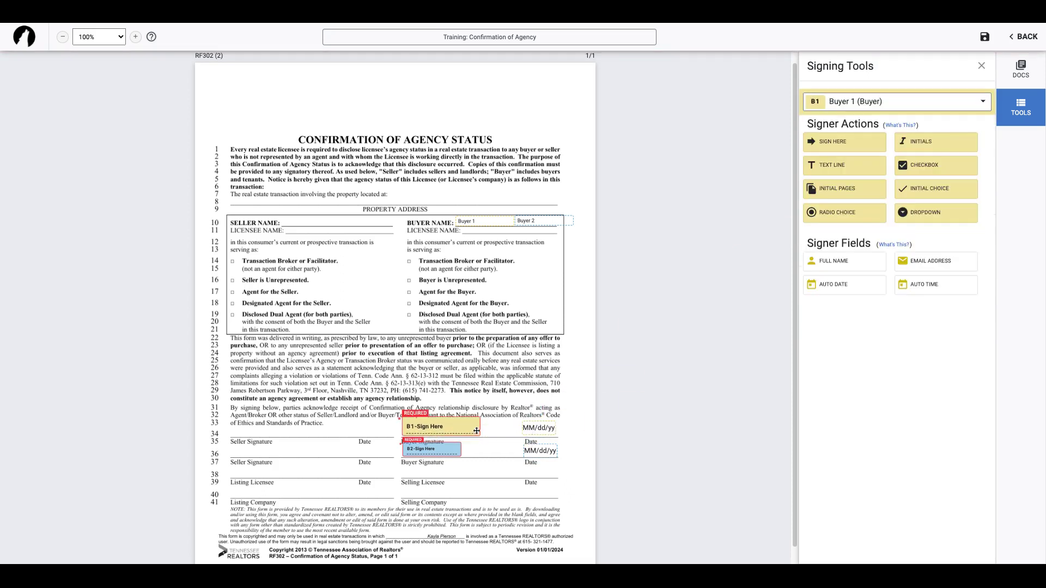
{"action": "left_click", "coordinate": [473, 430]}
{"action": "left_click_drag", "start_coordinate": [481, 417], "coordinate": [461, 422]}
{"action": "left_click", "coordinate": [510, 417]}
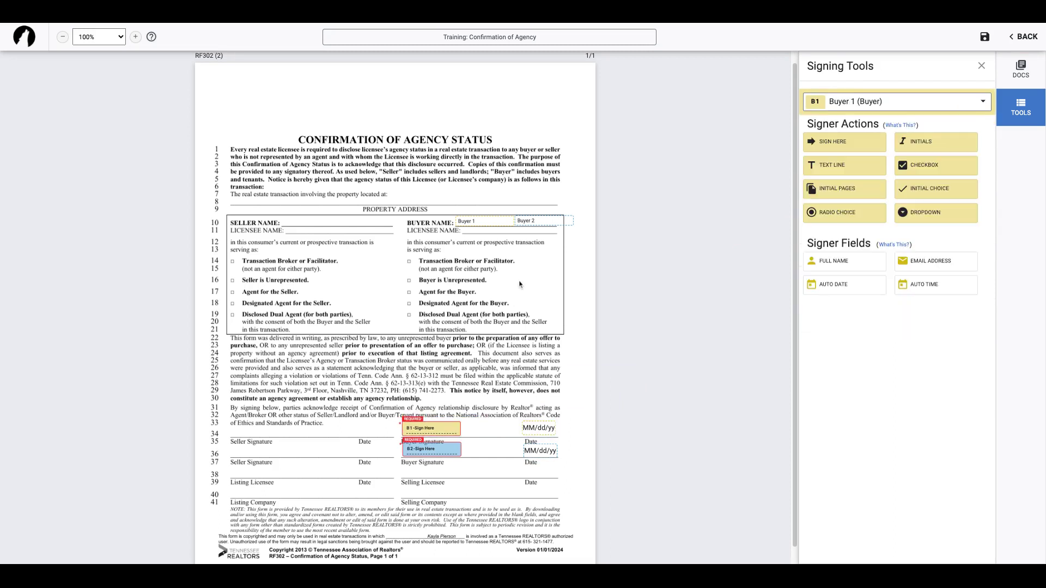
Step: Place a date-only Selling Agent 1 signature block below the buyers, with the date under Date
{"action": "left_click", "coordinate": [911, 102]}
{"action": "scroll", "coordinate": [901, 293], "scroll_direction": "down", "scroll_amount": 5}
{"action": "scroll", "coordinate": [904, 294], "scroll_direction": "down", "scroll_amount": 5}
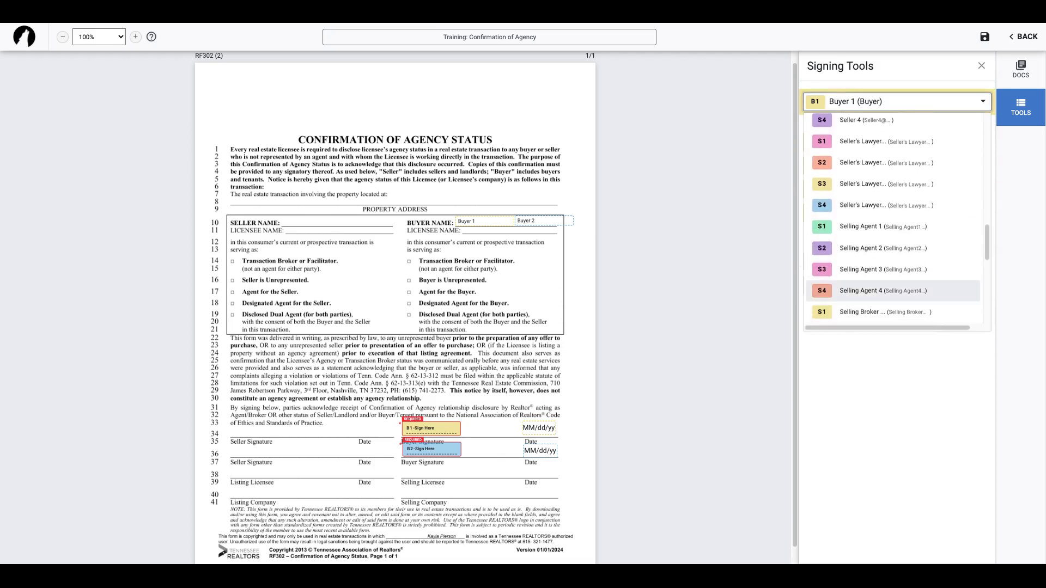
{"action": "left_click", "coordinate": [883, 226]}
{"action": "mouse_move", "coordinate": [834, 142]}
{"action": "left_mouse_down"}
{"action": "mouse_move", "coordinate": [553, 470]}
{"action": "mouse_move", "coordinate": [442, 469]}
{"action": "left_mouse_up"}
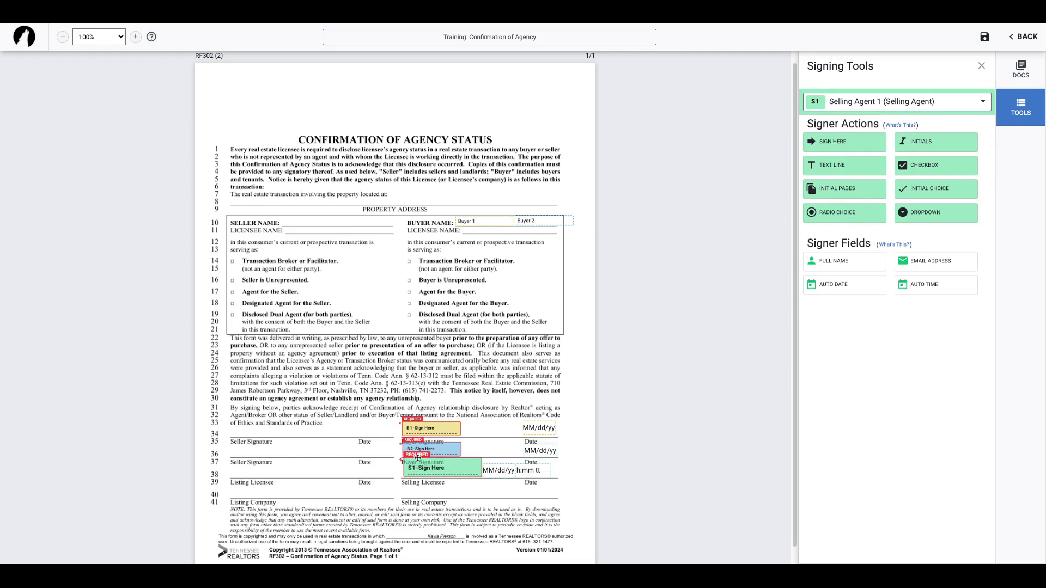
{"action": "left_click", "coordinate": [507, 470]}
{"action": "left_click", "coordinate": [481, 469]}
{"action": "left_click", "coordinate": [481, 470]}
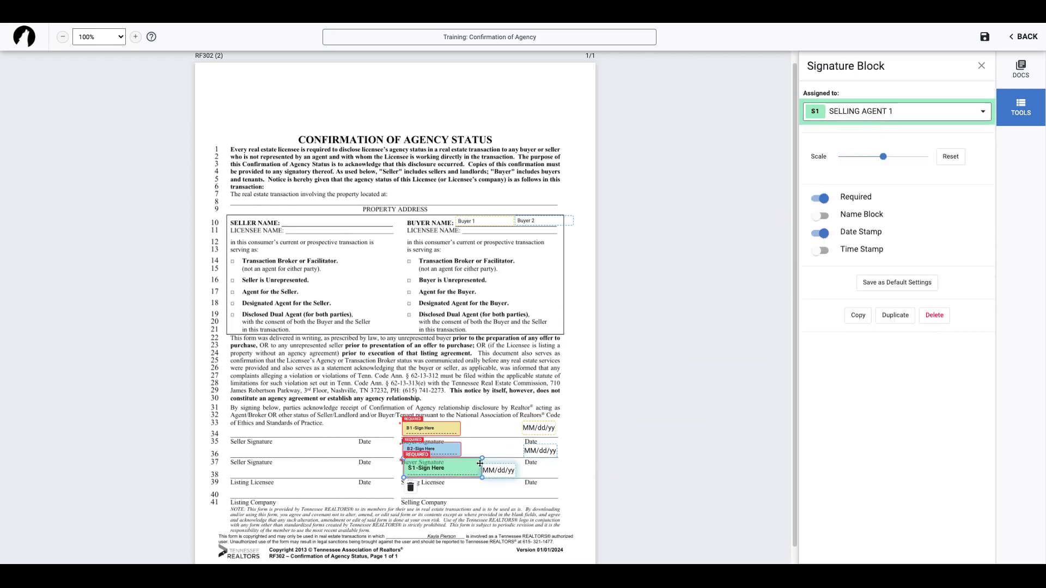
{"action": "left_click_drag", "start_coordinate": [498, 470], "coordinate": [536, 470]}
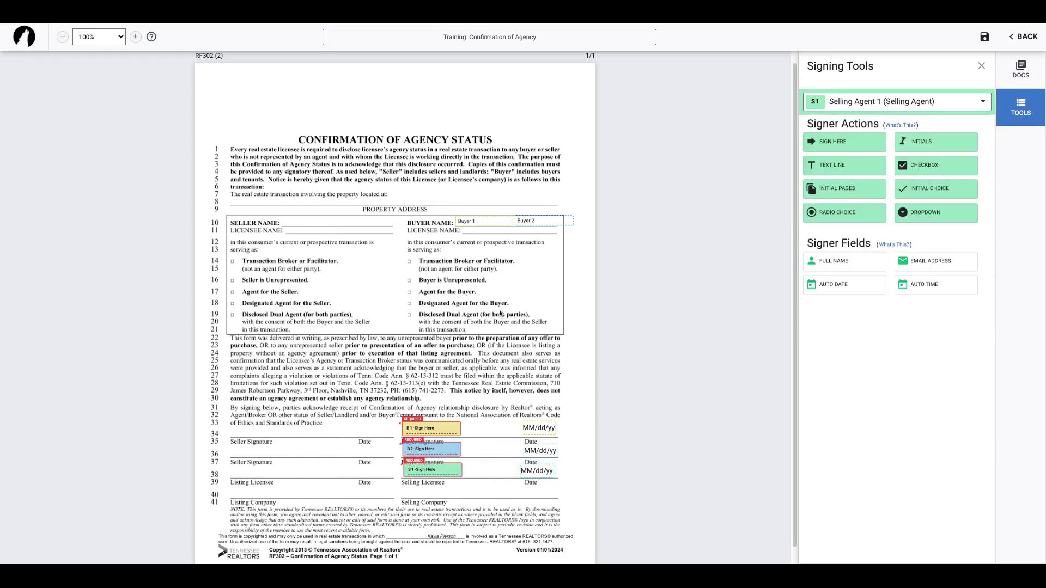
Step: Add Selling Agent 1's licensee name and a Designated Agent checkbox, and append '(Designated Agent)' to the title
{"action": "left_click", "coordinate": [849, 263]}
{"action": "left_click_drag", "start_coordinate": [930, 171], "coordinate": [409, 304]}
{"action": "left_click_drag", "start_coordinate": [409, 303], "coordinate": [410, 260]}
{"action": "left_click_drag", "start_coordinate": [413, 261], "coordinate": [409, 303]}
{"action": "left_click_drag", "start_coordinate": [412, 304], "coordinate": [409, 280]}
{"action": "key", "text": "ctrl+z"}
{"action": "left_click", "coordinate": [549, 37]}
{"action": "type", "text": "("}
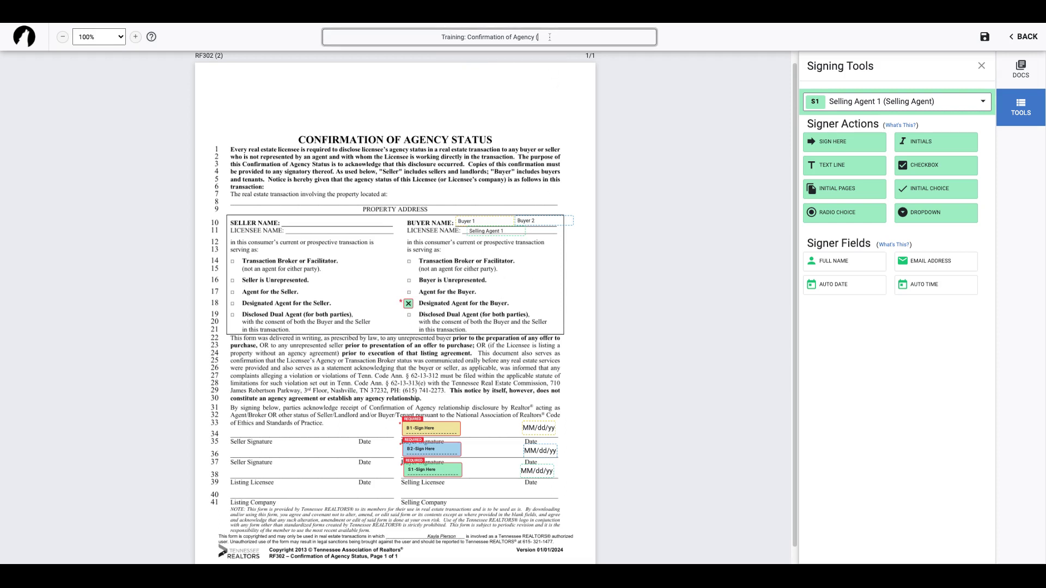
{"action": "type", "text": "Designated Agent)"}
Step: Add a Selling Agent 1 text field below Selling Licensee, widened to the Date column
{"action": "left_click", "coordinate": [454, 351]}
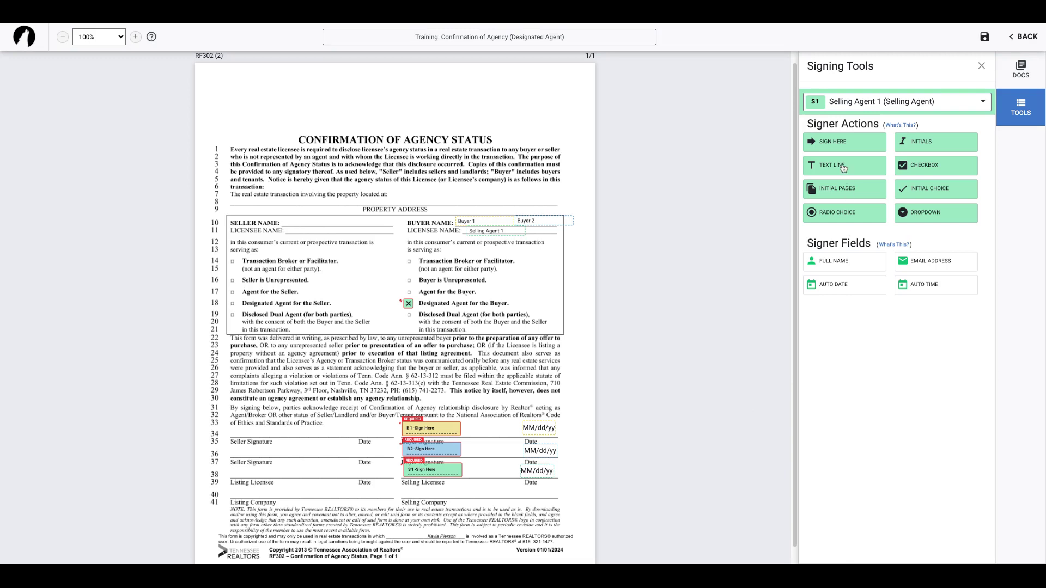
{"action": "left_click_drag", "start_coordinate": [843, 167], "coordinate": [405, 492]}
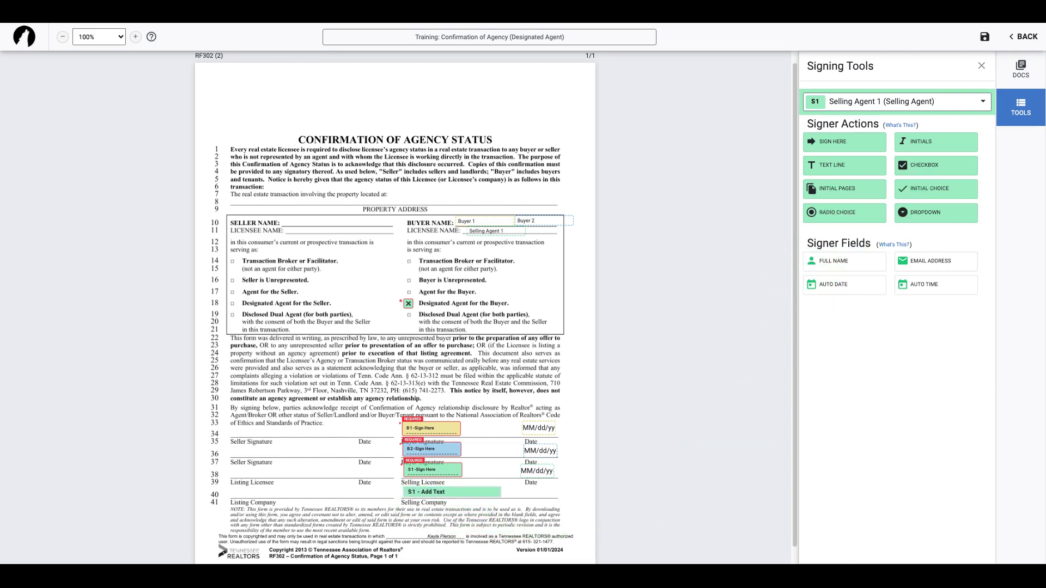
{"action": "left_click", "coordinate": [458, 493]}
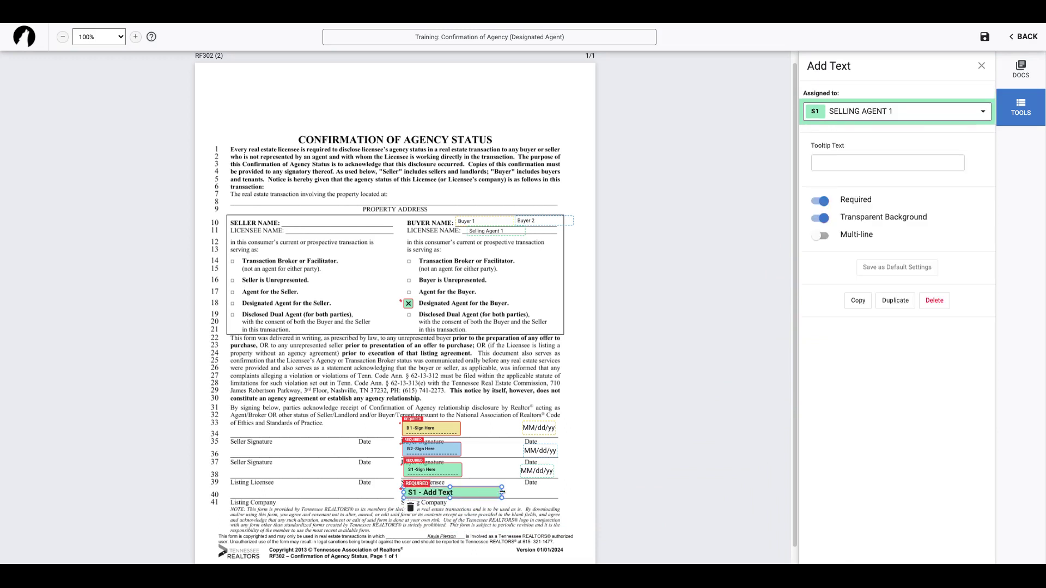
{"action": "left_click_drag", "start_coordinate": [502, 492], "coordinate": [557, 493]}
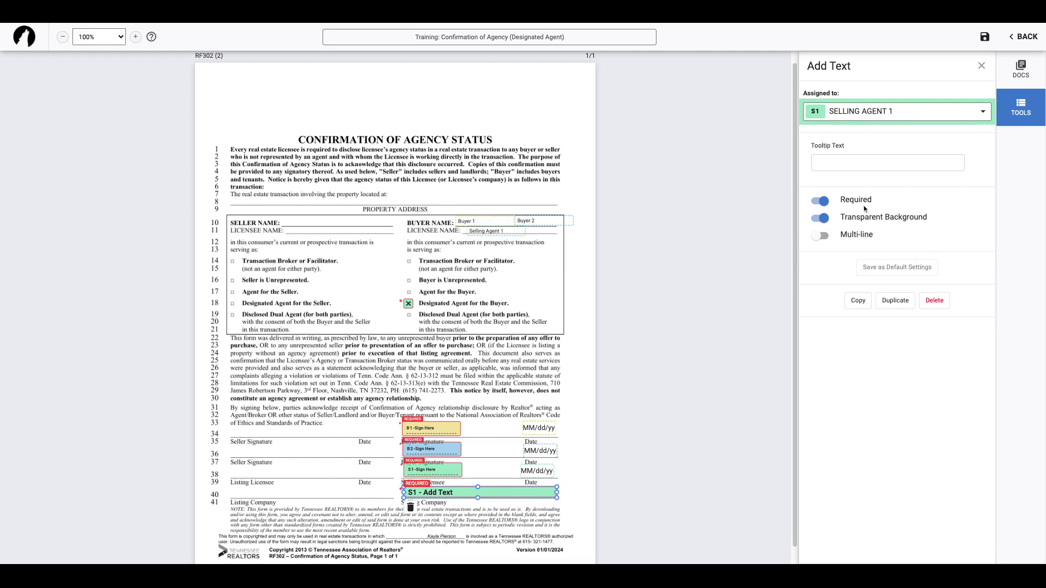
Step: Keep the field required and transparent, positioned on the Selling Licensee line
{"action": "left_click", "coordinate": [820, 200]}
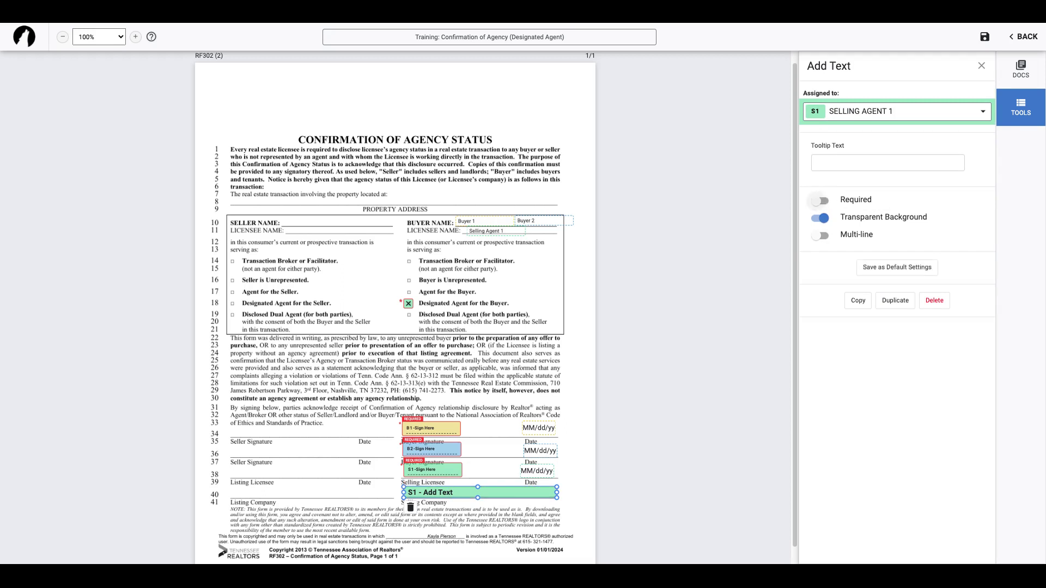
{"action": "left_click", "coordinate": [820, 200]}
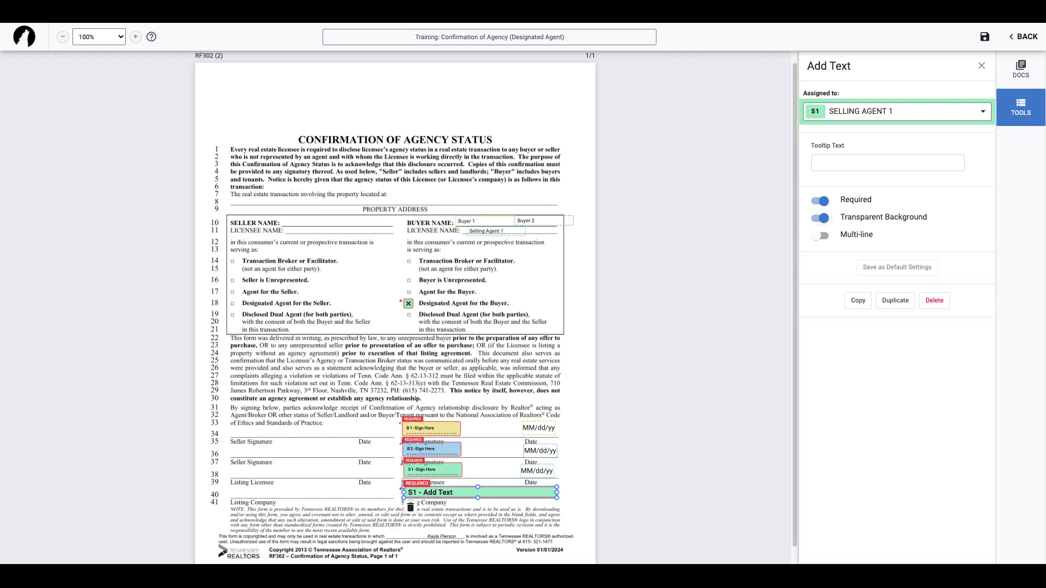
{"action": "left_click_drag", "start_coordinate": [503, 491], "coordinate": [502, 495]}
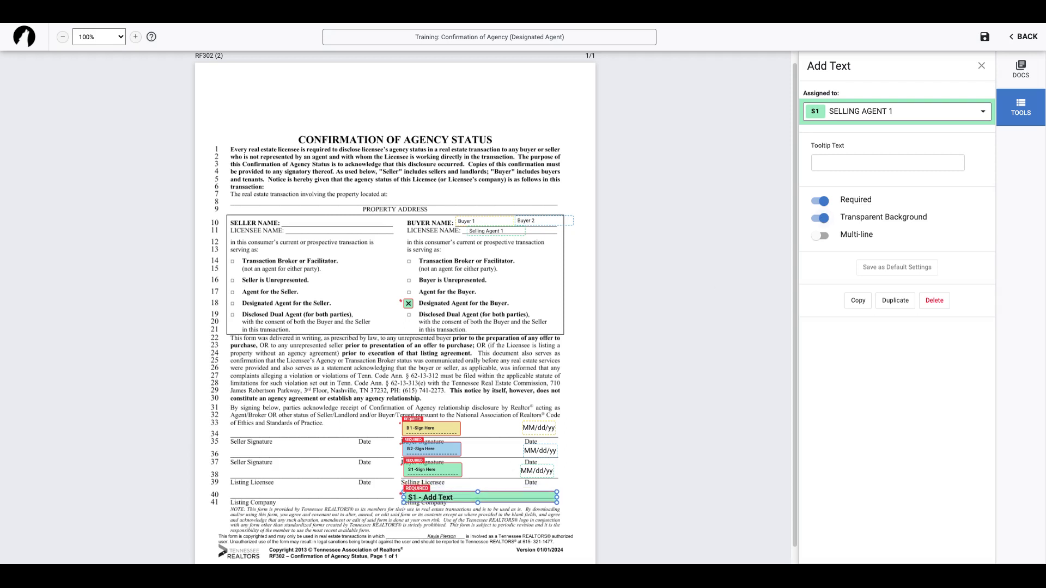
{"action": "left_click", "coordinate": [821, 218]}
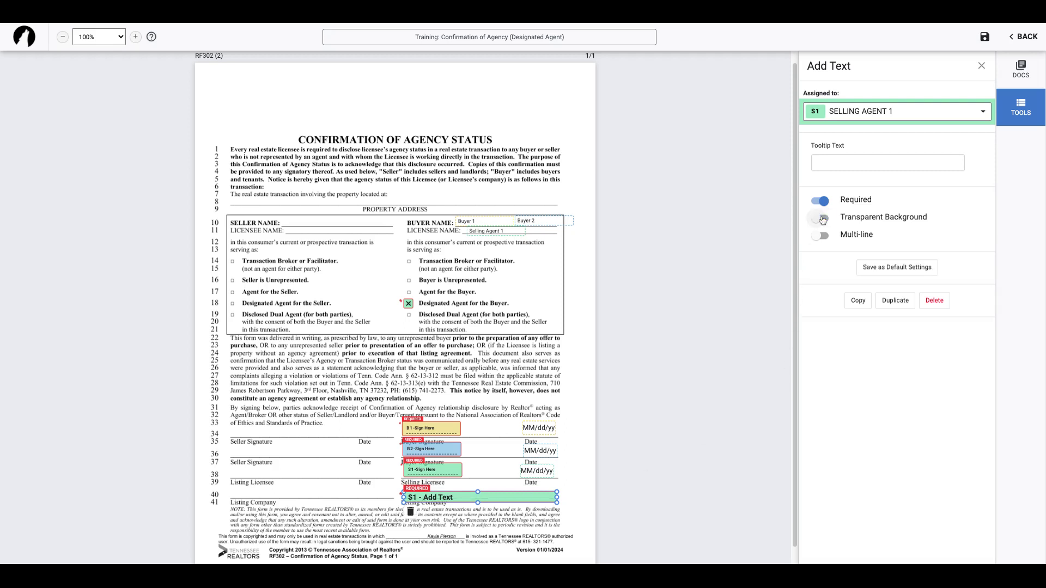
{"action": "left_click", "coordinate": [822, 218]}
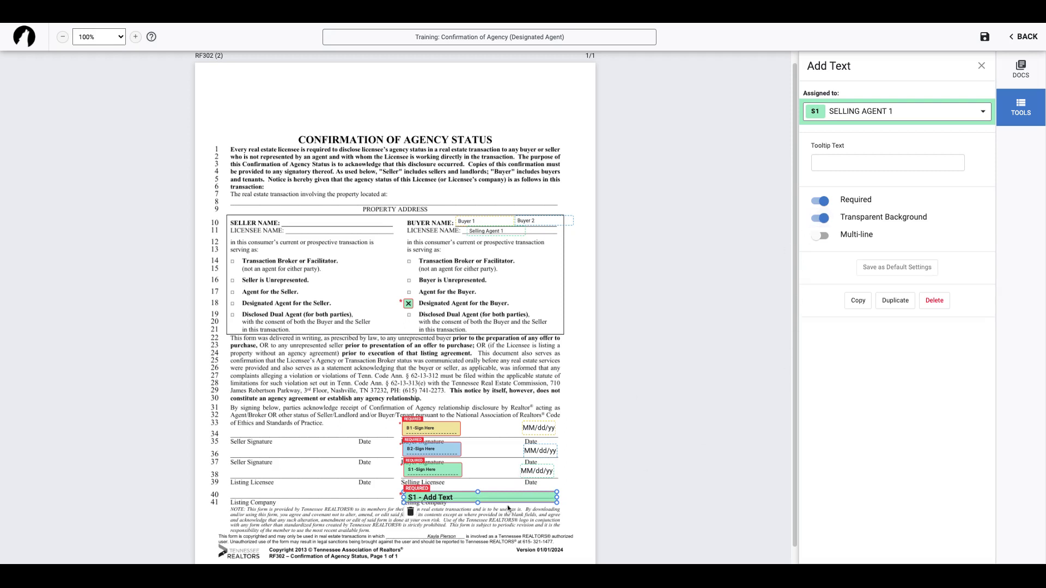
{"action": "left_click_drag", "start_coordinate": [512, 504], "coordinate": [511, 500]}
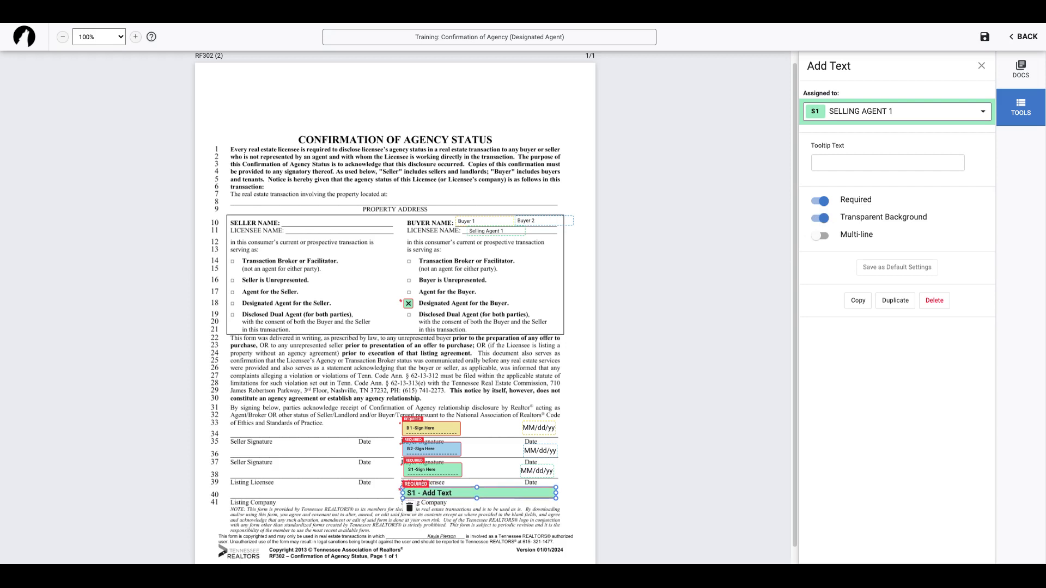
{"action": "left_click", "coordinate": [488, 526]}
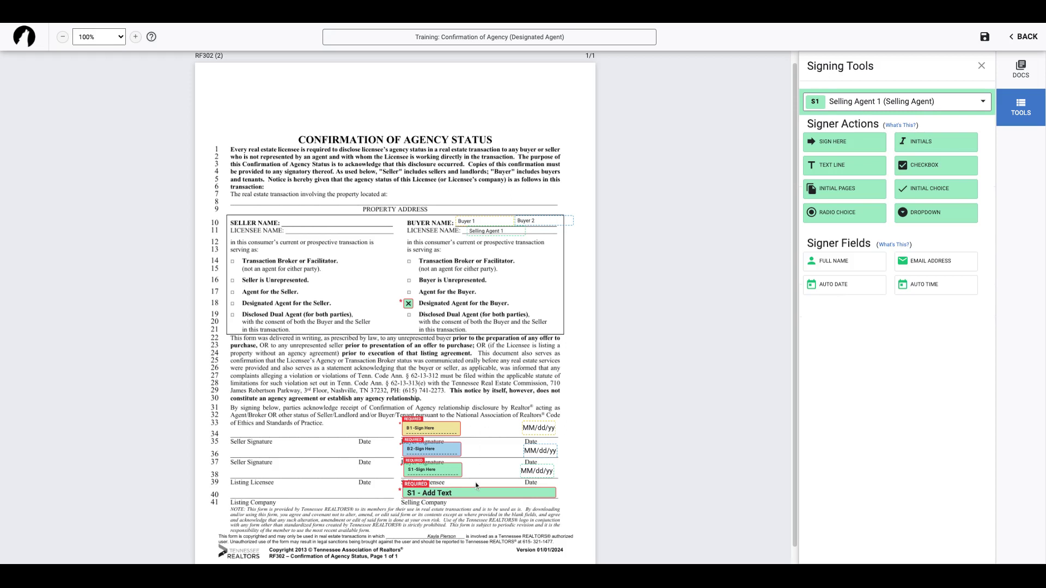
Step: Save the agency layout, then open the Training transaction listing RF 302, 308, 304 and 401
{"action": "left_click", "coordinate": [1020, 40]}
{"action": "left_click", "coordinate": [1012, 61]}
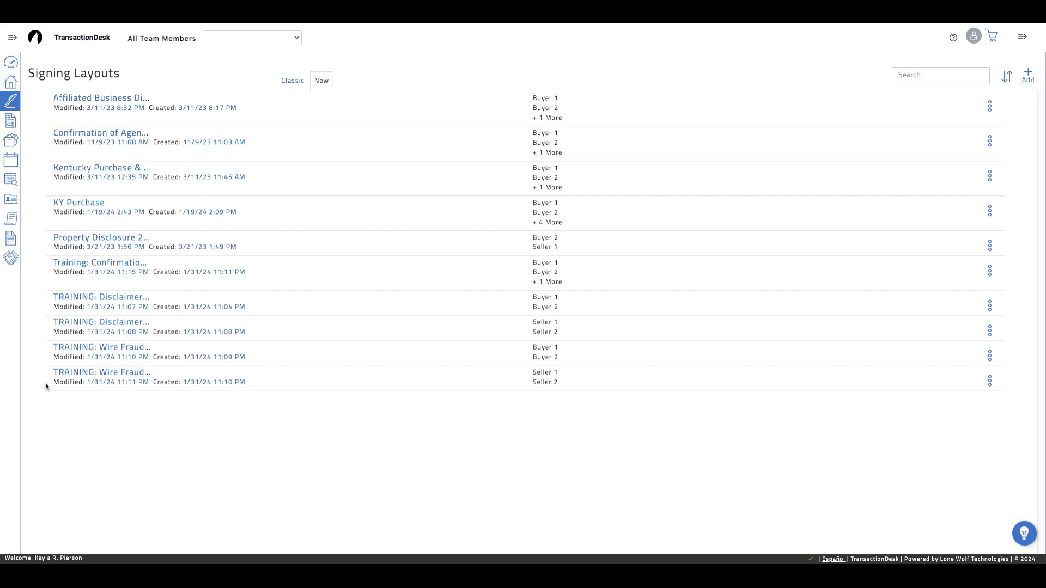
{"action": "left_click", "coordinate": [11, 81]}
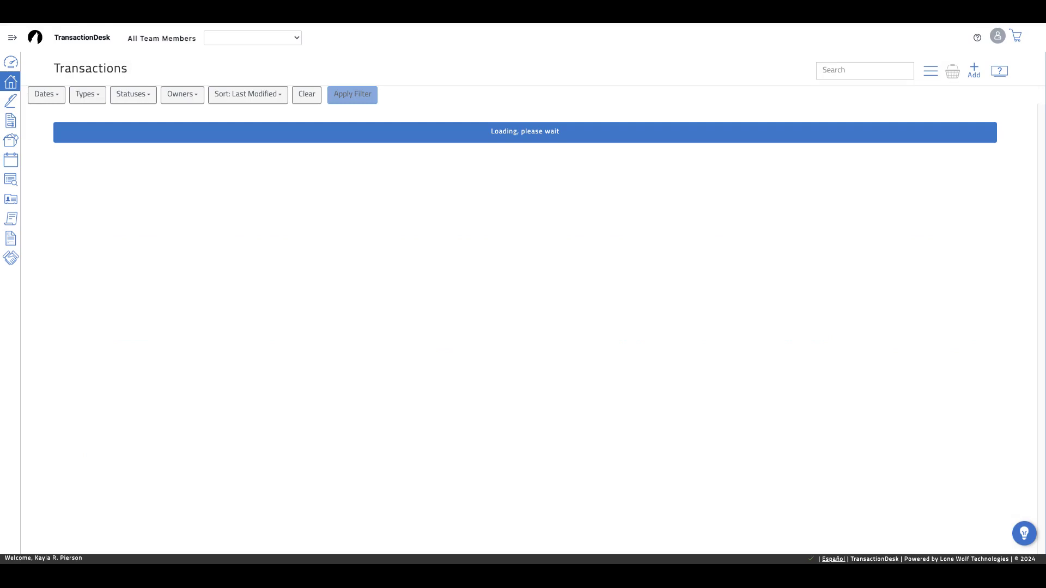
{"action": "left_click", "coordinate": [146, 184]}
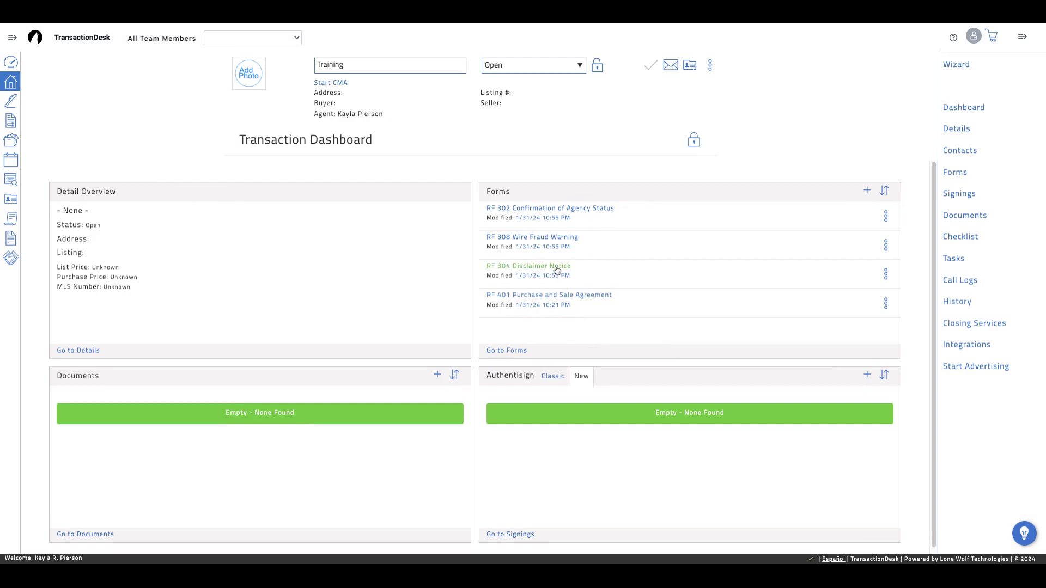
Step: Send the RF 304 Disclaimer Notice form to a new Authentisign signing
{"action": "left_click", "coordinate": [557, 269]}
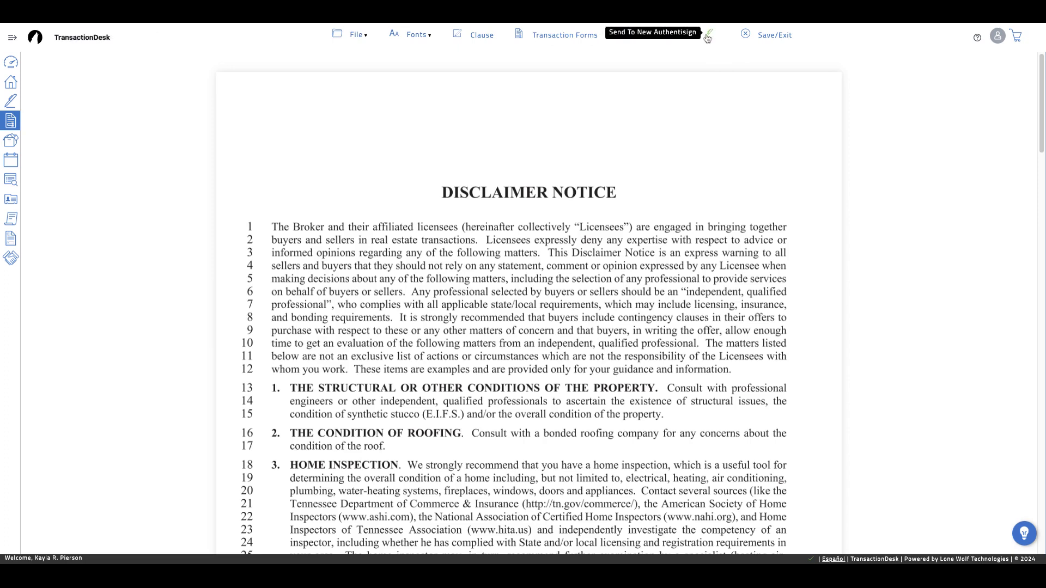
{"action": "left_click", "coordinate": [707, 37]}
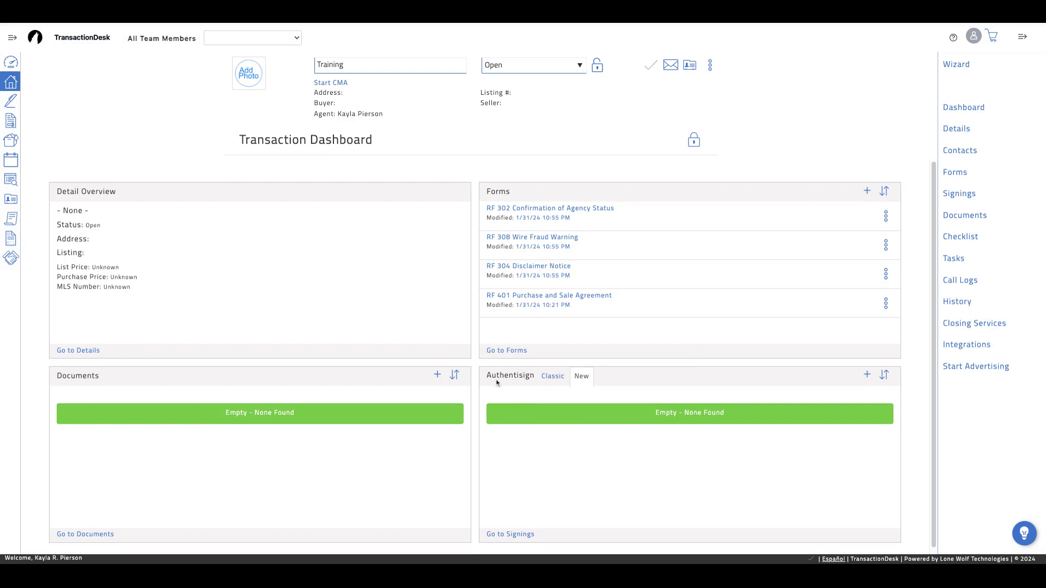
Step: Create and save a new Authentisign signing named 'Offer Packet'
{"action": "left_click", "coordinate": [867, 375]}
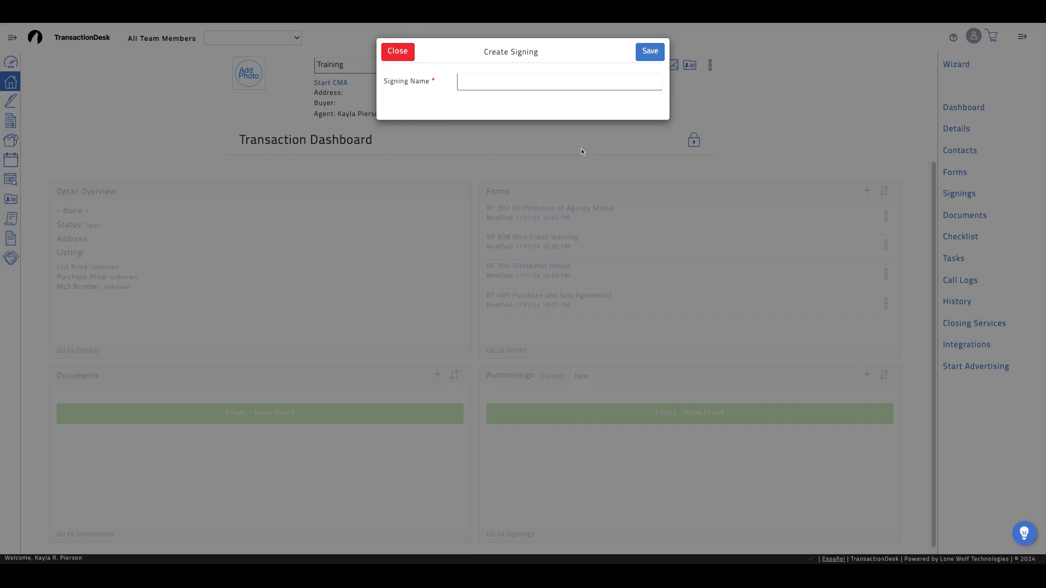
{"action": "left_click", "coordinate": [480, 80]}
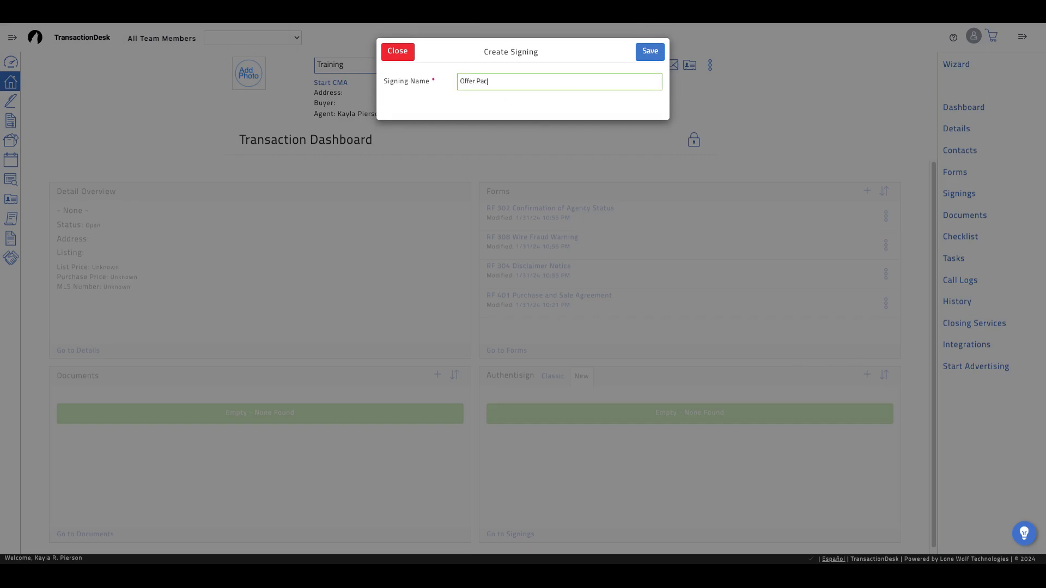
{"action": "left_click", "coordinate": [650, 53]}
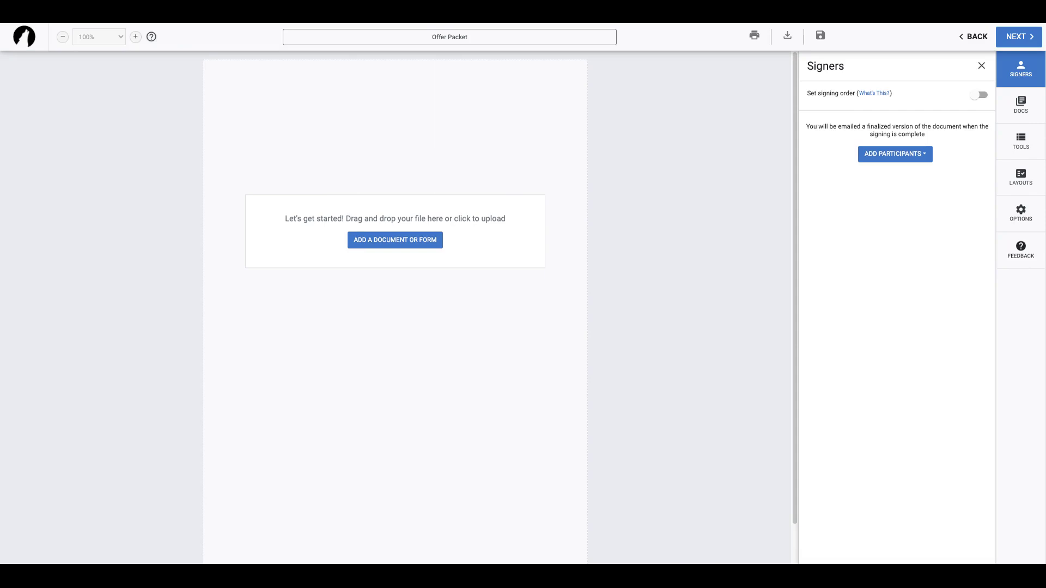
Step: Add RF 401, RF 304, RF 308 and RF 302 from My Transaction to the signing
{"action": "left_click", "coordinate": [415, 243]}
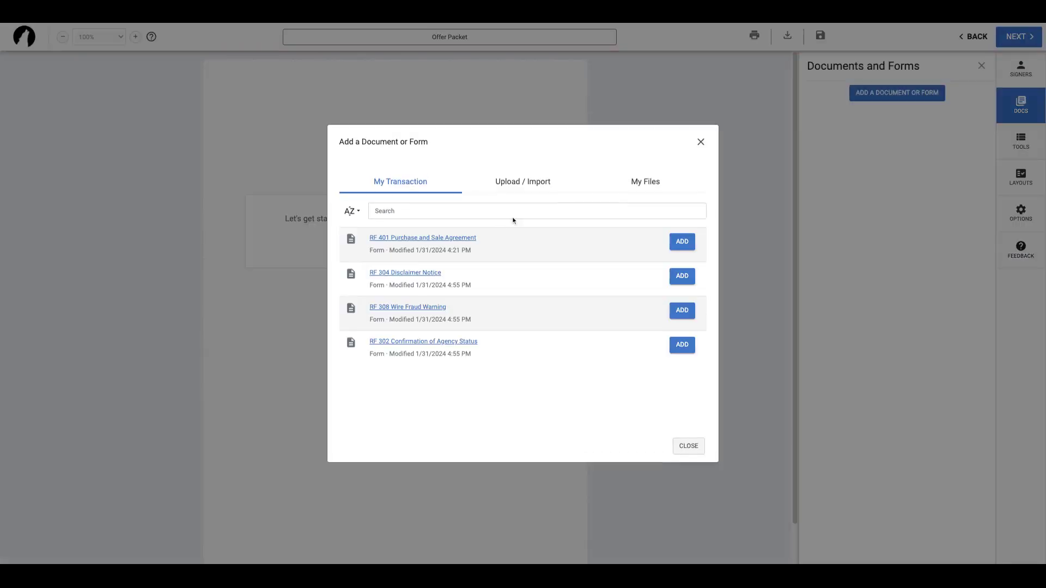
{"action": "left_click", "coordinate": [682, 241]}
{"action": "left_click", "coordinate": [682, 276]}
{"action": "left_click", "coordinate": [682, 310]}
{"action": "left_click", "coordinate": [678, 351]}
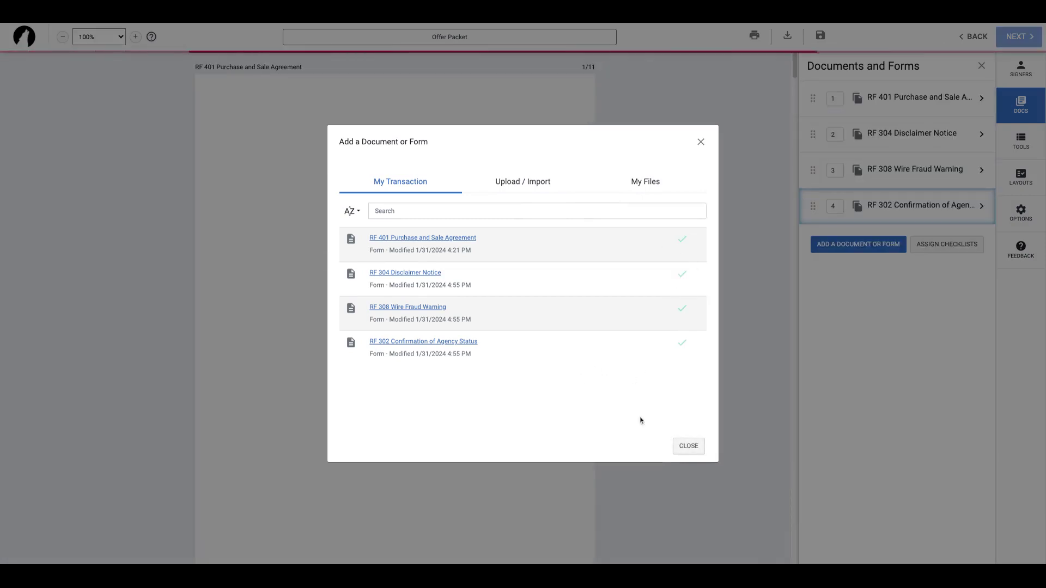
{"action": "left_click", "coordinate": [688, 446]}
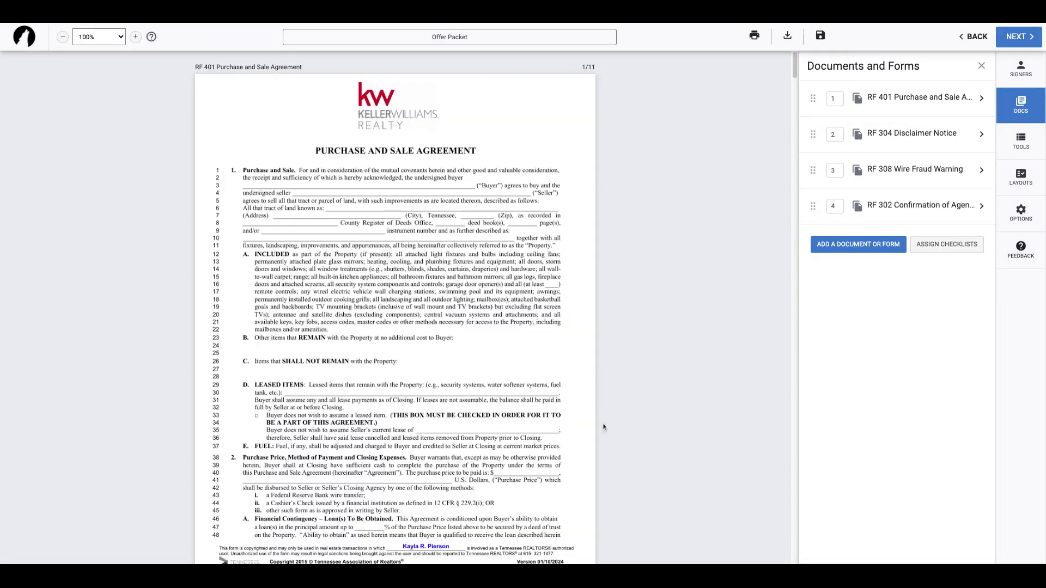
Step: Search saved contacts and add the first buyer contact as a remote signer
{"action": "left_click", "coordinate": [1021, 69]}
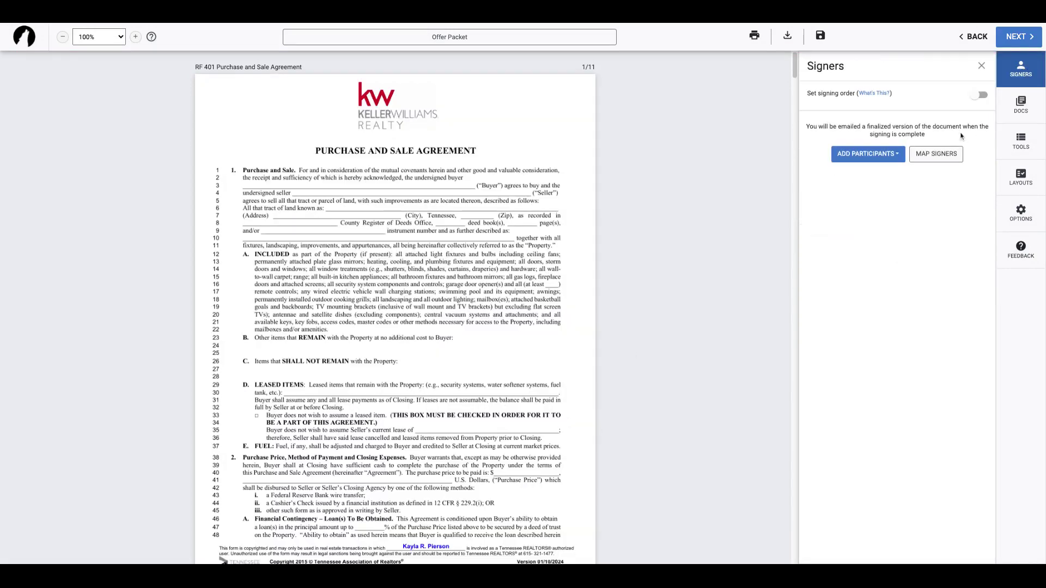
{"action": "left_click", "coordinate": [856, 154]}
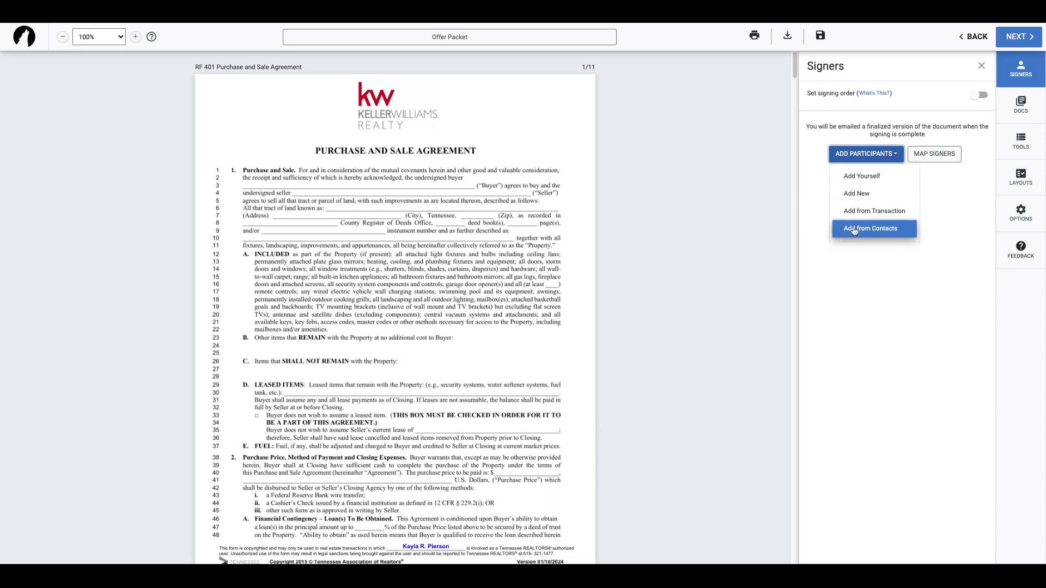
{"action": "left_click", "coordinate": [854, 230]}
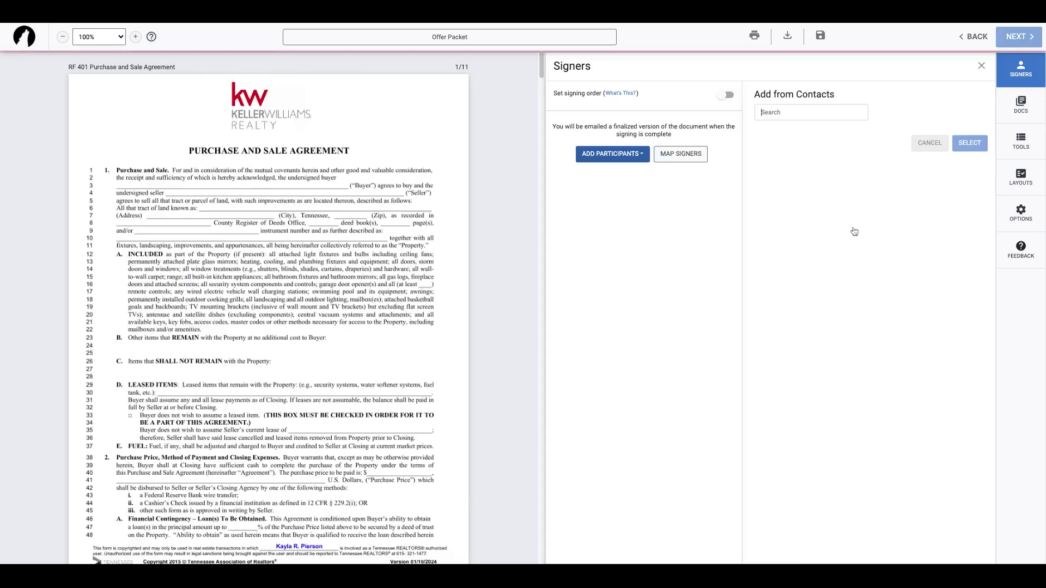
{"action": "left_click", "coordinate": [787, 113]}
{"action": "type", "text": "fred"}
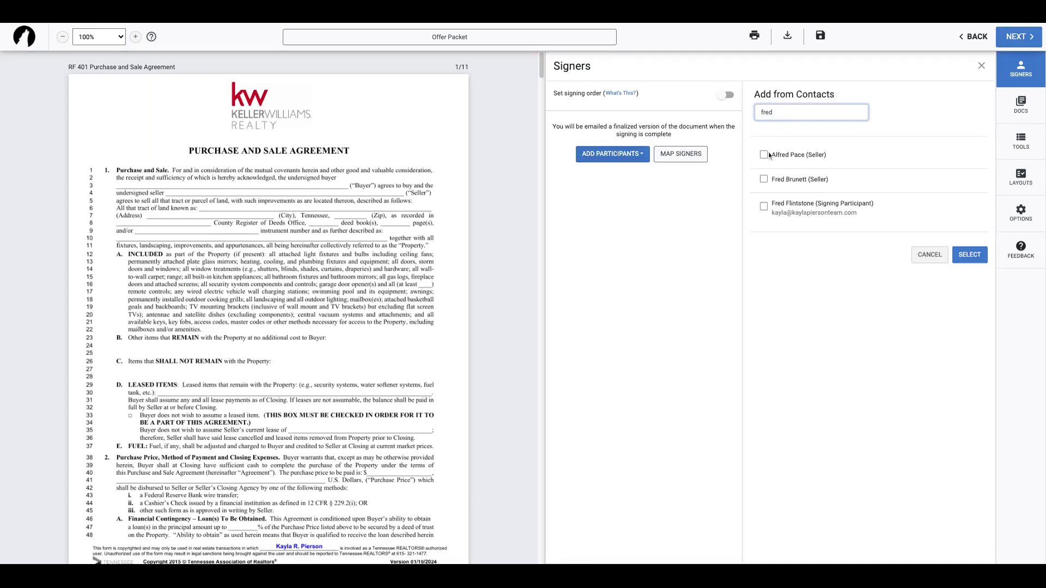
{"action": "left_click", "coordinate": [763, 206]}
{"action": "double_click", "coordinate": [781, 113]}
{"action": "type", "text": "wilma"}
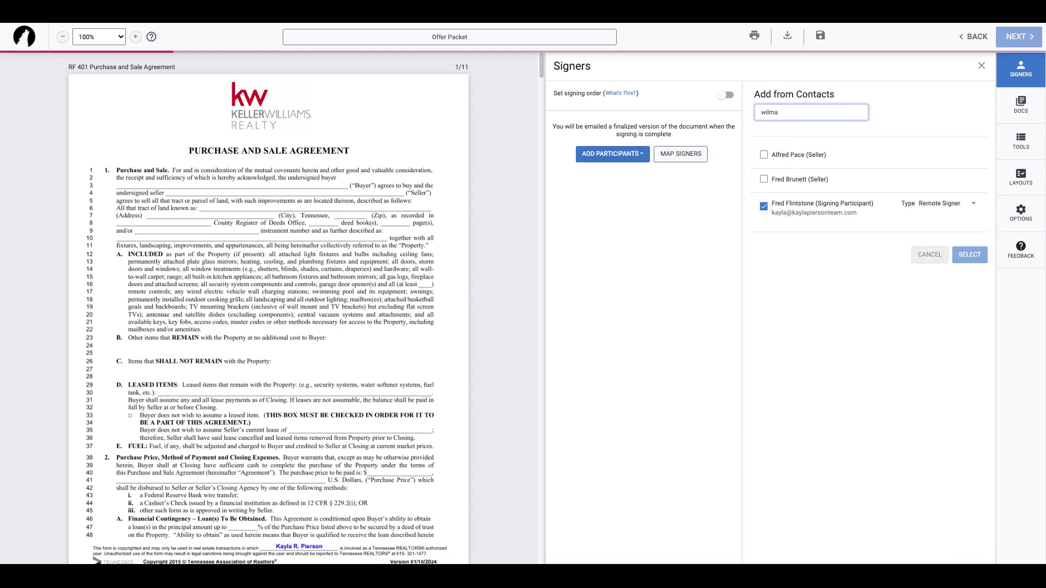
{"action": "left_click", "coordinate": [769, 159]}
{"action": "left_click", "coordinate": [969, 301]}
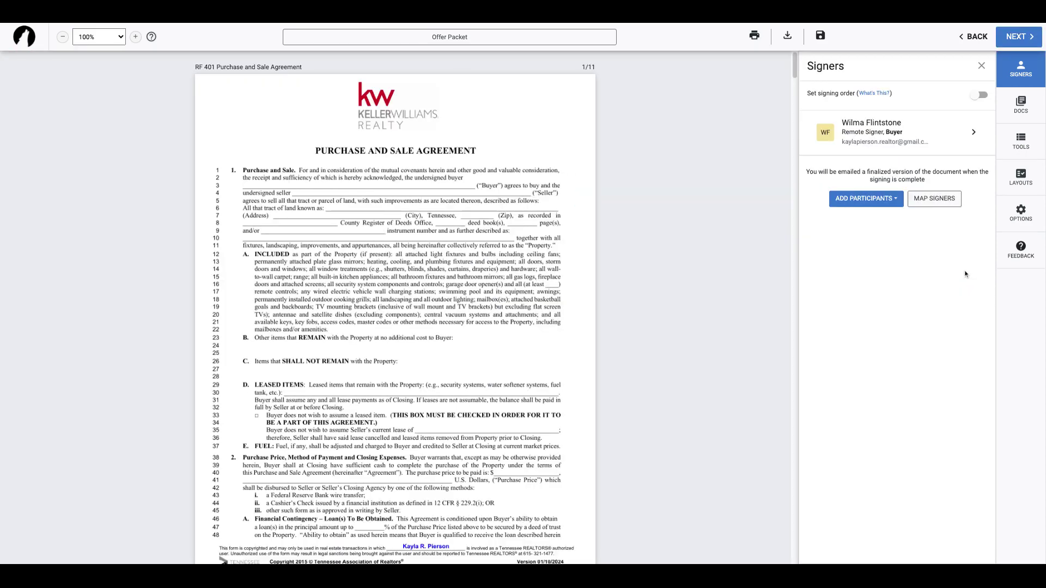
Step: Add the second buyer contact from saved contacts as another signer
{"action": "left_click", "coordinate": [878, 200]}
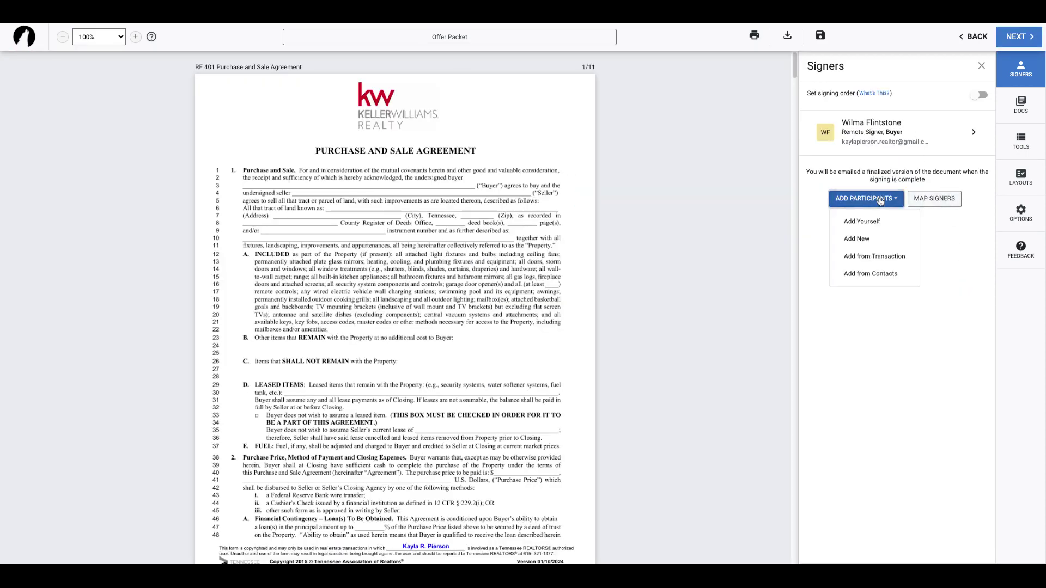
{"action": "left_click", "coordinate": [870, 274]}
{"action": "left_click", "coordinate": [790, 112]}
{"action": "type", "text": "fred"}
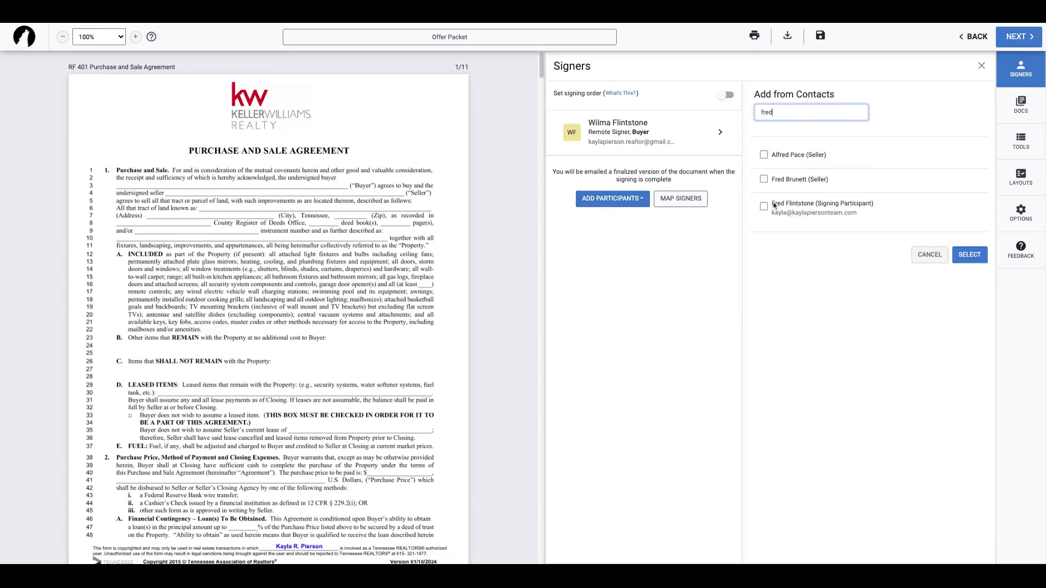
{"action": "left_click", "coordinate": [764, 207]}
{"action": "left_click", "coordinate": [970, 254]}
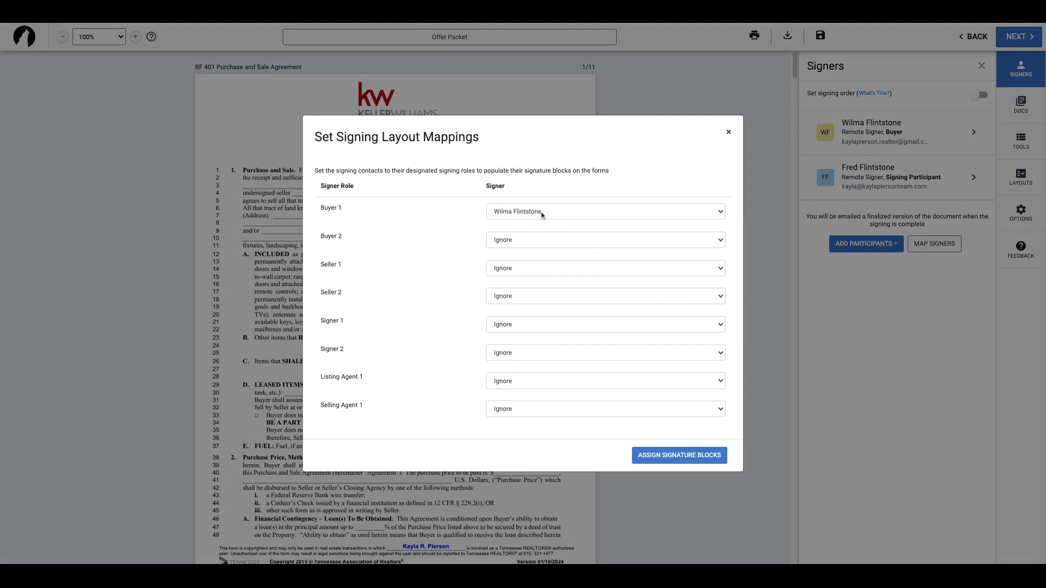
Step: Map the newer contact to Buyer 1 and the first contact to Buyer 2, then assign signature blocks
{"action": "left_click", "coordinate": [513, 246]}
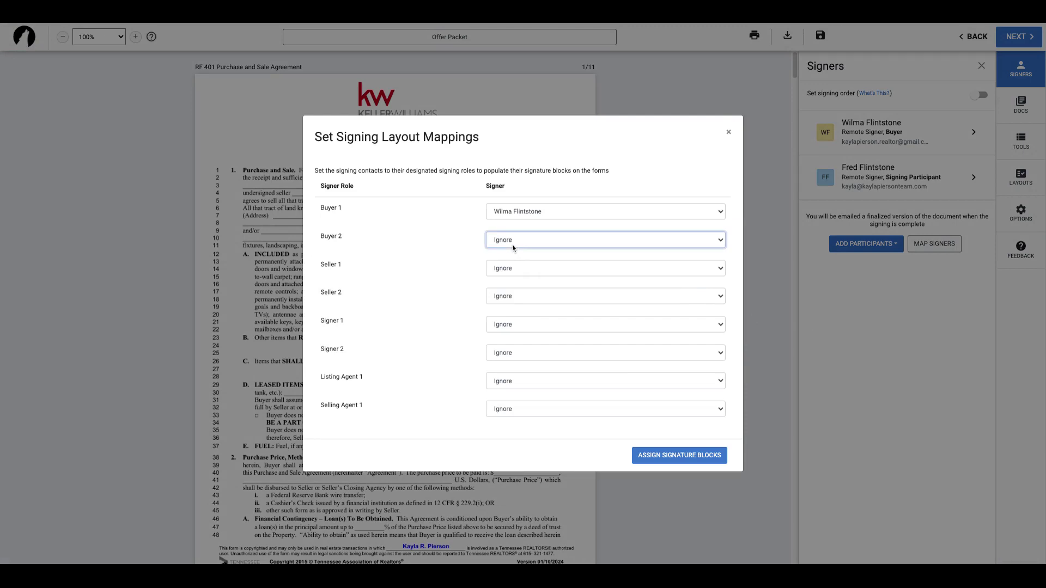
{"action": "left_click", "coordinate": [517, 212]}
{"action": "left_click", "coordinate": [501, 232]}
{"action": "left_click", "coordinate": [508, 242]}
{"action": "left_click", "coordinate": [577, 267]}
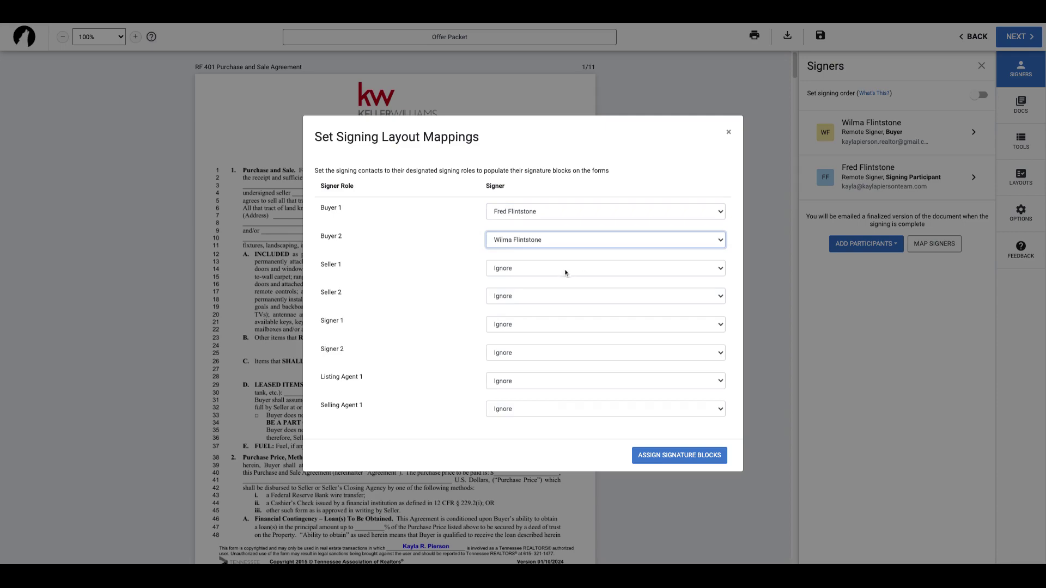
{"action": "left_click", "coordinate": [713, 459]}
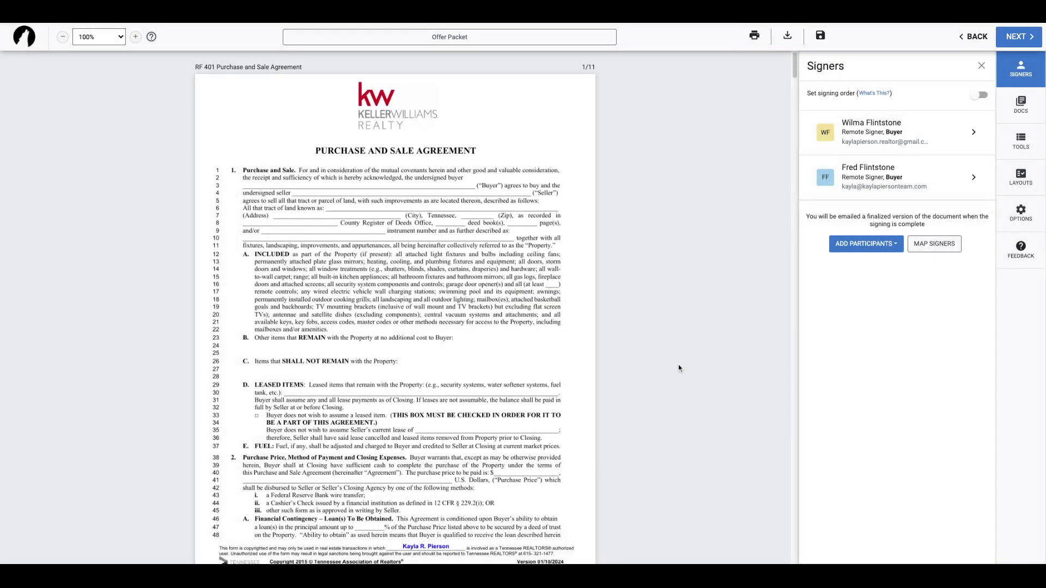
Step: Add yourself as the third signer on the Offer Packet
{"action": "scroll", "coordinate": [474, 369], "scroll_direction": "down", "scroll_amount": 20}
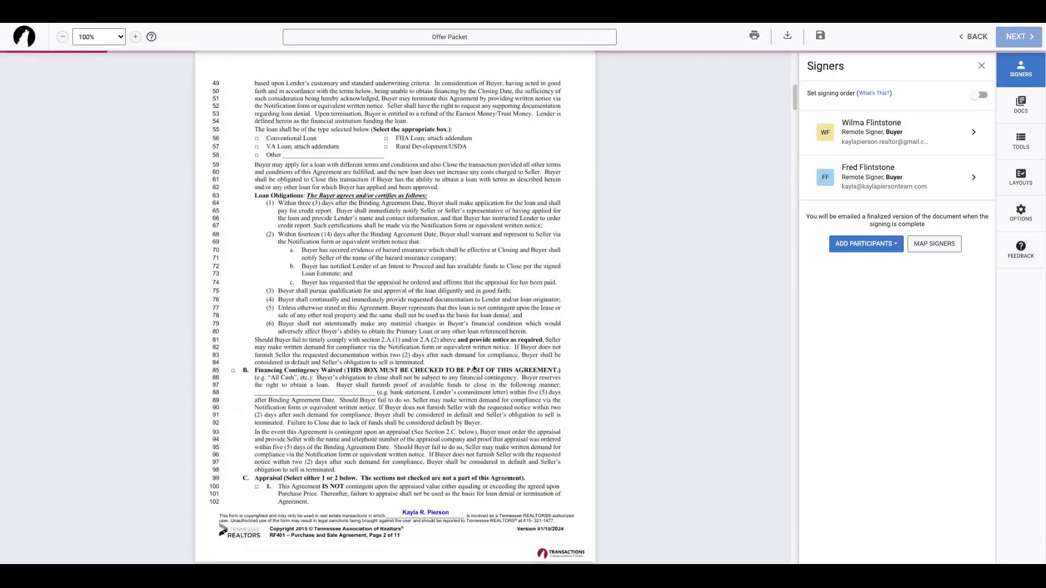
{"action": "scroll", "coordinate": [479, 369], "scroll_direction": "down", "scroll_amount": 20}
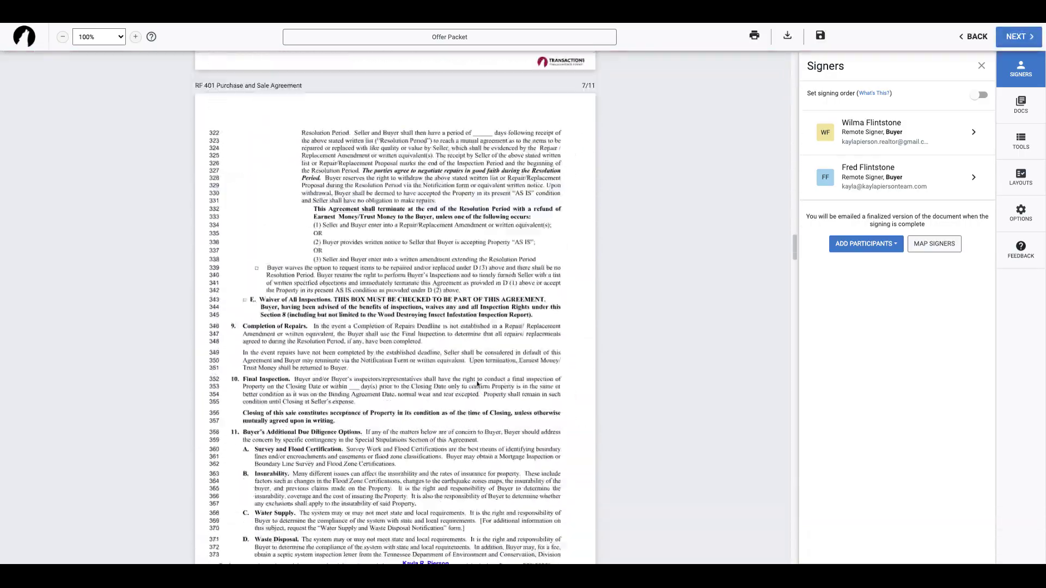
{"action": "scroll", "coordinate": [475, 384], "scroll_direction": "down", "scroll_amount": 20}
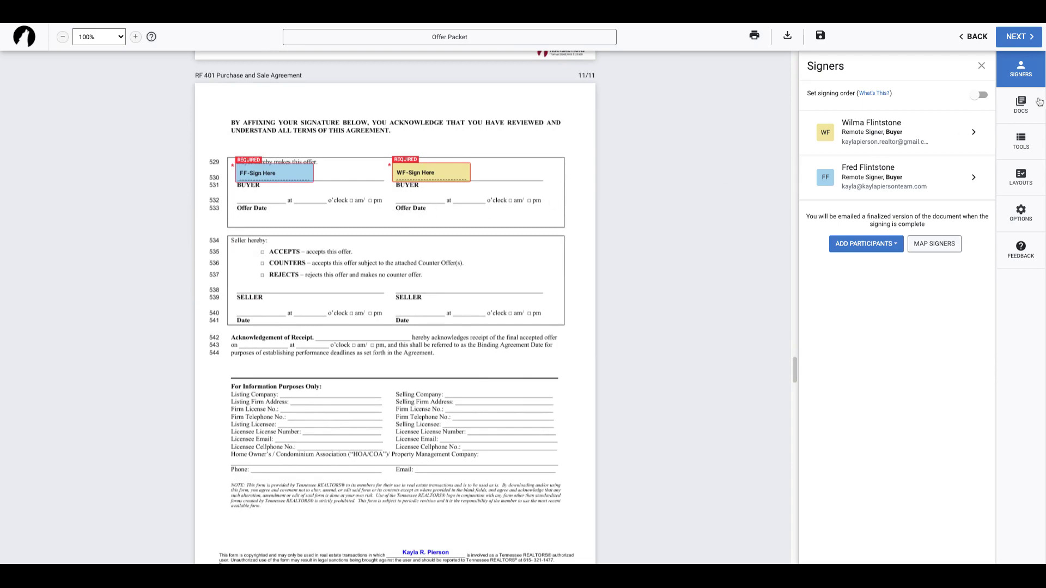
{"action": "left_click", "coordinate": [877, 248]}
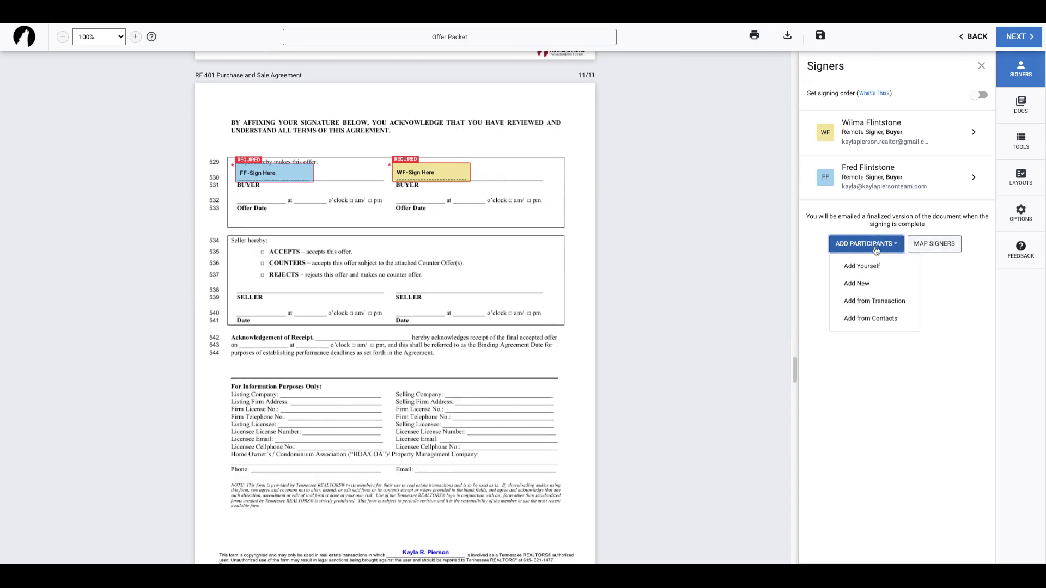
{"action": "left_click", "coordinate": [876, 267]}
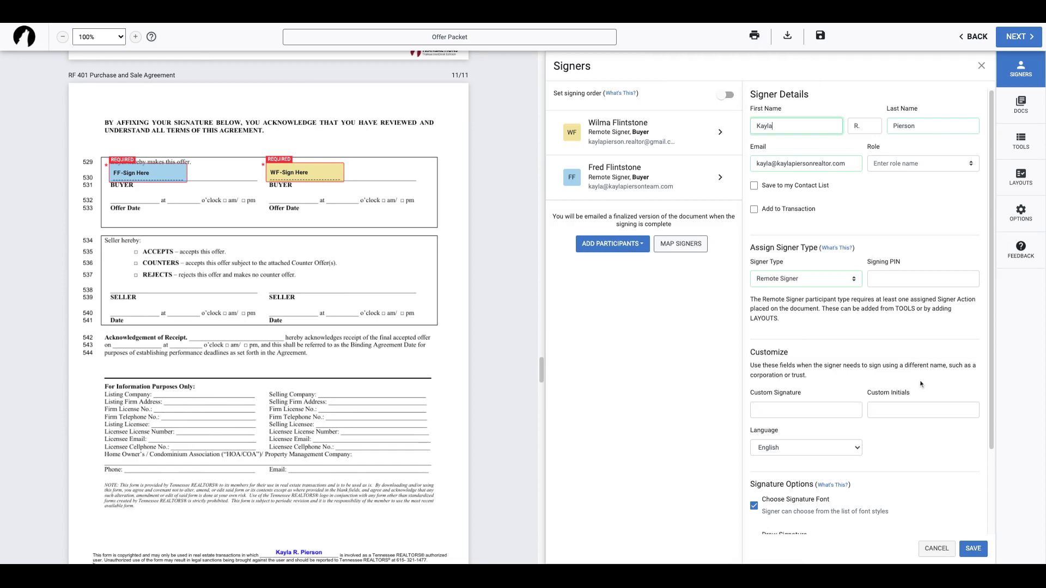
{"action": "left_click", "coordinate": [973, 549]}
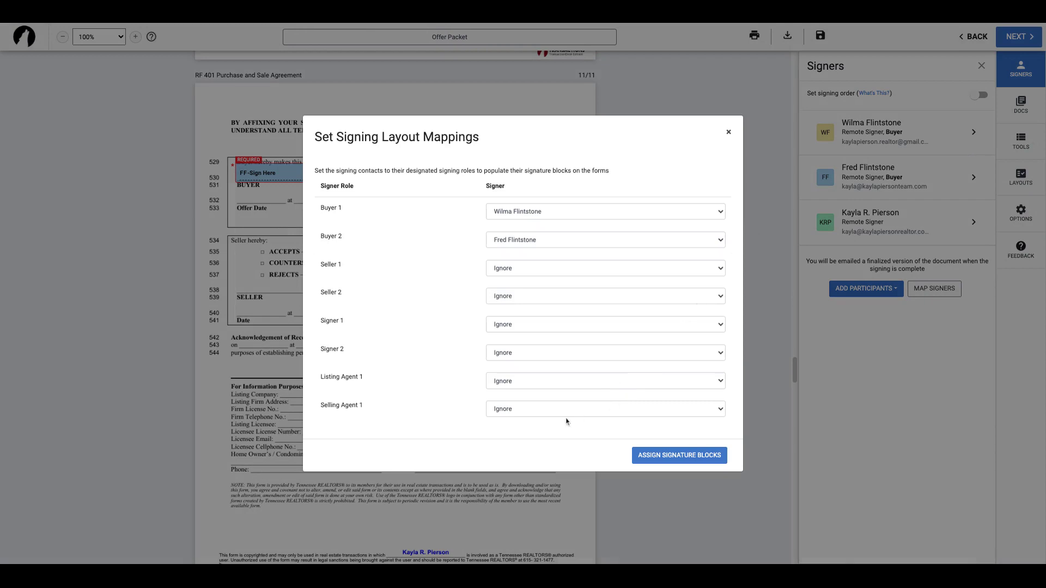
Step: Map yourself to the Selling Agent 1 role and assign the signature blocks
{"action": "left_click", "coordinate": [548, 409]}
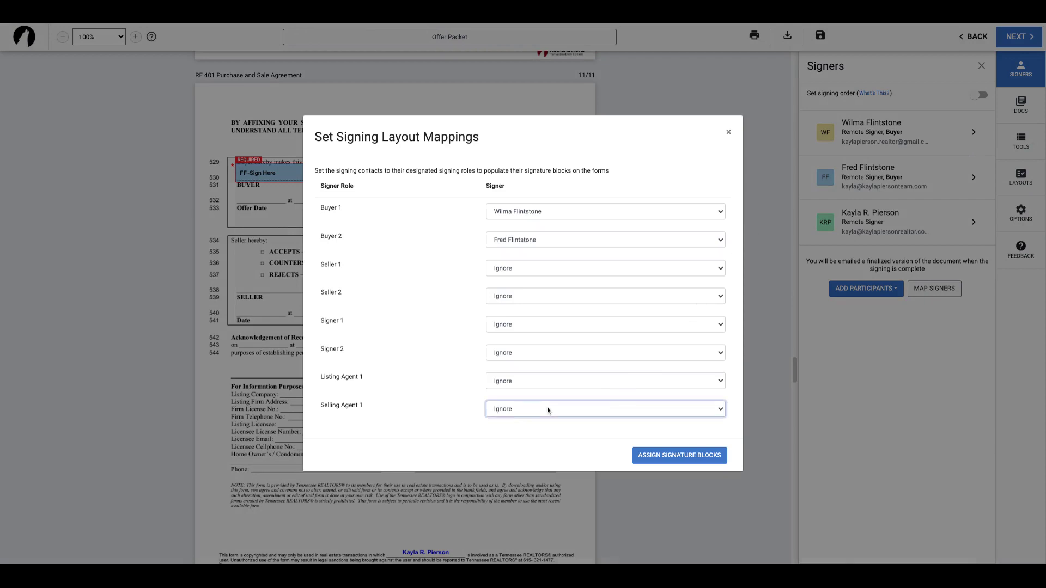
{"action": "left_click", "coordinate": [534, 444]}
{"action": "left_click", "coordinate": [692, 461]}
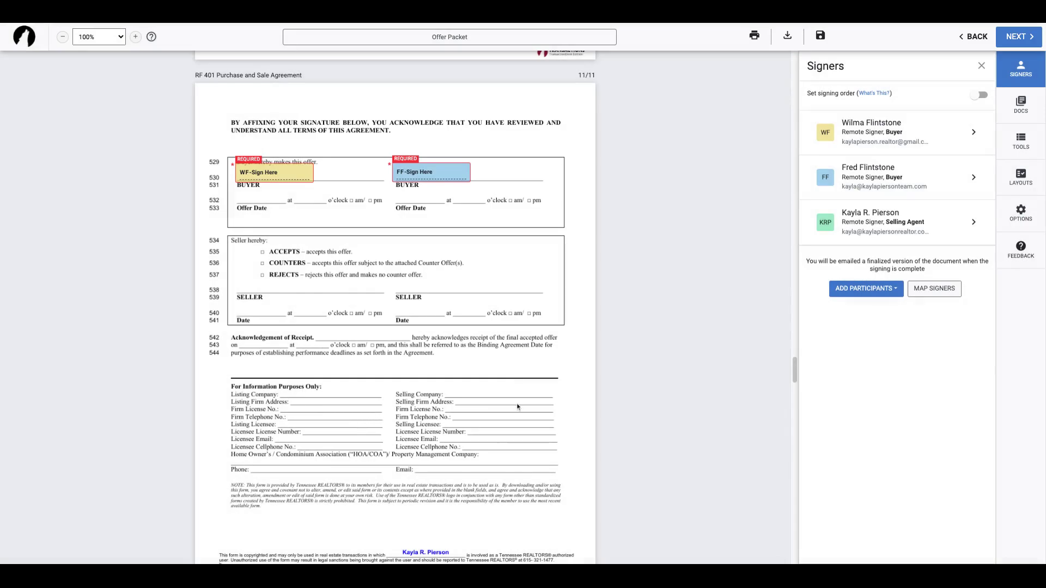
Step: Turn on Date Stamp and Time Stamp for both buyers' Sign Here blocks
{"action": "left_click", "coordinate": [271, 177]}
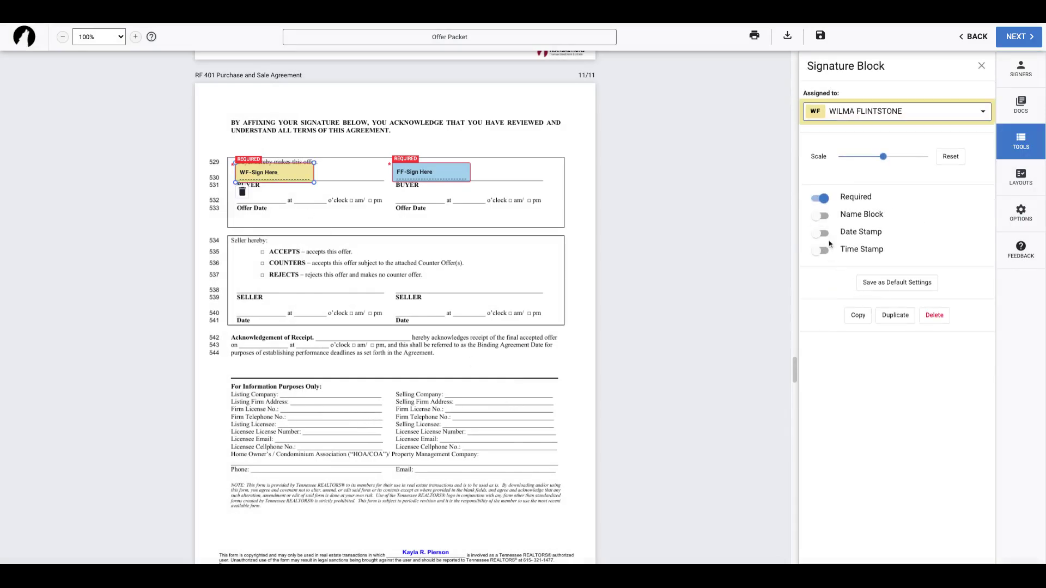
{"action": "left_click", "coordinate": [822, 234]}
{"action": "left_click", "coordinate": [821, 251]}
{"action": "left_click", "coordinate": [430, 172]}
{"action": "left_click", "coordinate": [820, 233]}
{"action": "left_click", "coordinate": [821, 250]}
{"action": "left_click", "coordinate": [450, 414]}
{"action": "scroll", "coordinate": [455, 418], "scroll_direction": "down", "scroll_amount": 10}
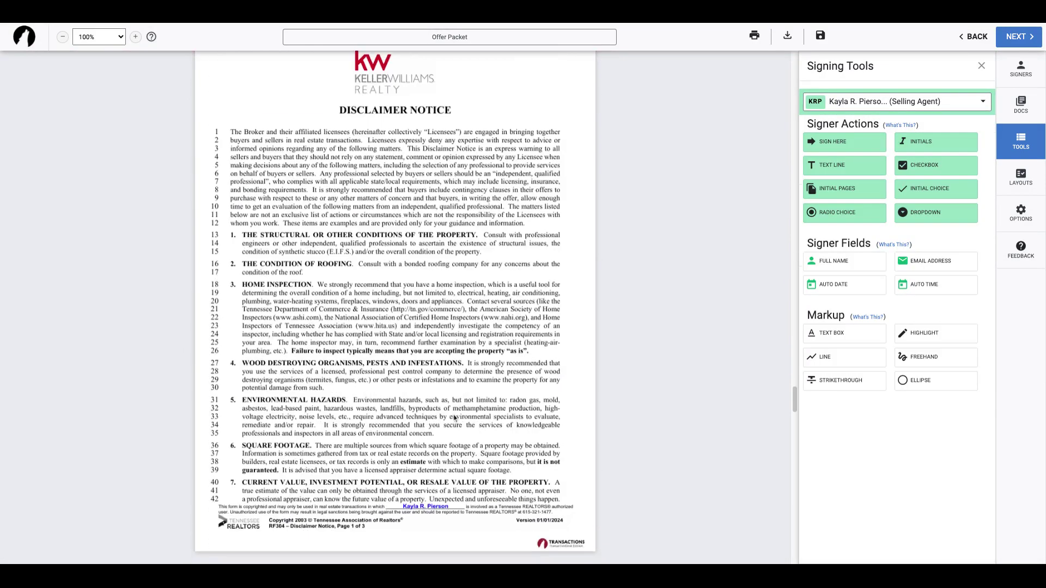
{"action": "scroll", "coordinate": [455, 418], "scroll_direction": "down", "scroll_amount": 15}
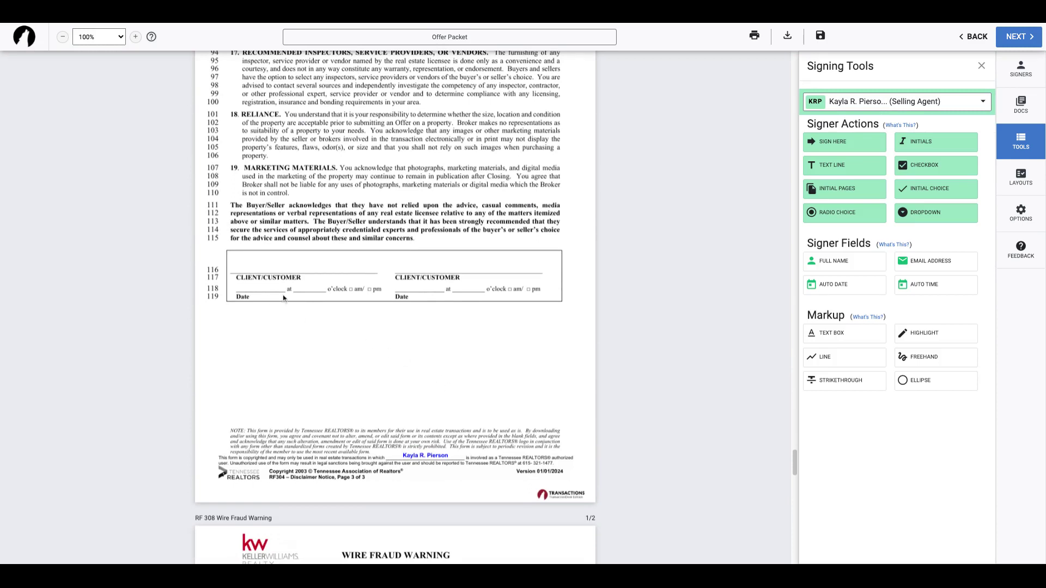
Step: Open Apply Layouts from the Layouts tab's Layout Options menu
{"action": "left_click", "coordinate": [1028, 184]}
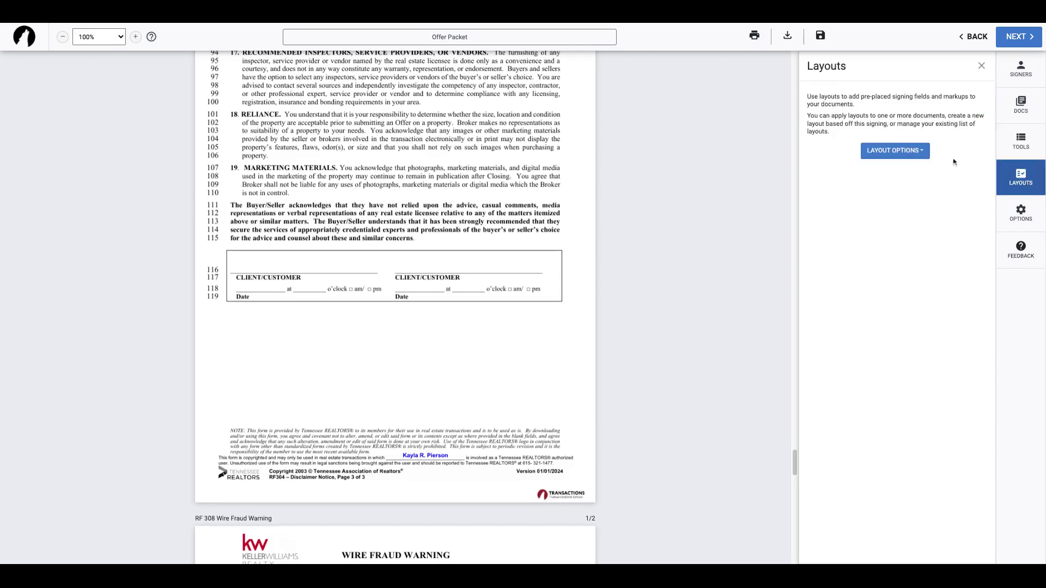
{"action": "left_click", "coordinate": [911, 152]}
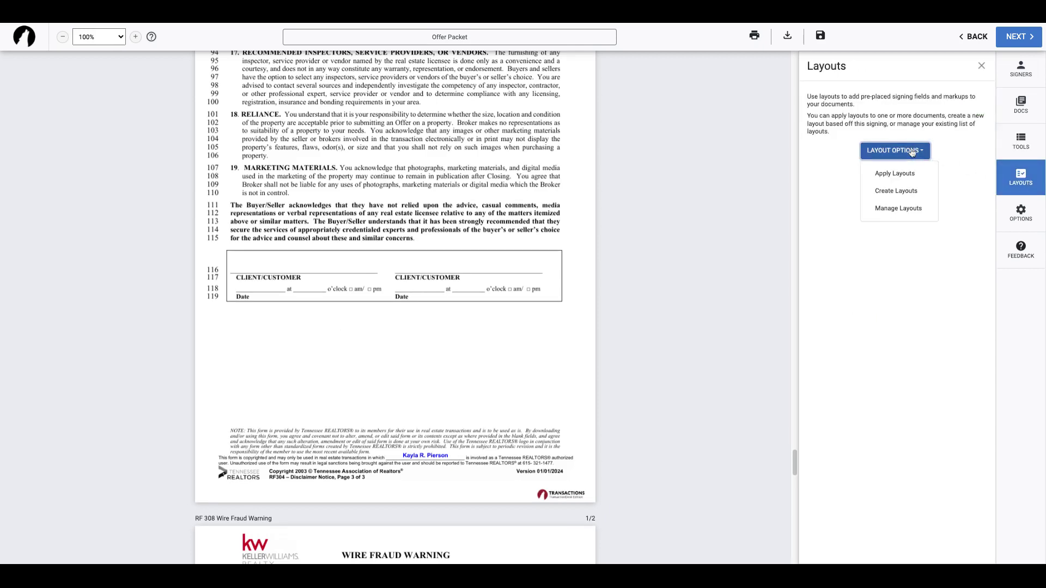
{"action": "left_click", "coordinate": [919, 177]}
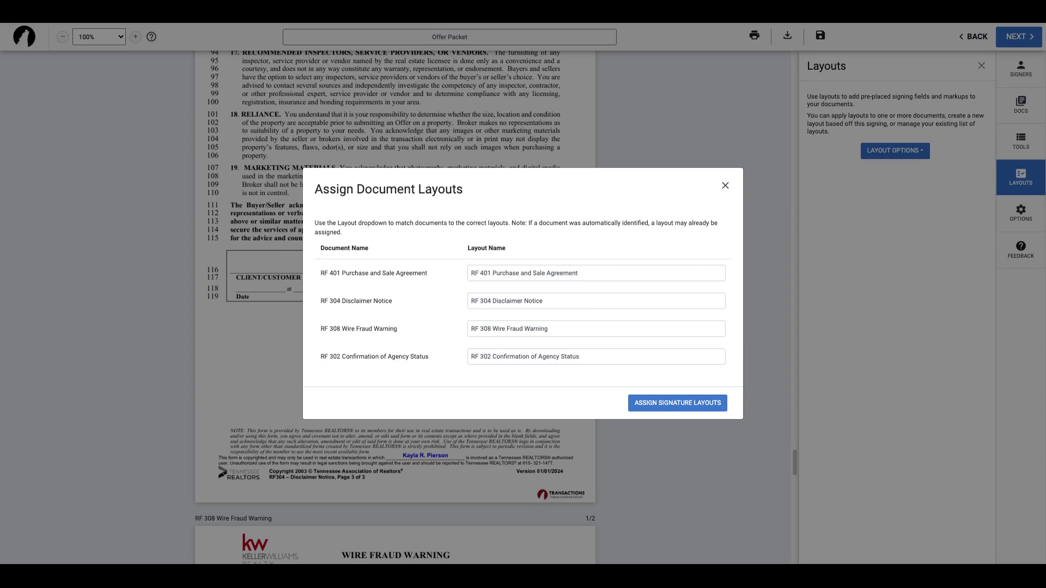
Step: Assign RF 304 to TRAINING: Disclaimer (BUYER), RF 308 to TRAINING: Wire Fraud (BUYER), RF 302 to Training: Confirmation of Agency (Designated Agent)
{"action": "left_click", "coordinate": [565, 302]}
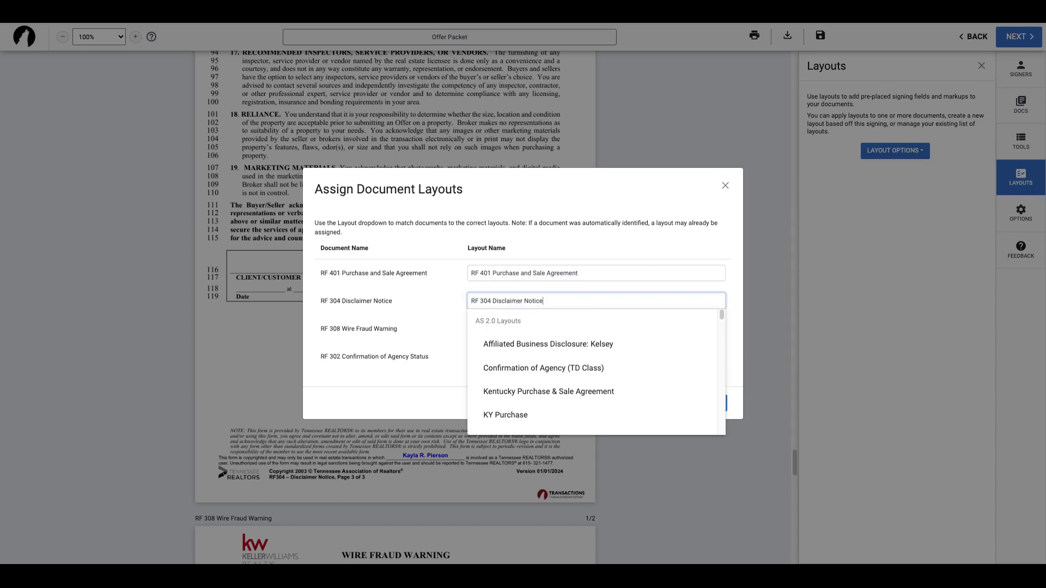
{"action": "scroll", "coordinate": [519, 376], "scroll_direction": "down", "scroll_amount": 2}
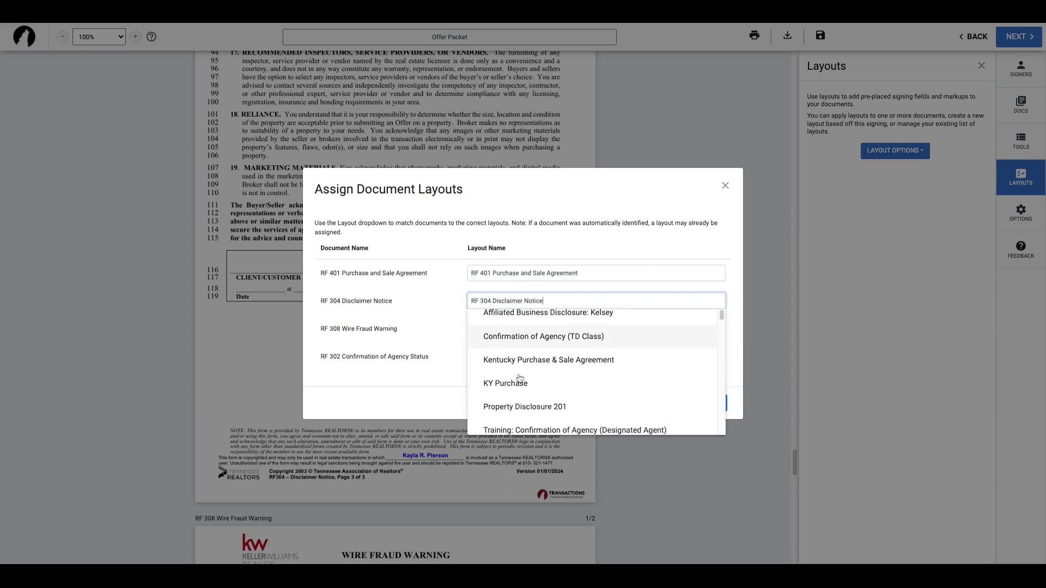
{"action": "scroll", "coordinate": [519, 377], "scroll_direction": "down", "scroll_amount": 2}
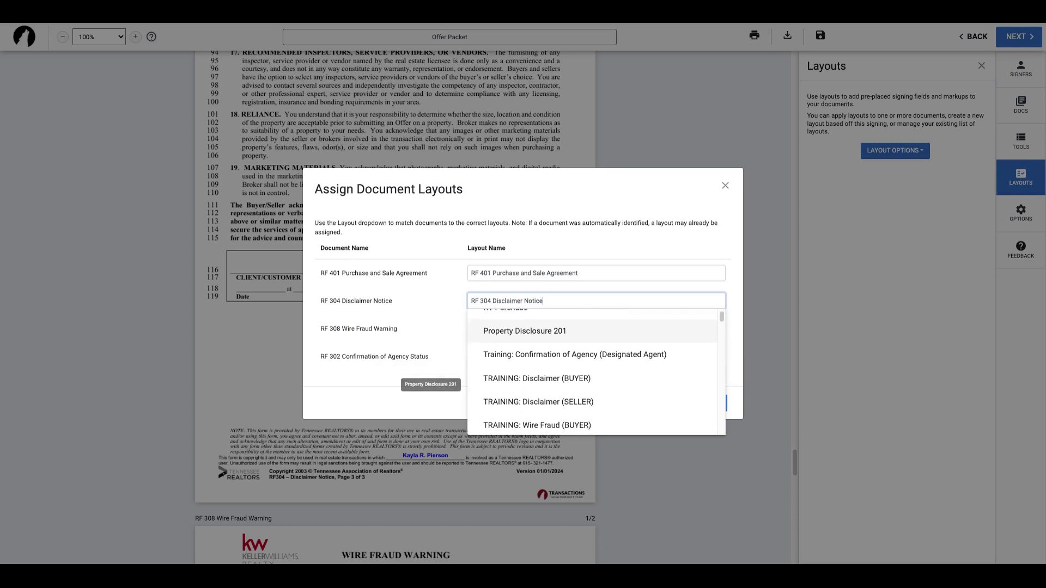
{"action": "scroll", "coordinate": [523, 371], "scroll_direction": "down", "scroll_amount": 1}
{"action": "left_click", "coordinate": [524, 357]}
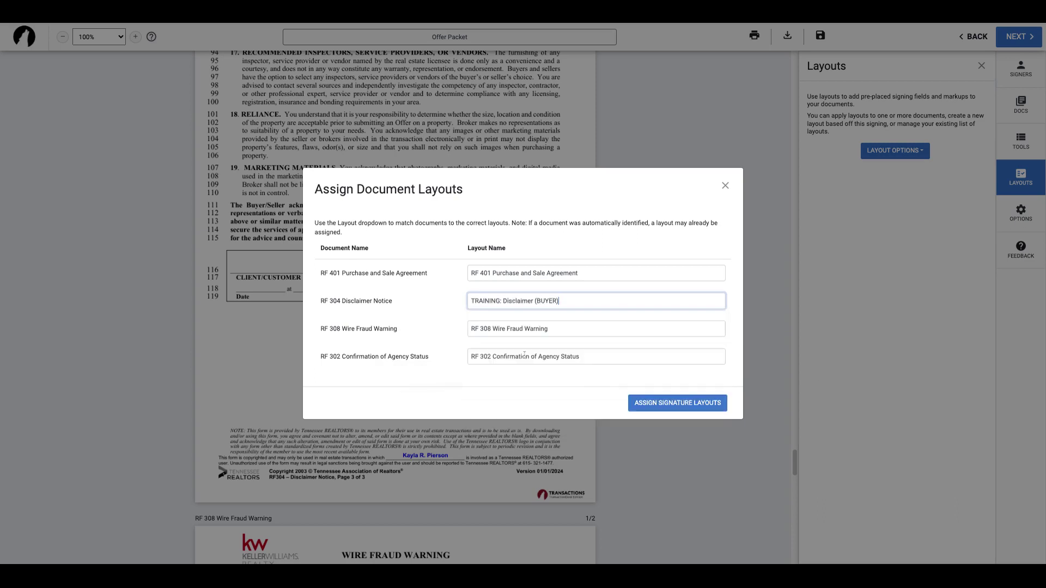
{"action": "left_click", "coordinate": [477, 327]}
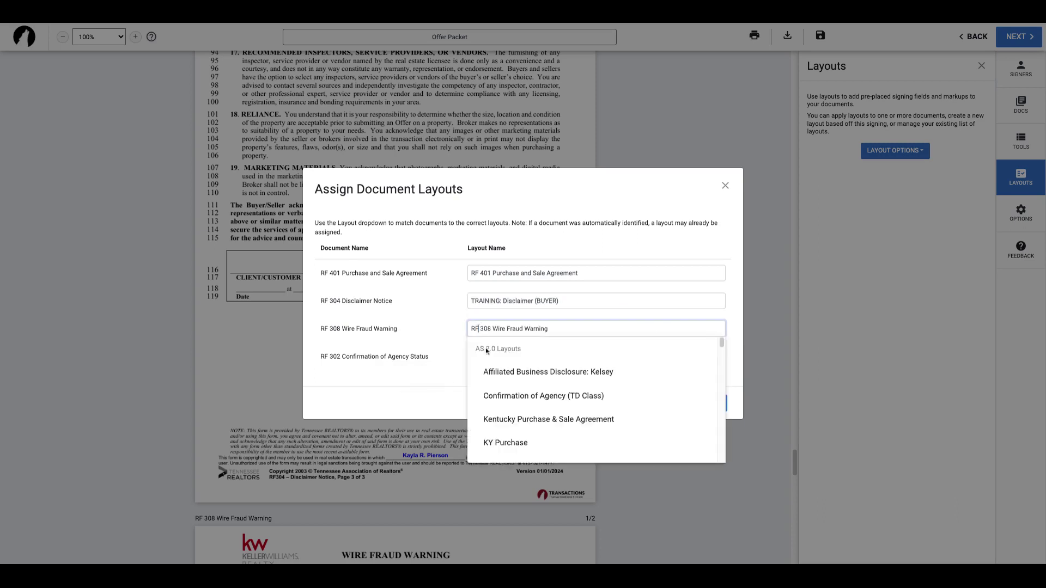
{"action": "scroll", "coordinate": [507, 381], "scroll_direction": "down", "scroll_amount": 5}
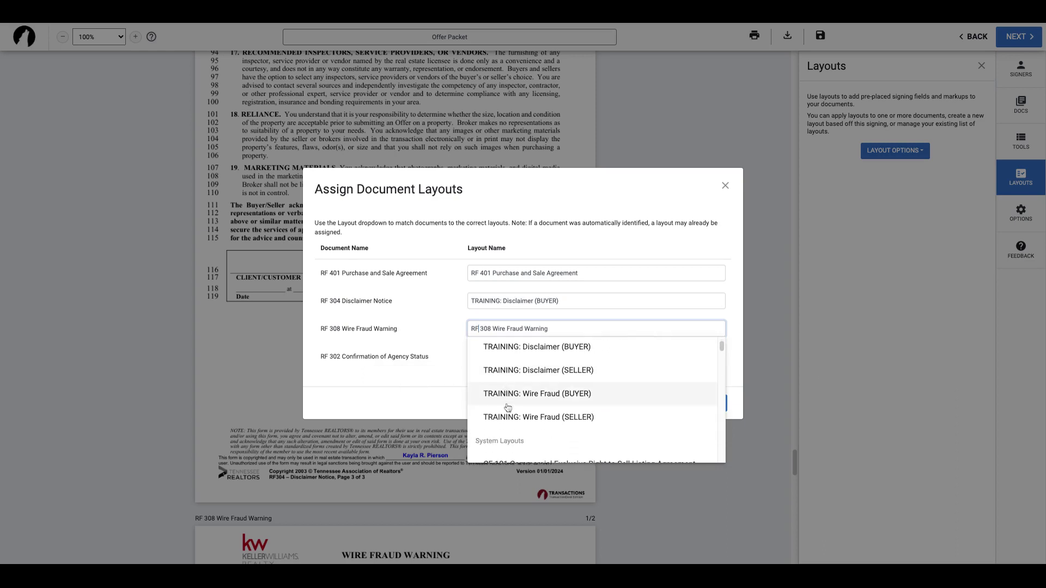
{"action": "left_click", "coordinate": [511, 402]}
{"action": "left_click", "coordinate": [492, 364]}
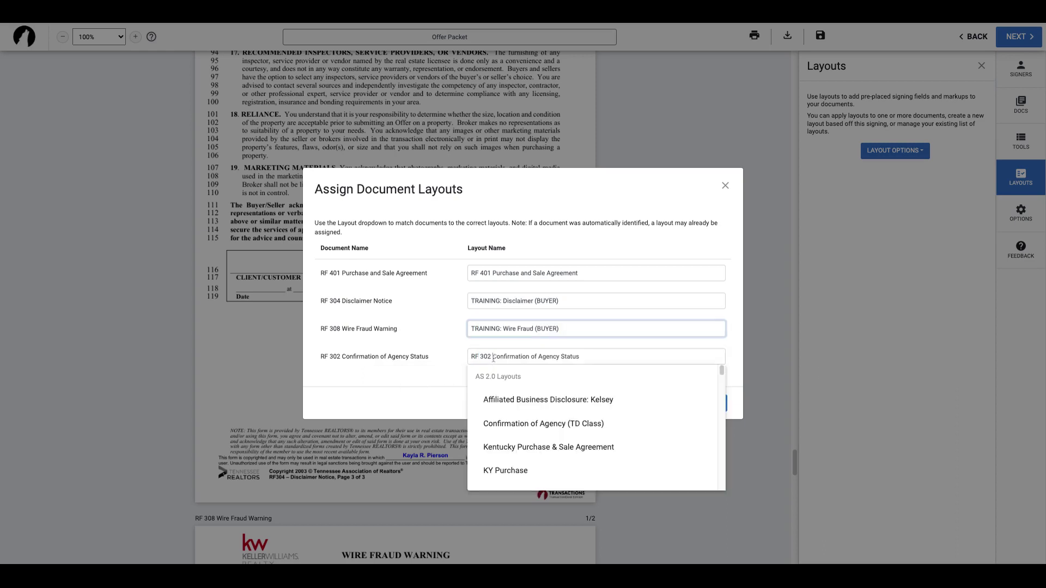
{"action": "scroll", "coordinate": [512, 420], "scroll_direction": "down", "scroll_amount": 3}
{"action": "scroll", "coordinate": [515, 423], "scroll_direction": "down", "scroll_amount": 1}
{"action": "left_click", "coordinate": [539, 403]}
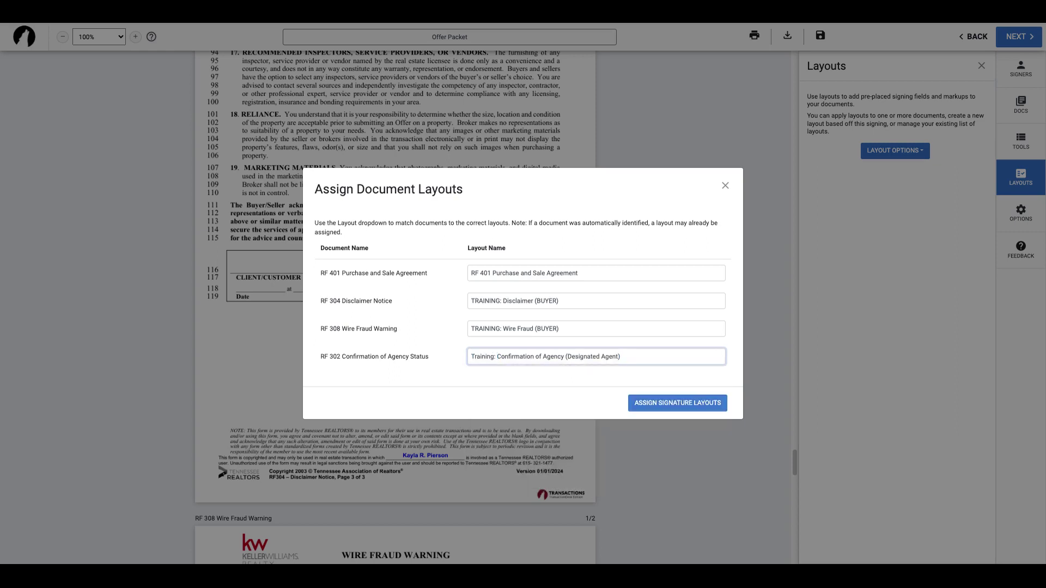
Step: Assign the signature layouts and review the buyer and agent fields placed on the forms
{"action": "left_click", "coordinate": [676, 404]}
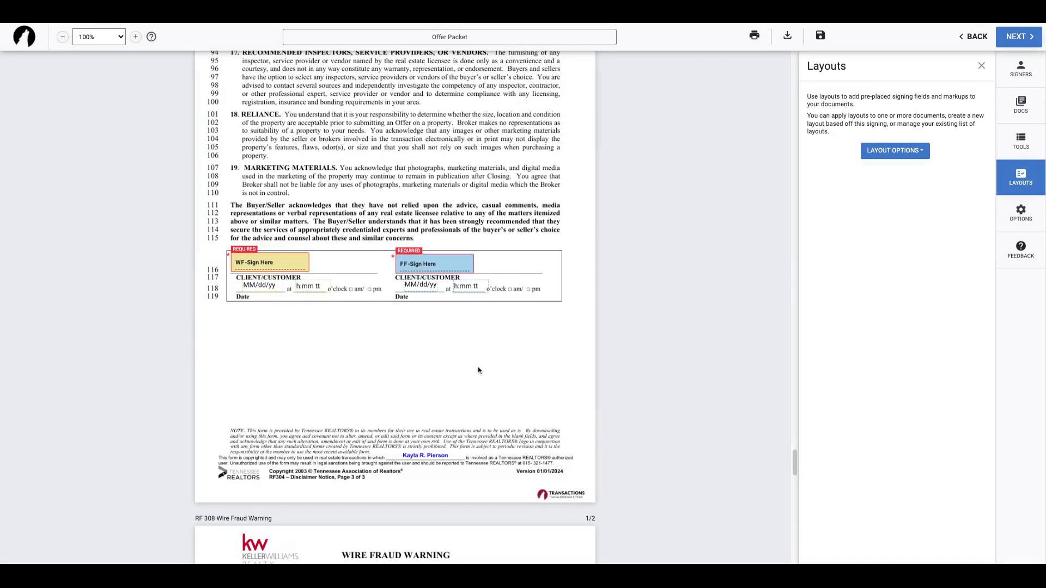
{"action": "scroll", "coordinate": [479, 369], "scroll_direction": "down", "scroll_amount": 7}
{"action": "scroll", "coordinate": [295, 311], "scroll_direction": "down", "scroll_amount": 7}
{"action": "scroll", "coordinate": [412, 368], "scroll_direction": "down", "scroll_amount": 15}
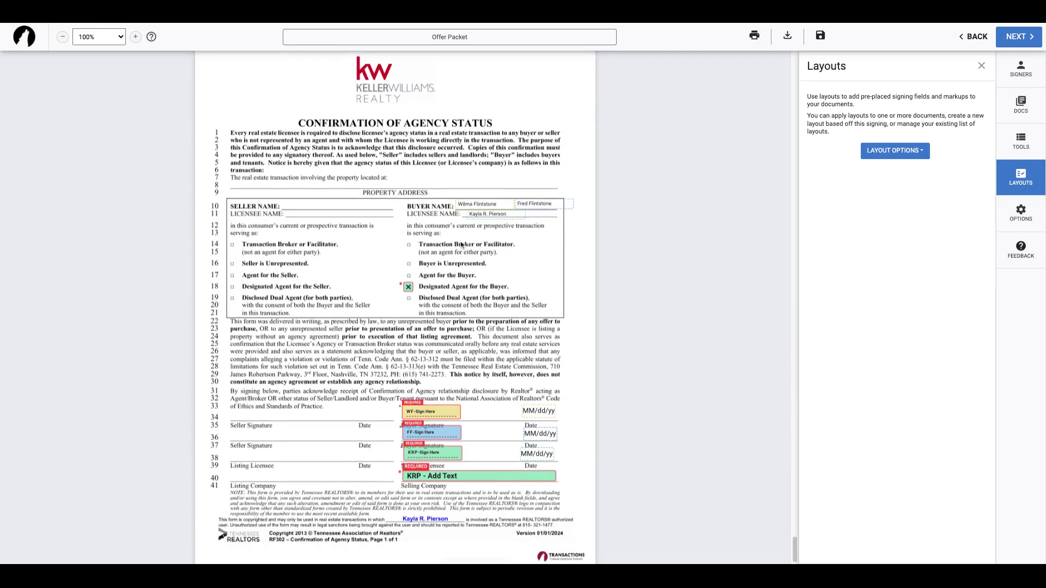